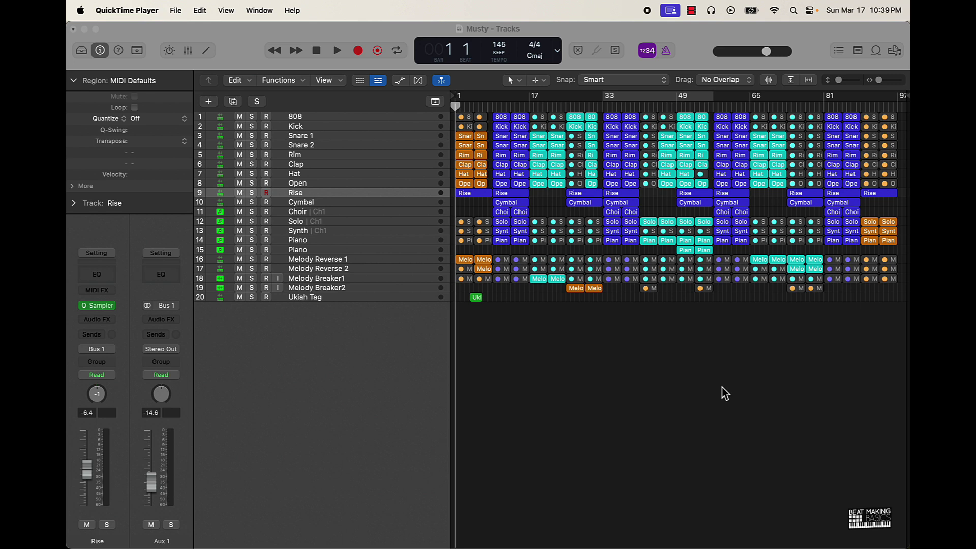
# Step: Play the arrangement from the beginning to about bar 20 to hear the existing mix
pyautogui.click(726, 394)
pyautogui.press('space')
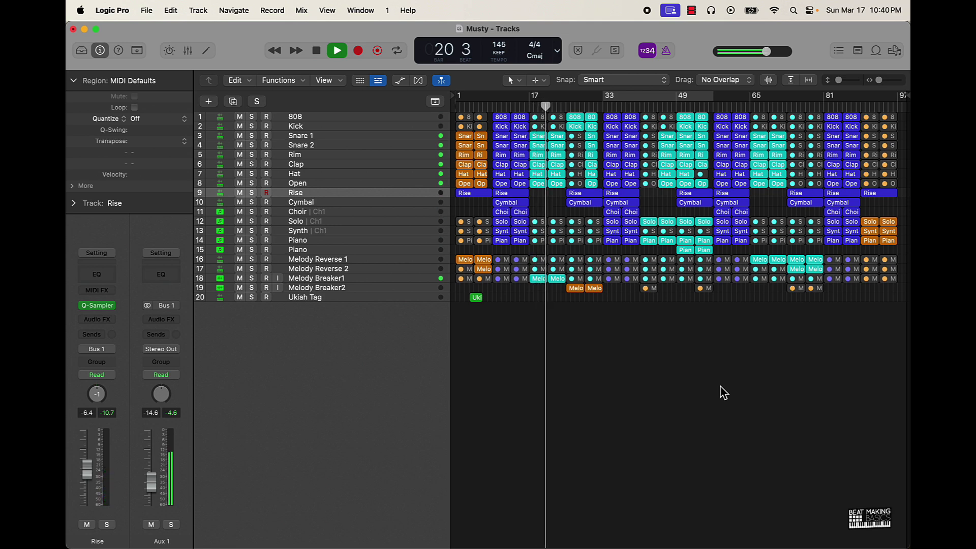
pyautogui.press('space')
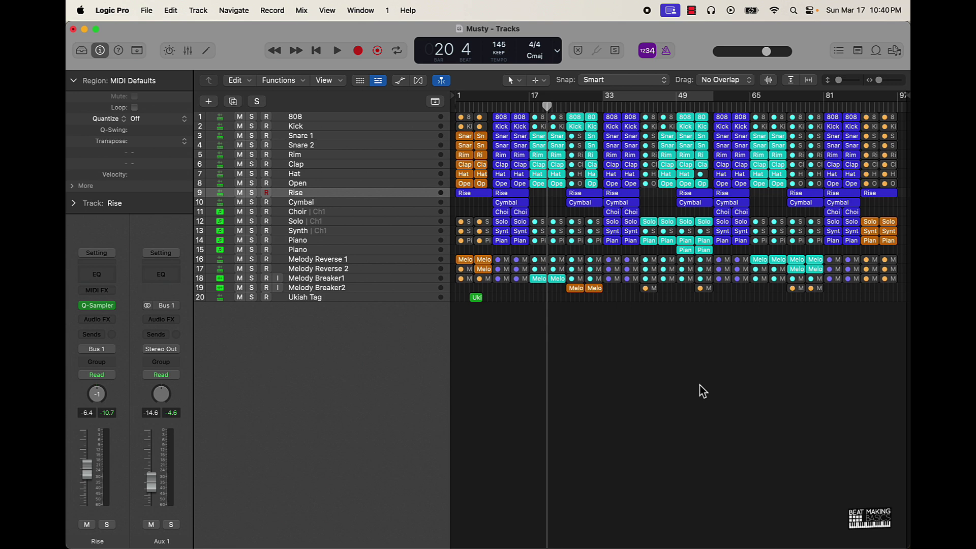
# Step: Set the cycle range over the four bars from bar 13 to bar 17
pyautogui.scroll(6, 688, 381)
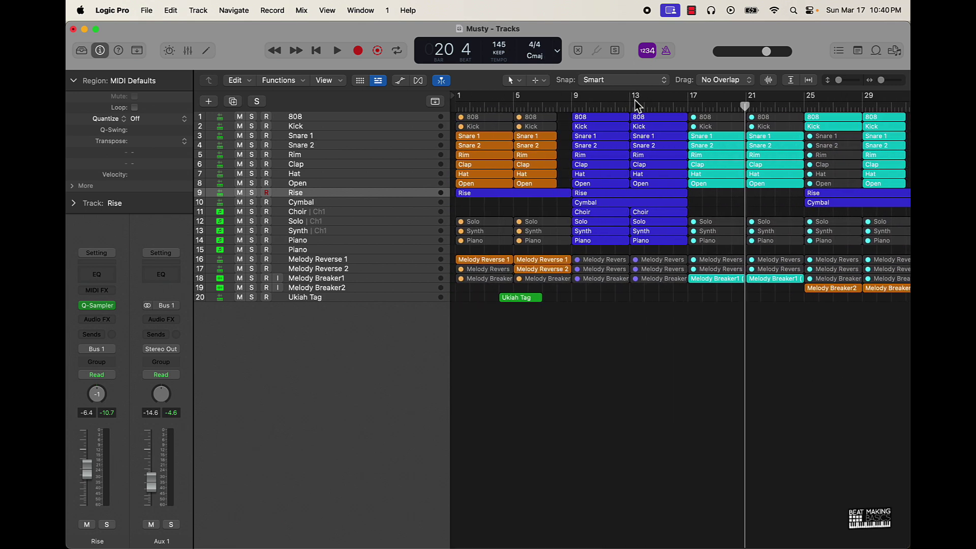
pyautogui.moveTo(635, 102); pyautogui.dragTo(693, 102)
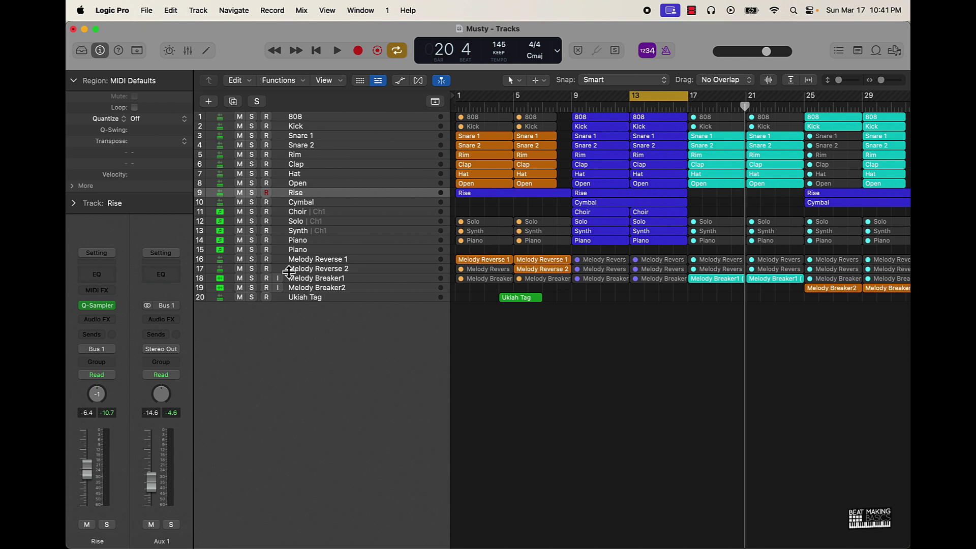
# Step: Select the Melody Breaker2 track and show the mixer
pyautogui.click(341, 260)
pyautogui.click(317, 280)
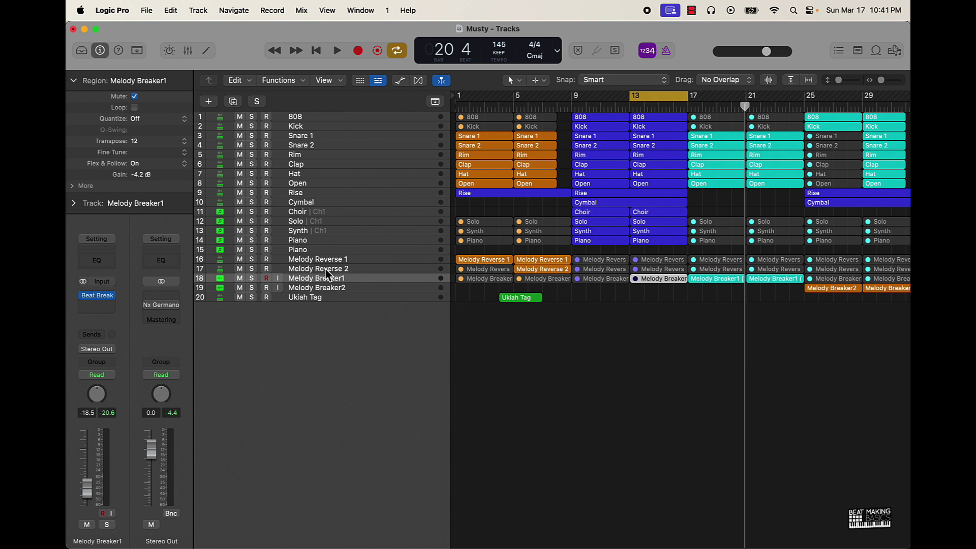
pyautogui.click(325, 287)
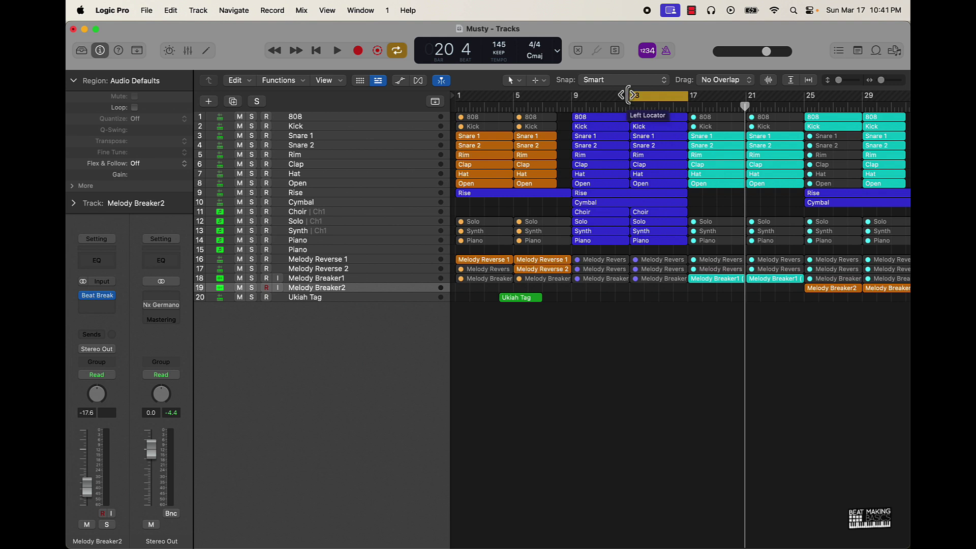
pyautogui.click(192, 51)
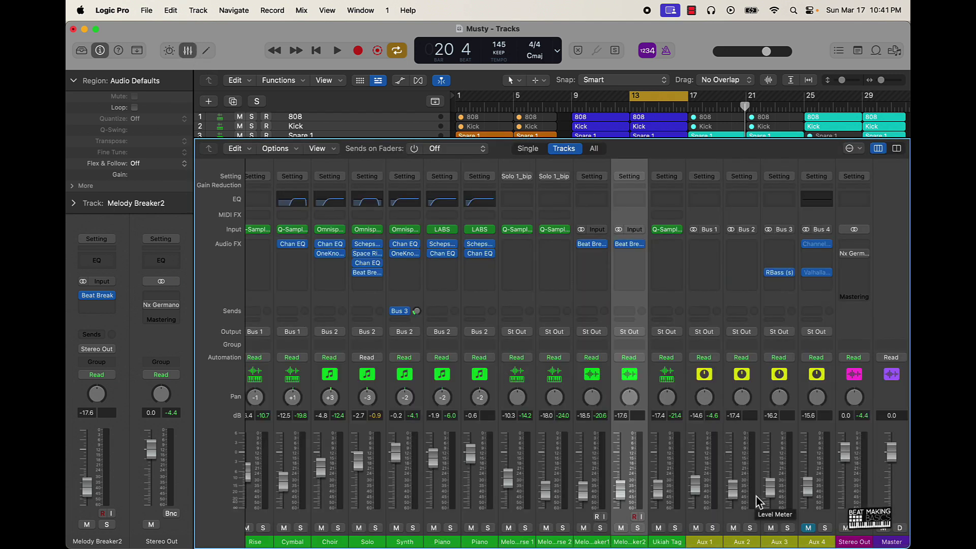
# Step: Save the project as a new copy named Musty2
pyautogui.press('super+shift+s')
pyautogui.write('Musty2')
pyautogui.press('Return')
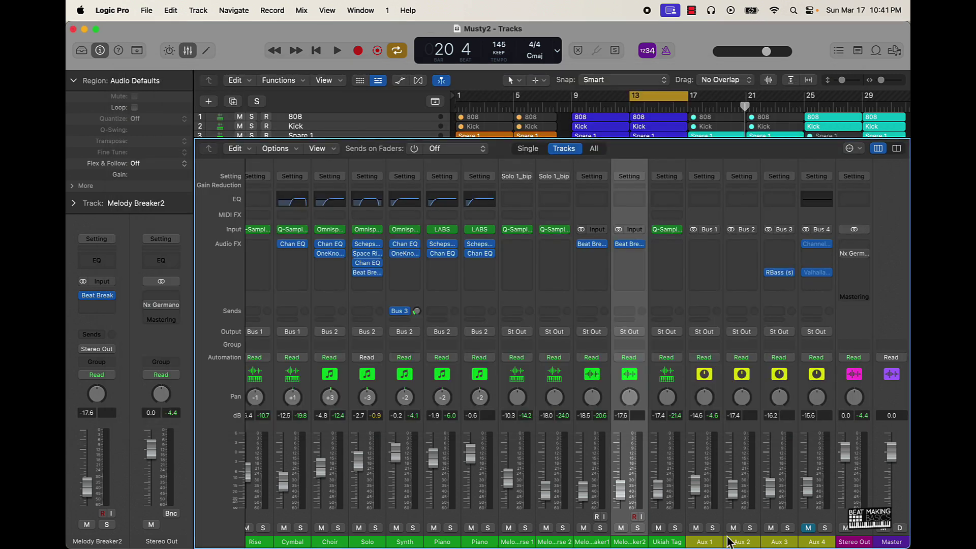
# Step: Select all track channel strips from 808 to Ukiah Tag and insert a Gain plug-in on each
pyautogui.hscroll(-10, 337, 497)
pyautogui.moveTo(278, 510); pyautogui.dragTo(661, 504)
pyautogui.click(334, 289)
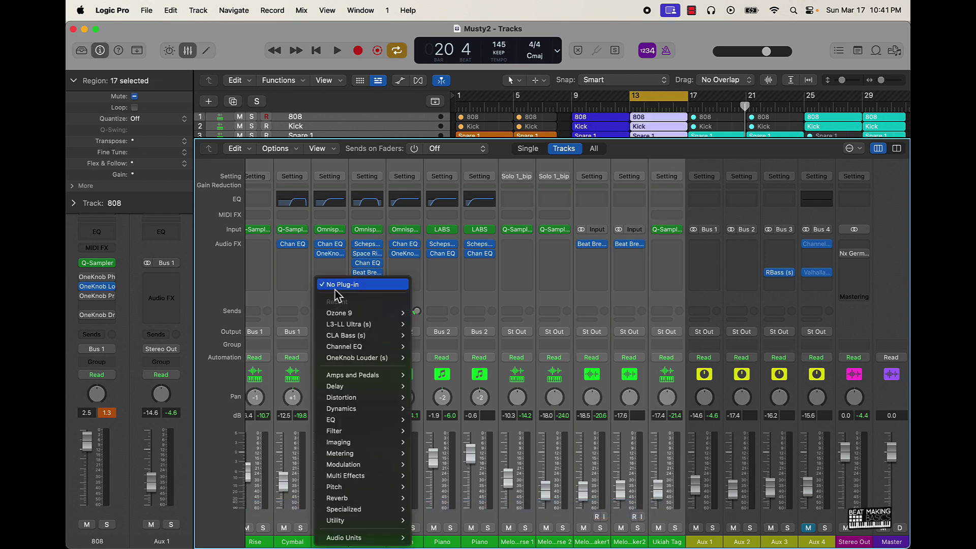
pyautogui.moveTo(368, 521)
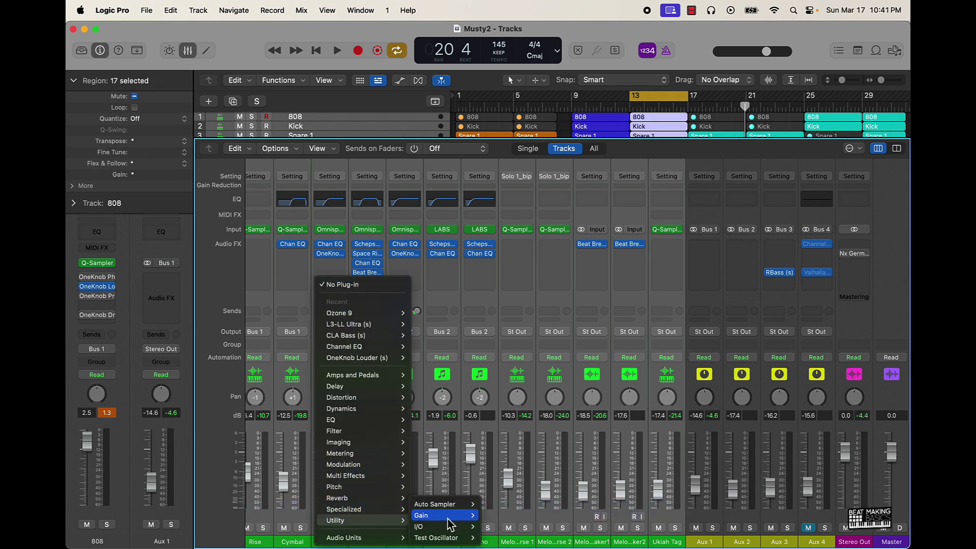
pyautogui.moveTo(450, 521)
pyautogui.click(493, 518)
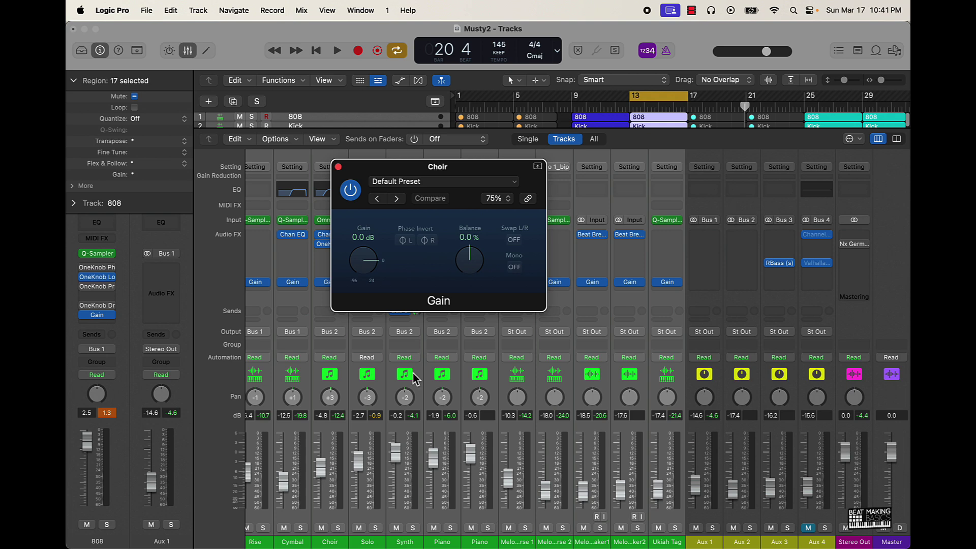
pyautogui.click(338, 167)
# Step: Clear the peak levels, and reset the volume faders to 0.0 dB and the pans to center on all selected tracks
pyautogui.hscroll(-5, 599, 433)
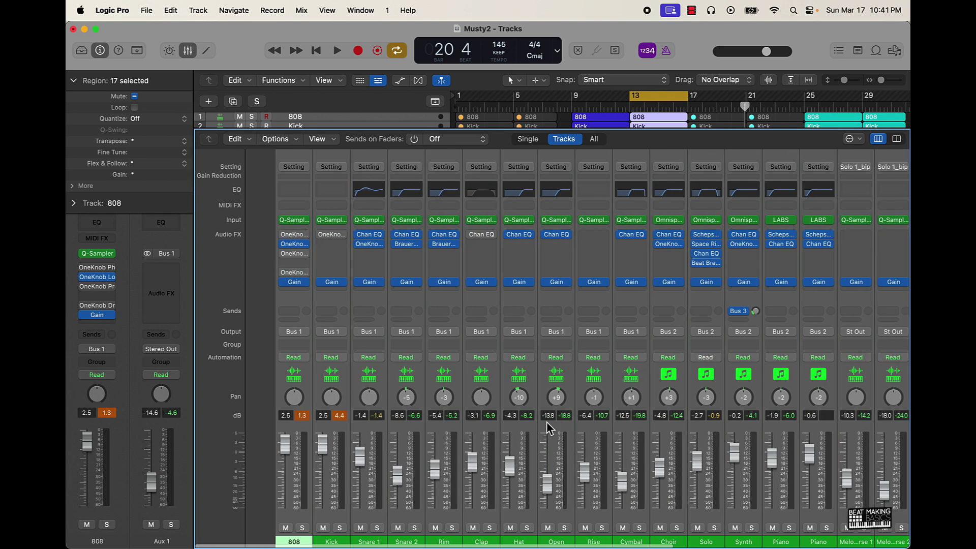
pyautogui.hscroll(-2, 548, 429)
pyautogui.click(309, 416)
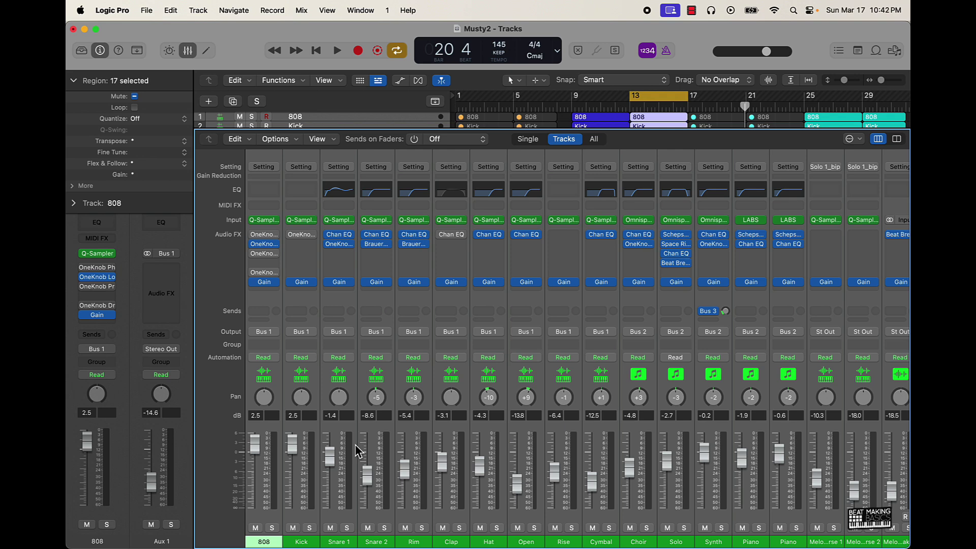
pyautogui.keyDown('alt'); pyautogui.click(291, 445); pyautogui.keyUp('alt')
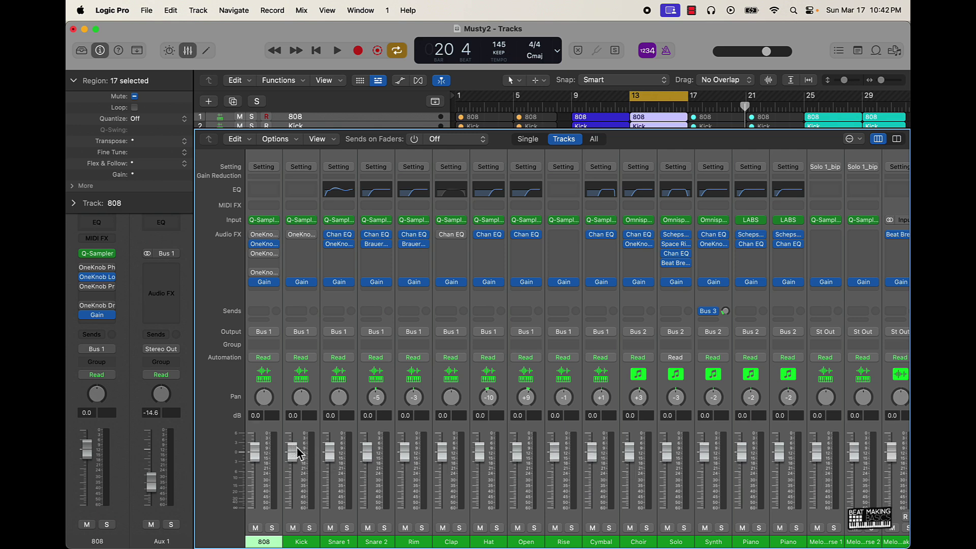
pyautogui.keyDown('alt'); pyautogui.click(377, 397); pyautogui.keyUp('alt')
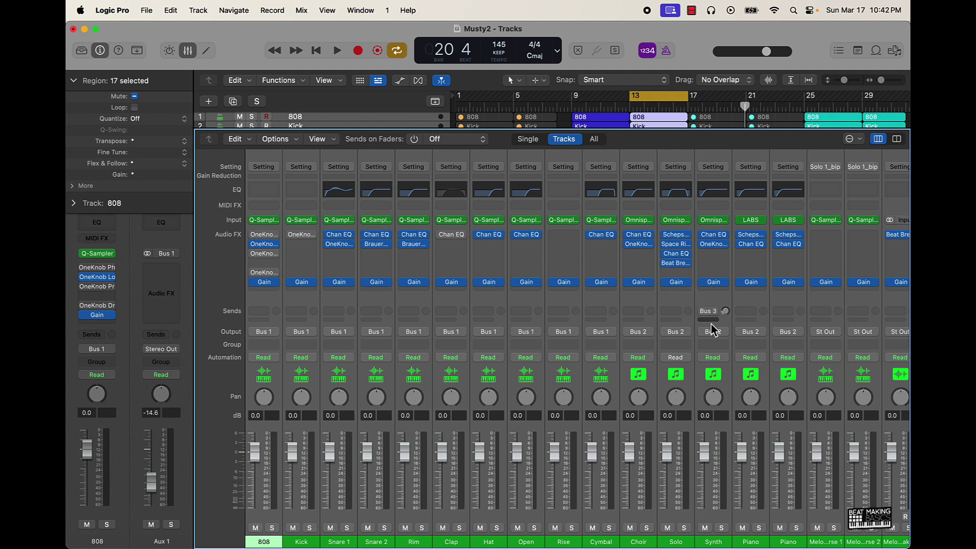
# Step: Route the output of all selected tracks directly to Stereo Out instead of their buses, and check it across the mixer
pyautogui.hscroll(8, 708, 327)
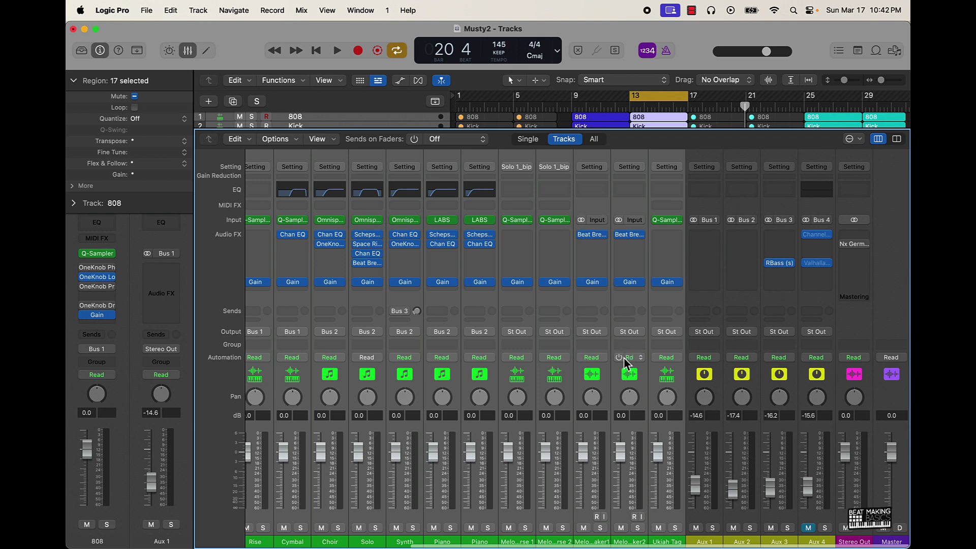
pyautogui.hscroll(-8, 376, 335)
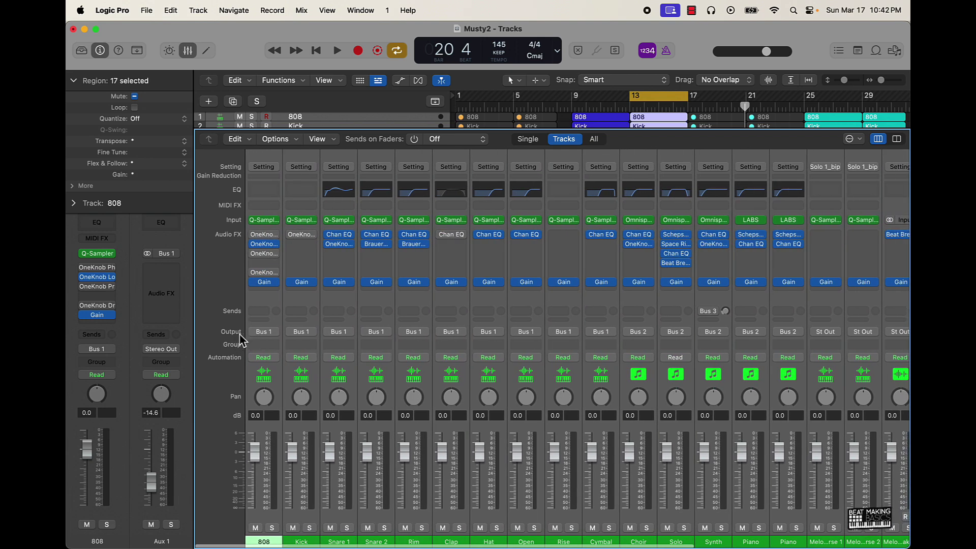
pyautogui.click(264, 334)
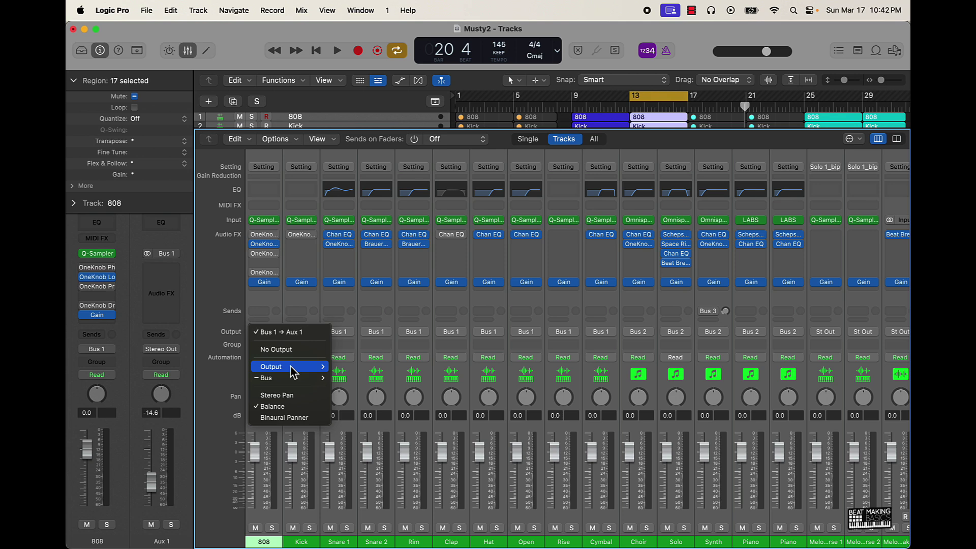
pyautogui.moveTo(300, 367)
pyautogui.click(364, 371)
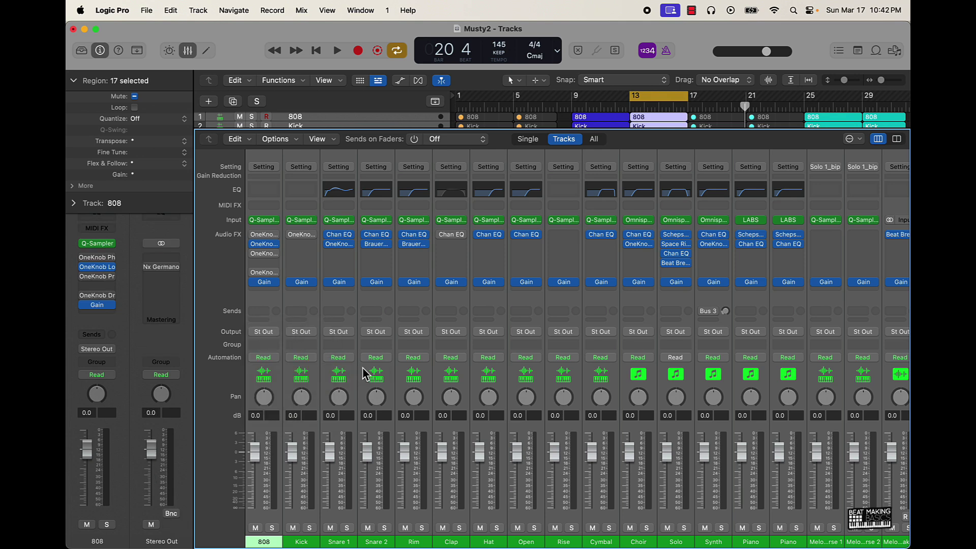
pyautogui.hscroll(8, 577, 414)
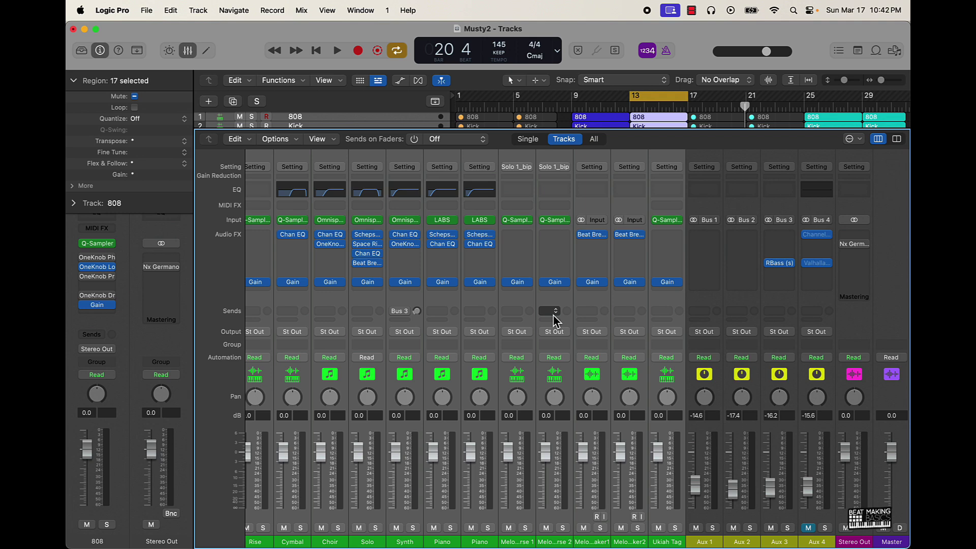
pyautogui.hscroll(-8, 538, 315)
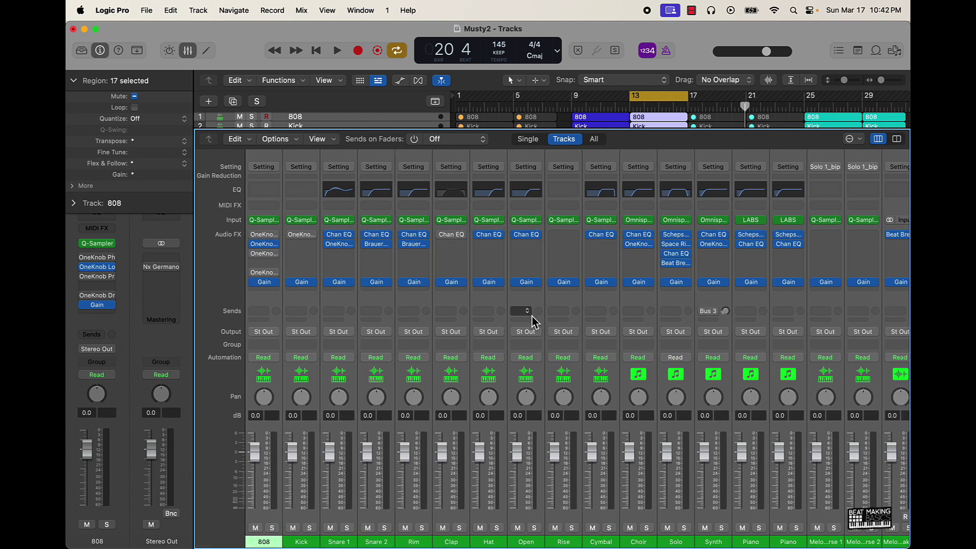
pyautogui.hscroll(8, 429, 389)
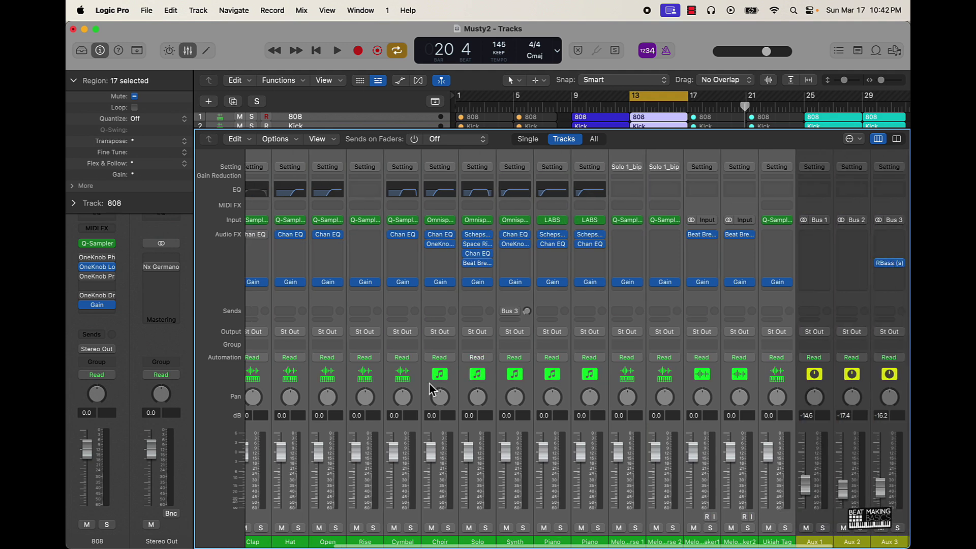
pyautogui.hscroll(-8, 427, 383)
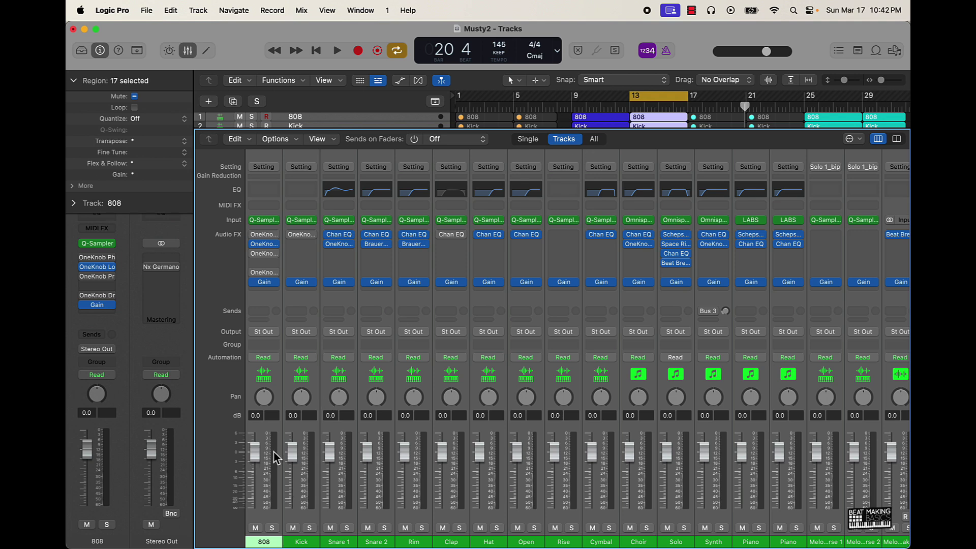
# Step: Play the cycled section and lower the Stereo Out fader to -17.6 dB
pyautogui.press('space')
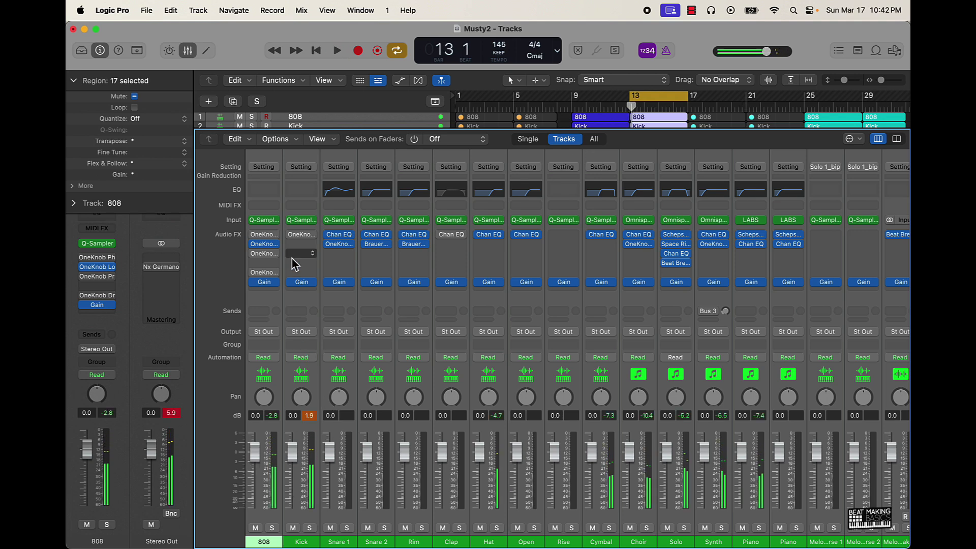
pyautogui.hscroll(8, 656, 483)
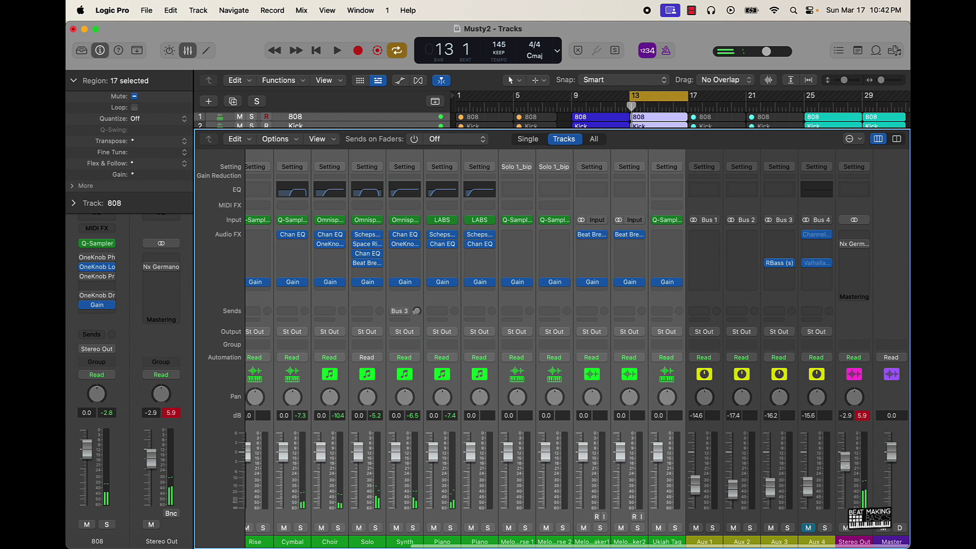
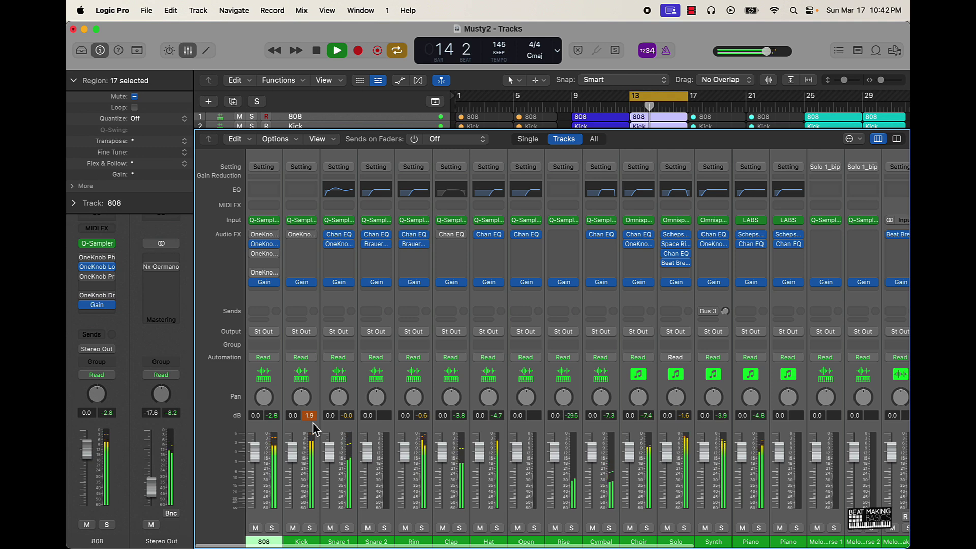
pyautogui.press('space')
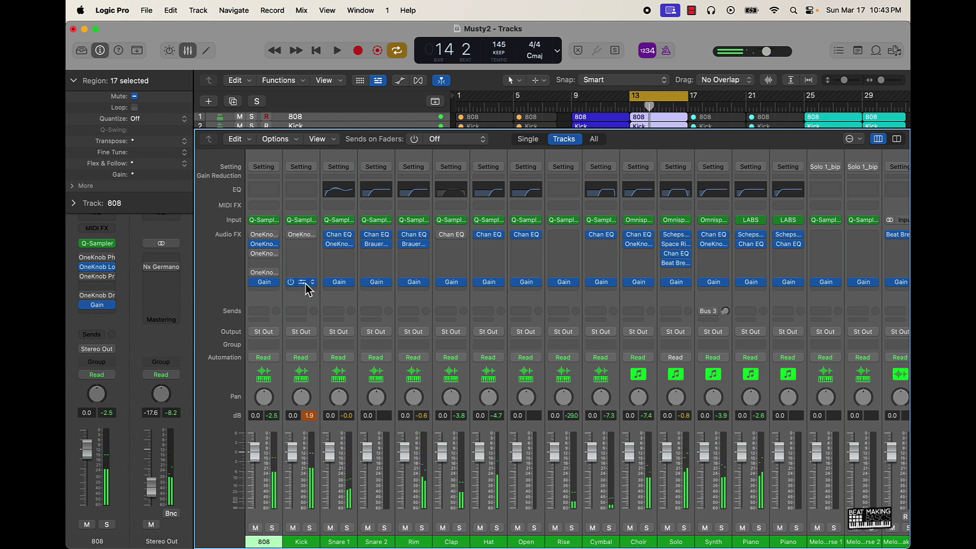
# Step: Set the Gain plug-in on the Kick to -5.0 dB while checking its peak level in playback
pyautogui.click(306, 283)
pyautogui.moveTo(377, 269); pyautogui.dragTo(372, 277)
pyautogui.press('space')
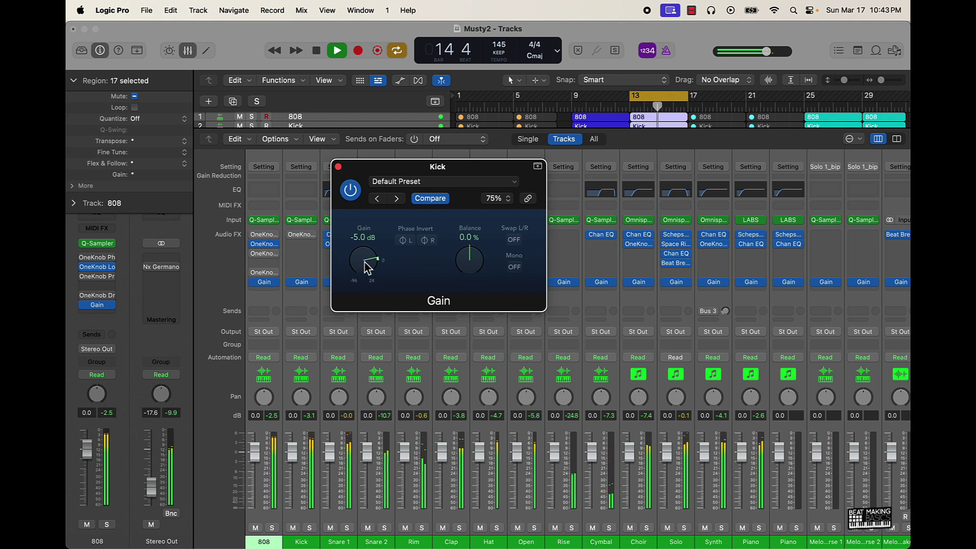
pyautogui.press('space')
pyautogui.click(338, 166)
# Step: Set the Gain plug-in on the 808 to about -1.4 dB during playback
pyautogui.press('space')
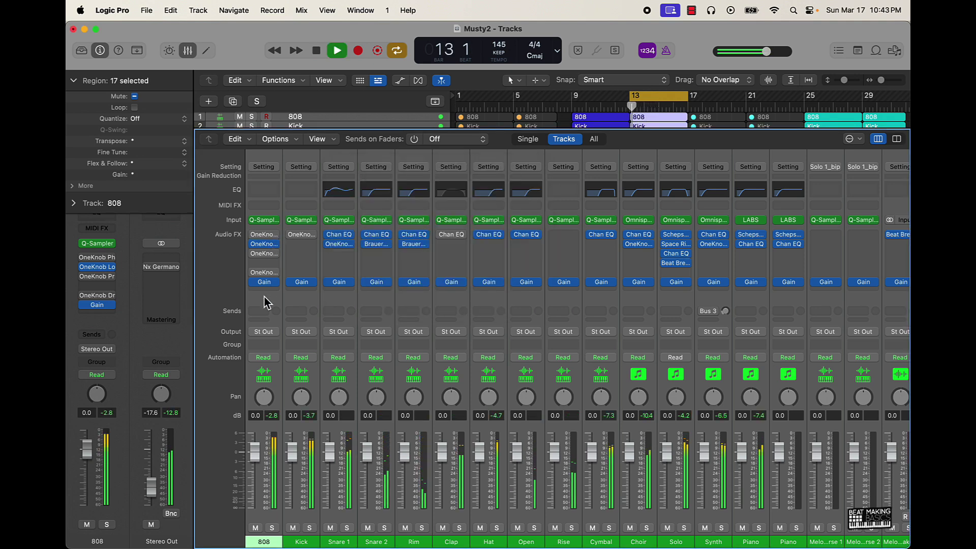
pyautogui.click(265, 282)
pyautogui.moveTo(357, 261); pyautogui.dragTo(356, 264)
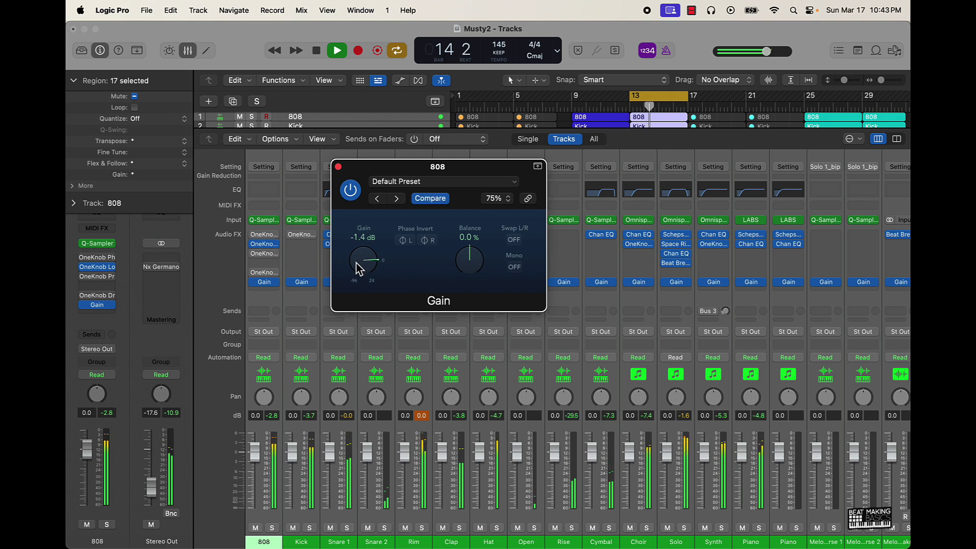
pyautogui.press('space')
pyautogui.click(338, 166)
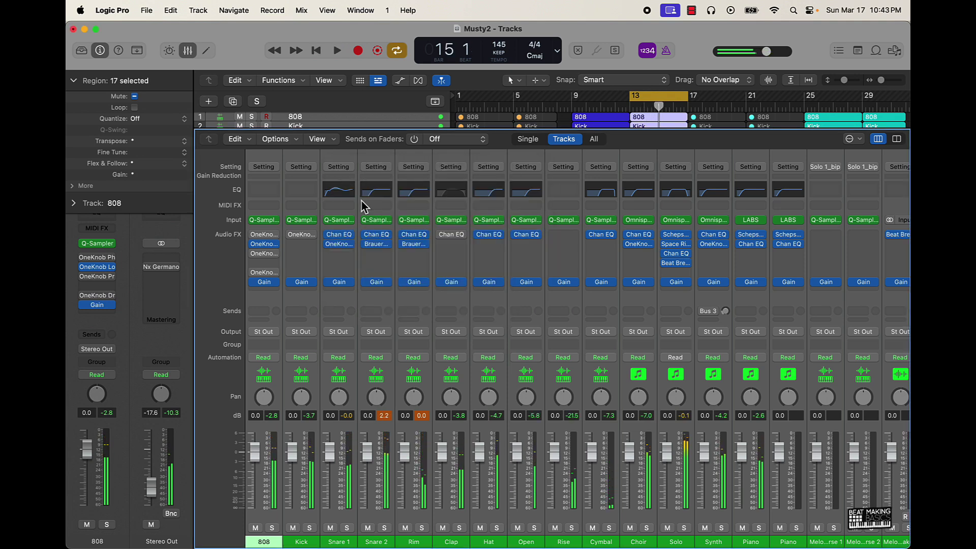
# Step: Lower the Gain plug-in on Snare 2 to about -3.6 dB during playback
pyautogui.press('space')
pyautogui.click(377, 283)
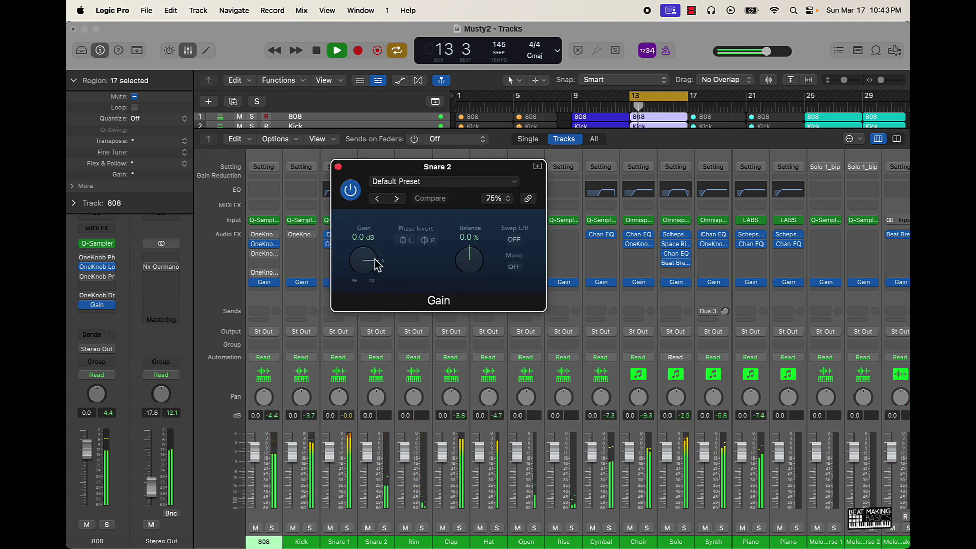
pyautogui.moveTo(375, 264); pyautogui.dragTo(375, 270)
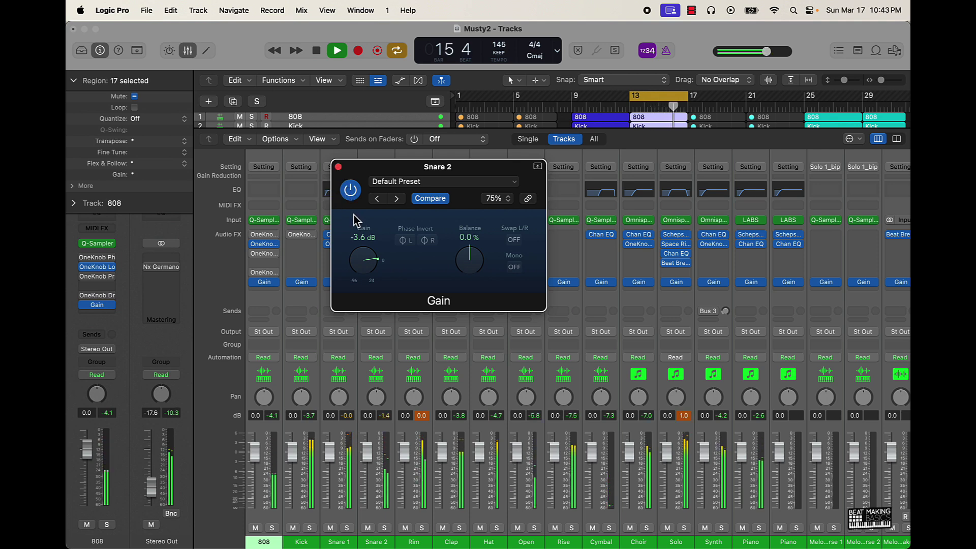
pyautogui.moveTo(371, 257); pyautogui.dragTo(371, 264)
pyautogui.click(339, 167)
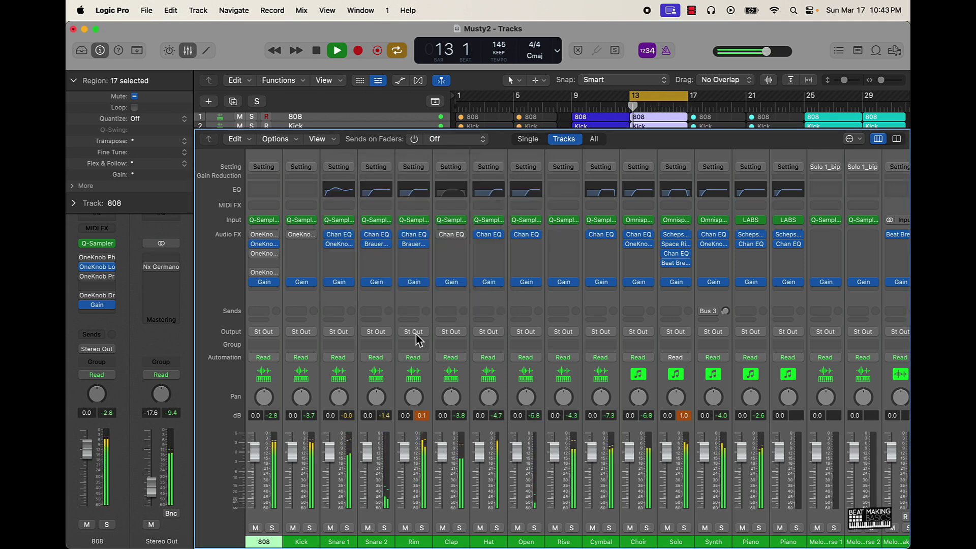
# Step: Set the Gain plug-in on Snare 1 to about -4.0 dB during playback
pyautogui.click(339, 282)
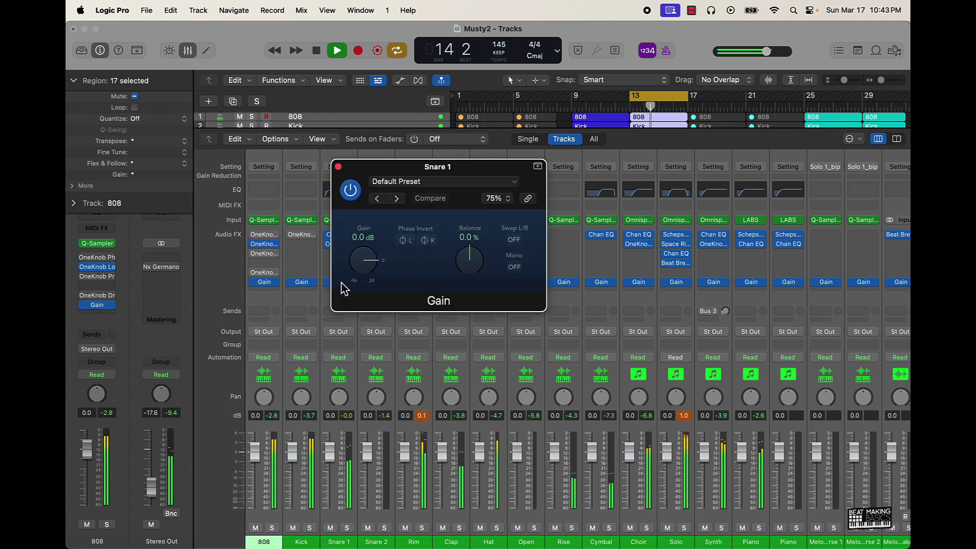
pyautogui.moveTo(364, 266); pyautogui.dragTo(369, 273)
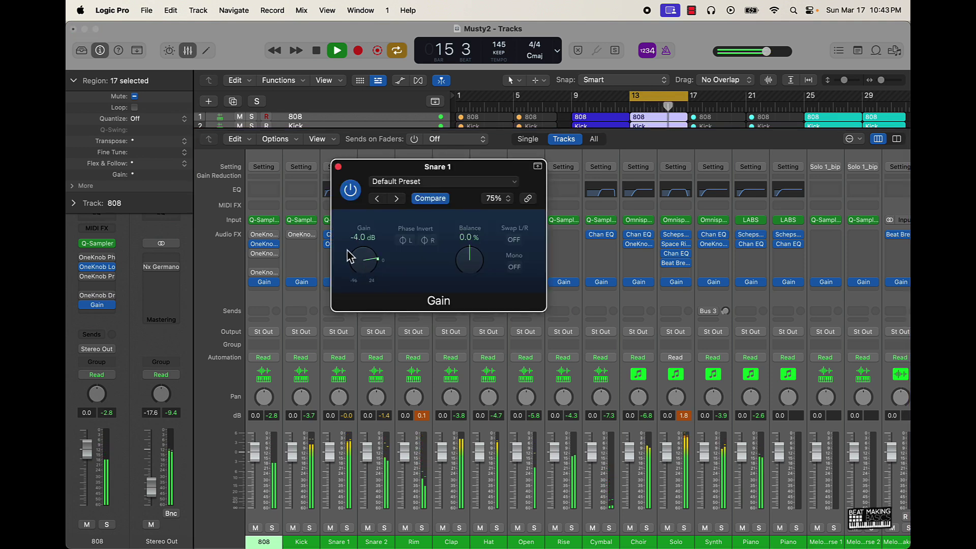
pyautogui.click(338, 167)
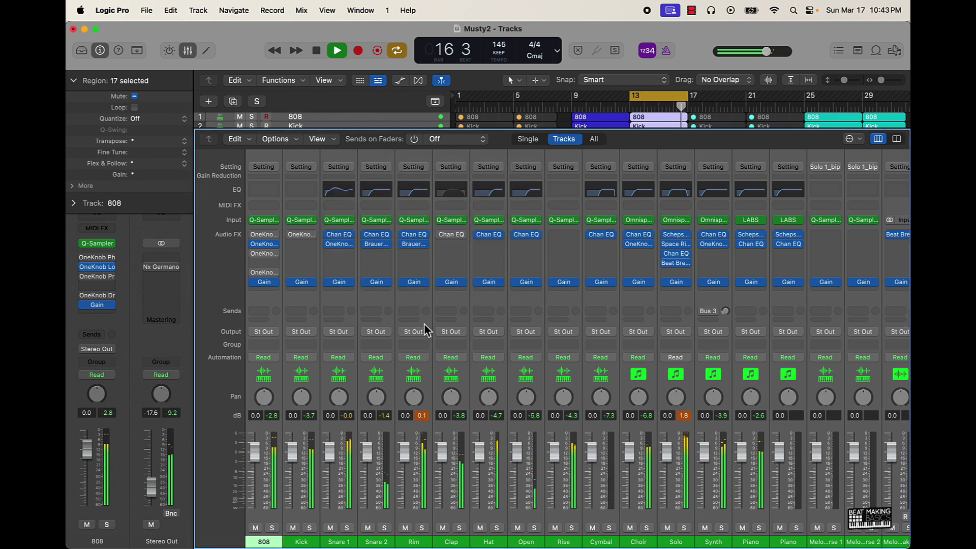
# Step: Lower the Gain plug-in on the Rim to about -3.8 dB during playback
pyautogui.click(406, 282)
pyautogui.moveTo(372, 264); pyautogui.dragTo(374, 273)
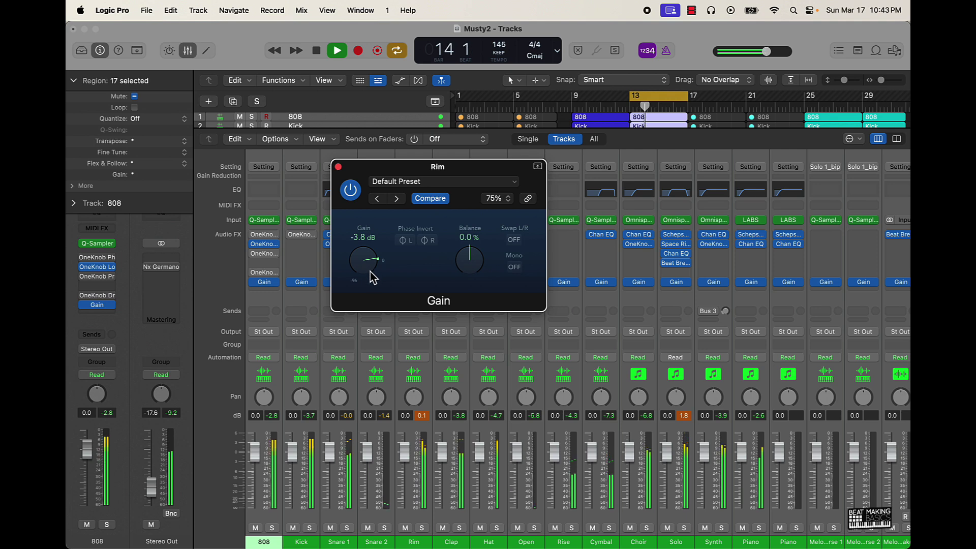
pyautogui.click(339, 167)
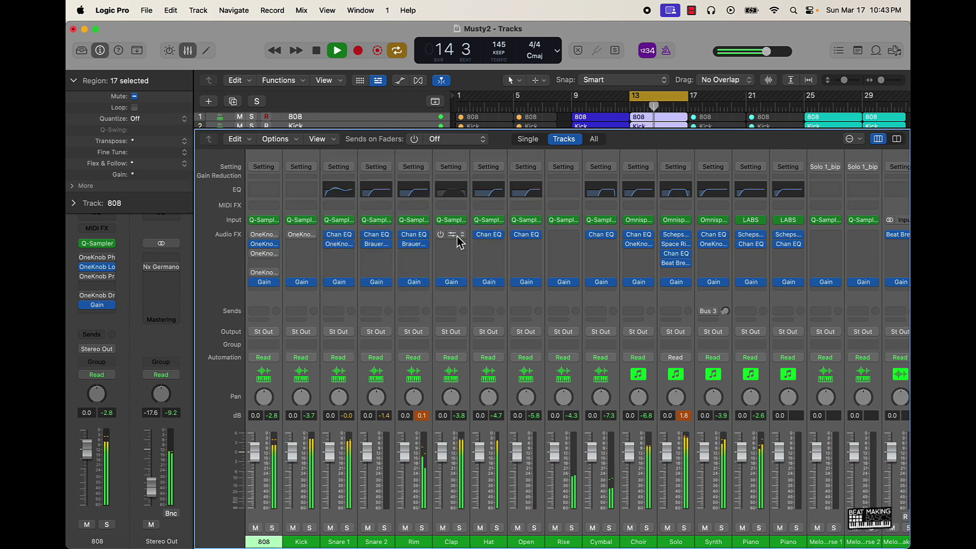
# Step: Lower the Gain plug-in on the Solo track to about -4.3 dB during playback
pyautogui.click(676, 282)
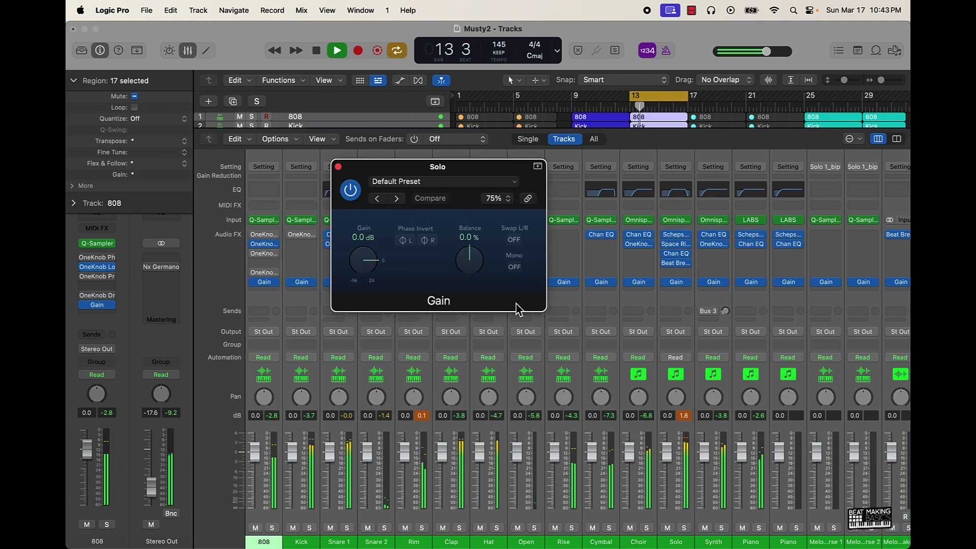
pyautogui.moveTo(370, 267); pyautogui.dragTo(368, 273)
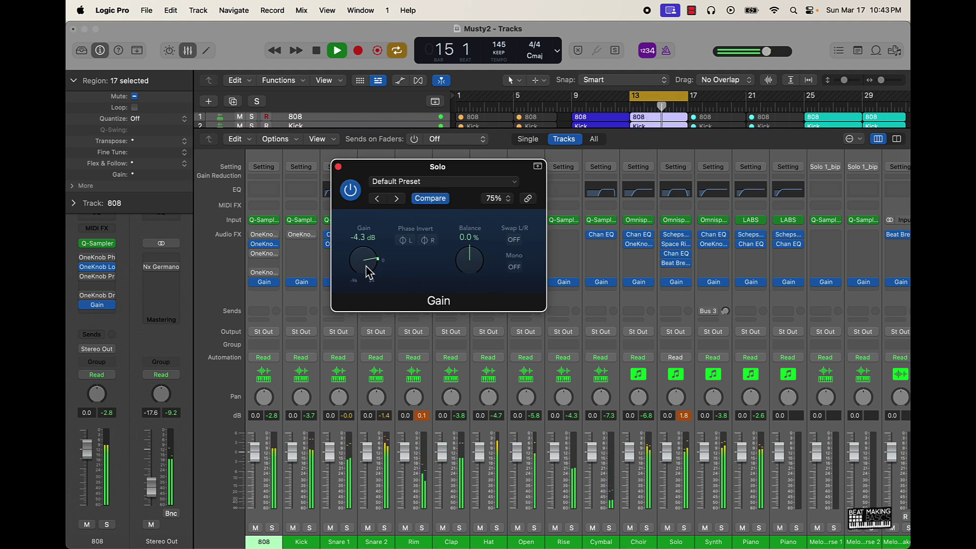
pyautogui.click(338, 167)
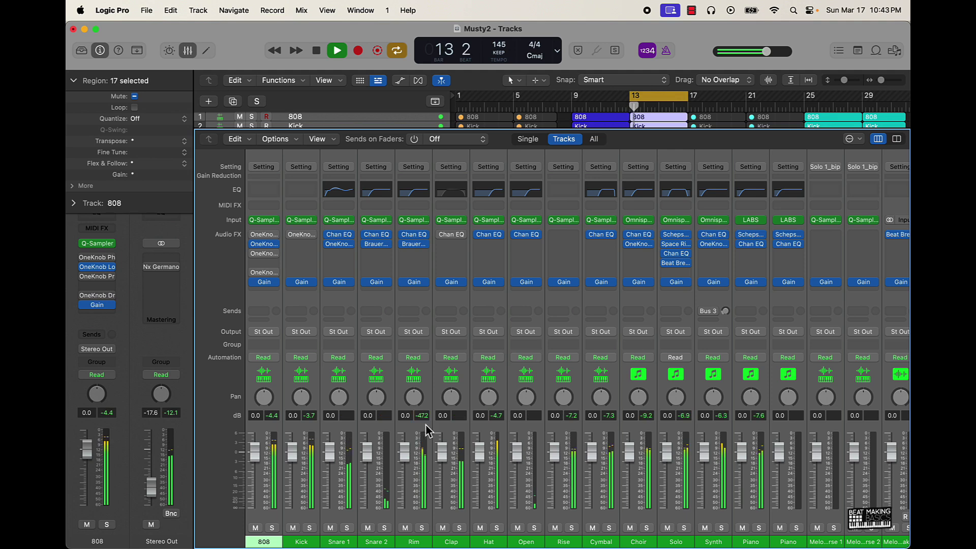
# Step: Fine-tune the Rim track's Gain plug-in slightly while the section plays
pyautogui.click(415, 283)
pyautogui.moveTo(371, 275); pyautogui.dragTo(372, 276)
pyautogui.click(338, 166)
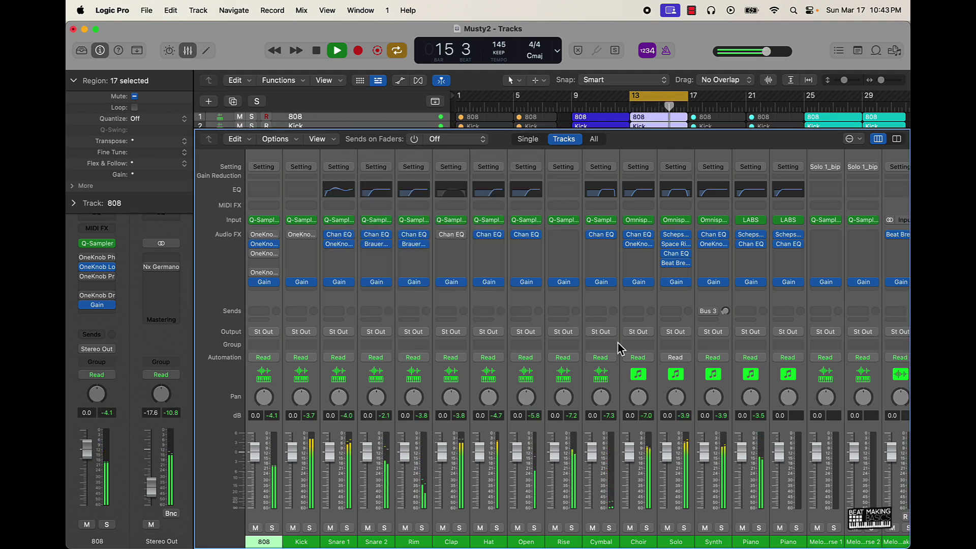
# Step: Stop playback, move the cycle range to bars 21 to 25 in the arrangement and play it
pyautogui.hscroll(6, 616, 344)
pyautogui.press('space')
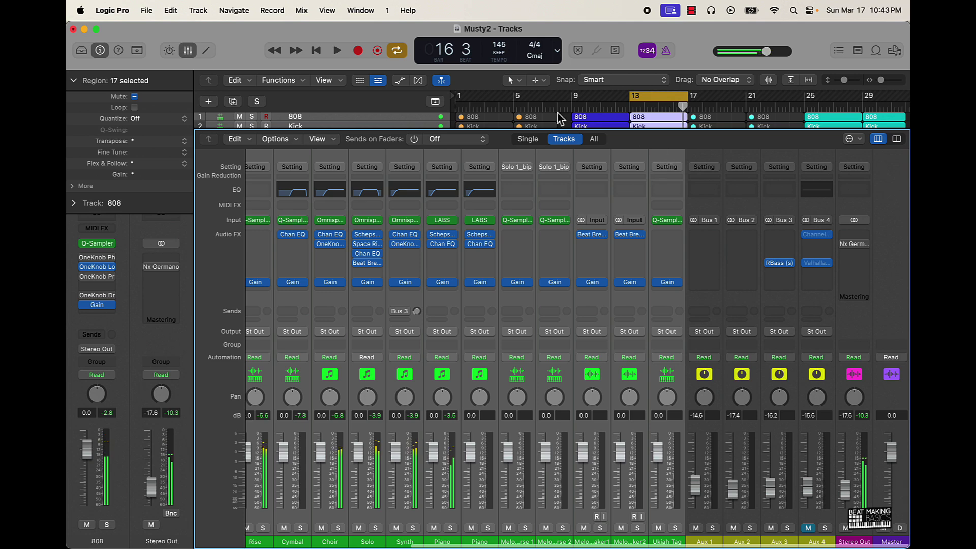
pyautogui.click(186, 52)
pyautogui.hscroll(10, 655, 254)
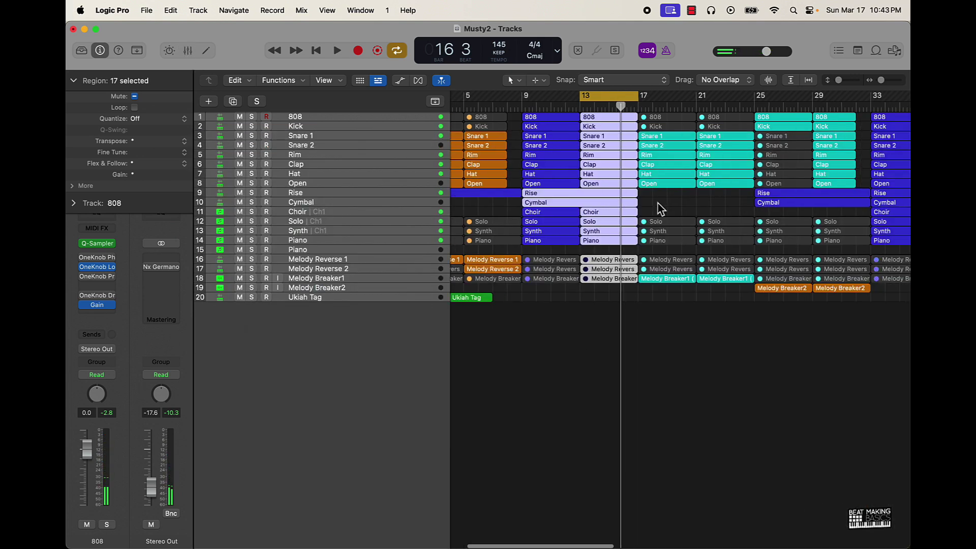
pyautogui.hscroll(-10, 649, 209)
pyautogui.hscroll(3, 646, 203)
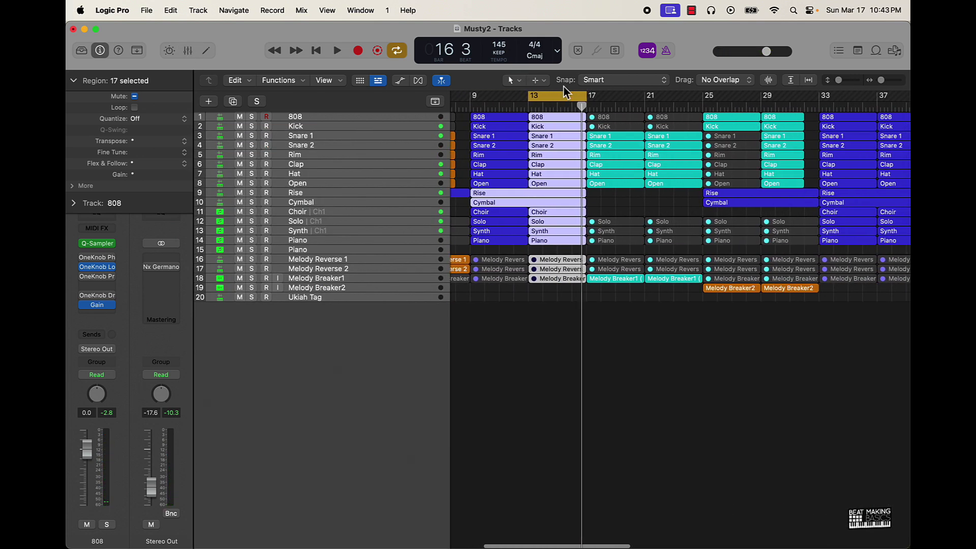
pyautogui.moveTo(557, 96); pyautogui.dragTo(661, 107)
pyautogui.press('space')
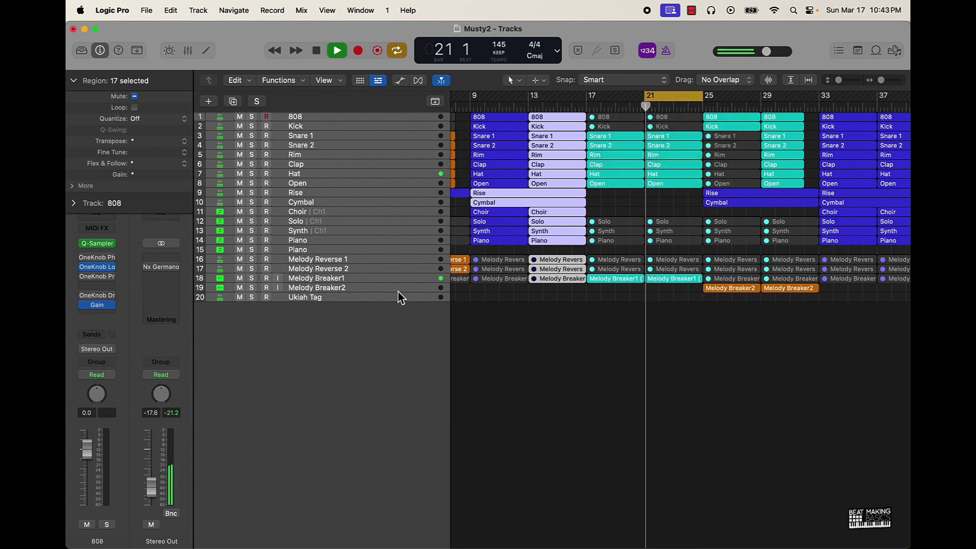
# Step: Lower the Gain plug-in on Melody Breaker1 to about -2.8 dB in the mixer during playback
pyautogui.click(189, 51)
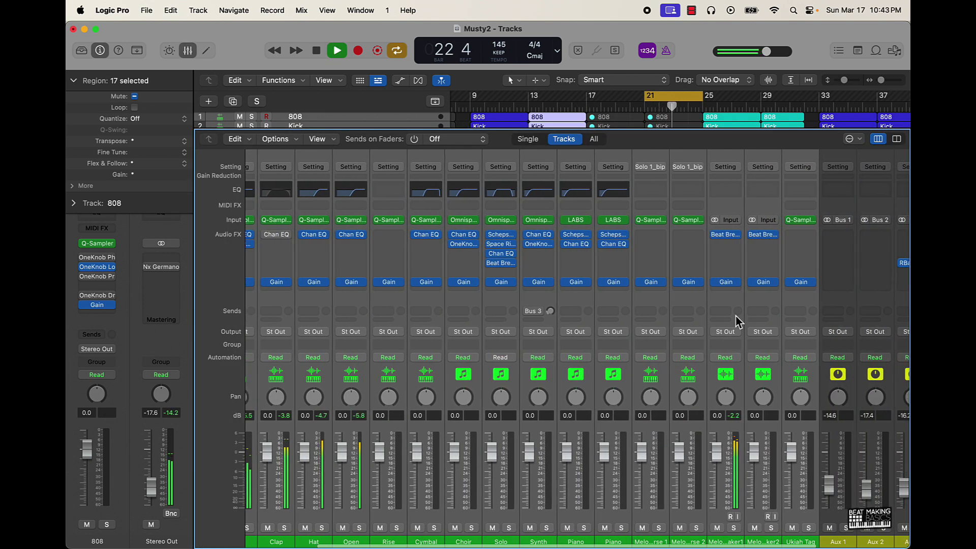
pyautogui.click(726, 282)
pyautogui.moveTo(362, 272); pyautogui.dragTo(362, 274)
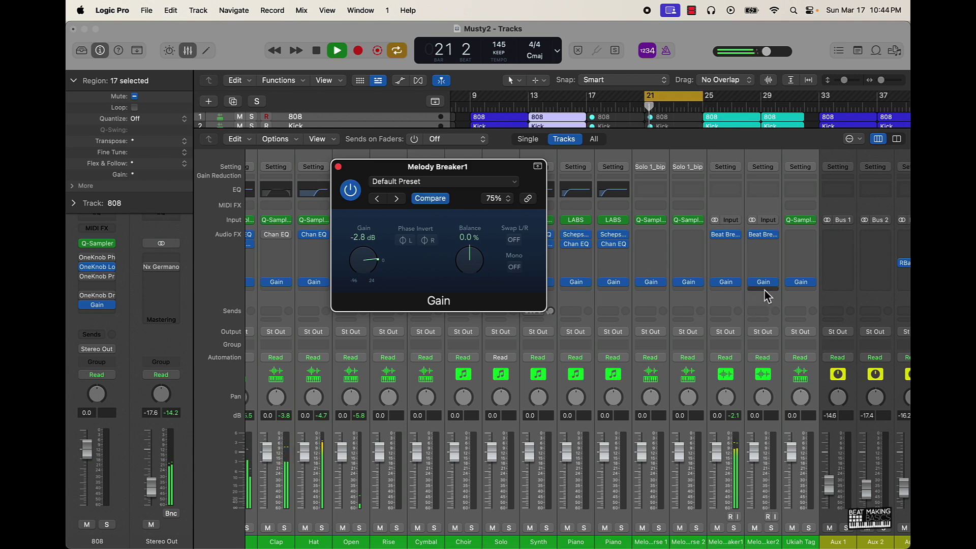
# Step: Check Melody Breaker2's peak level by playing the cycle over bars 25 to 29 and over bars 29 to 33
pyautogui.moveTo(684, 101); pyautogui.dragTo(741, 101)
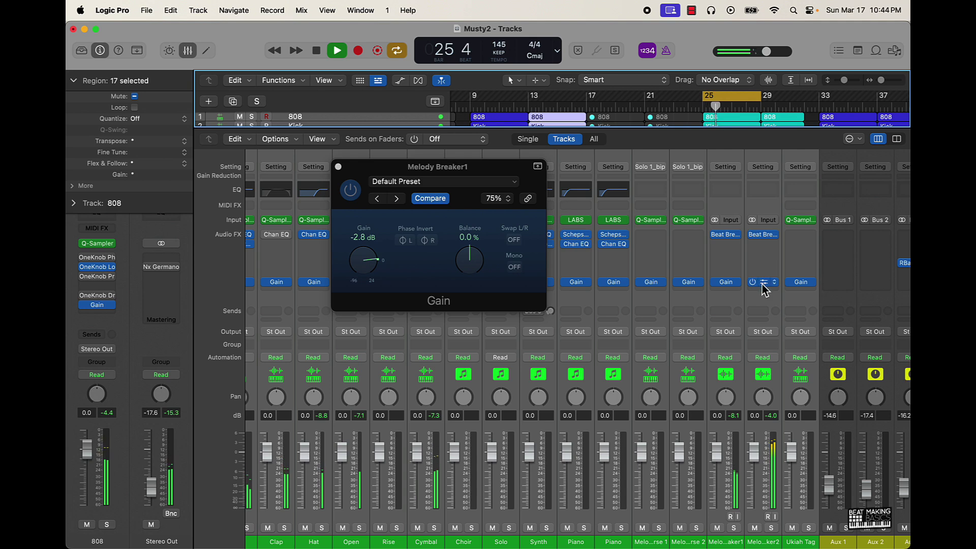
pyautogui.press('space')
pyautogui.moveTo(741, 102); pyautogui.dragTo(801, 102)
pyautogui.press('space')
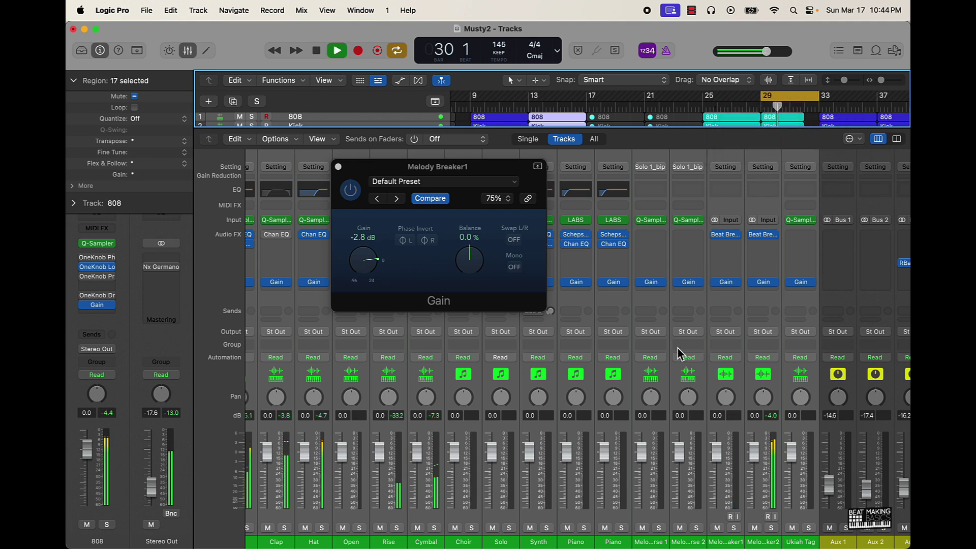
pyautogui.press('space')
# Step: Cycle bars 41 to 45 in playback to check the track levels and close the Melody Breaker1 Gain window
pyautogui.hscroll(10, 738, 122)
pyautogui.hscroll(-2, 589, 107)
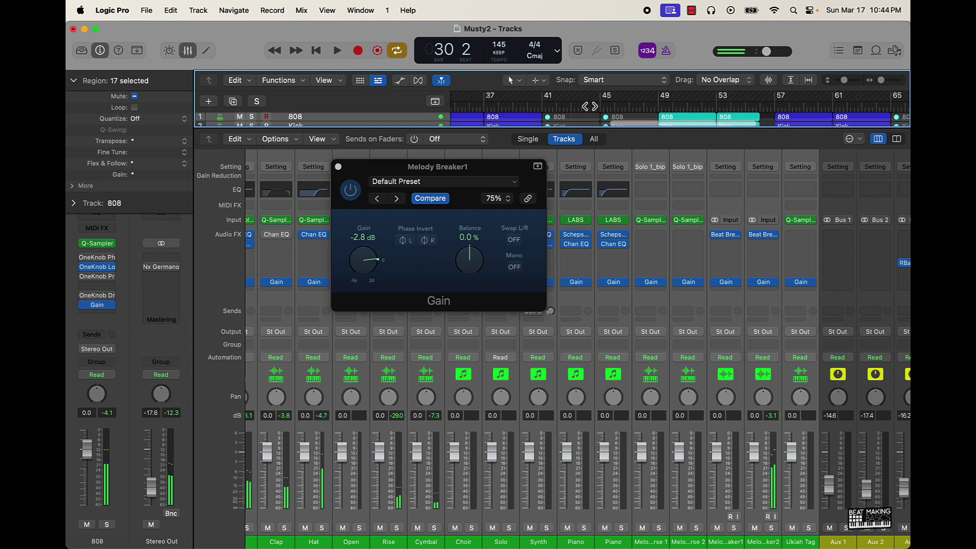
pyautogui.moveTo(549, 100); pyautogui.dragTo(600, 100)
pyautogui.press('space')
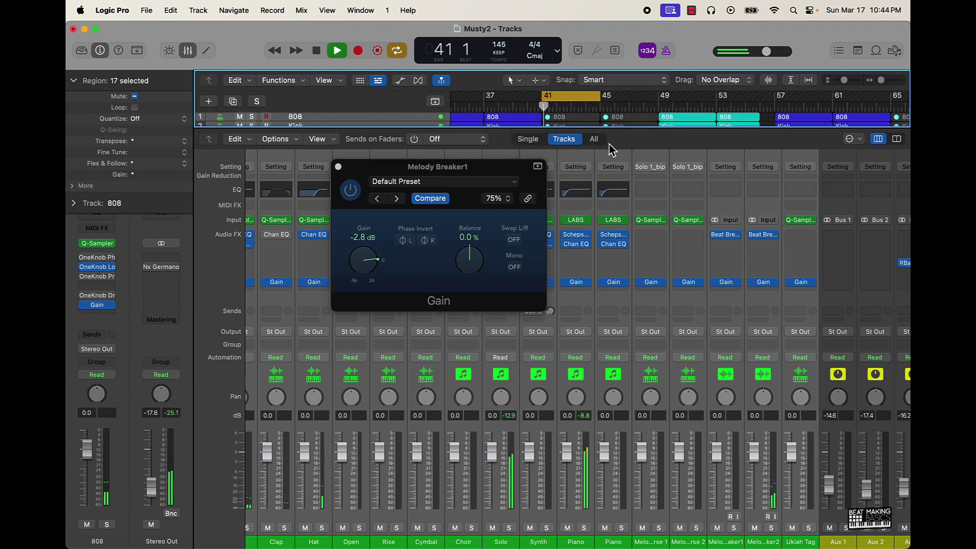
pyautogui.click(338, 167)
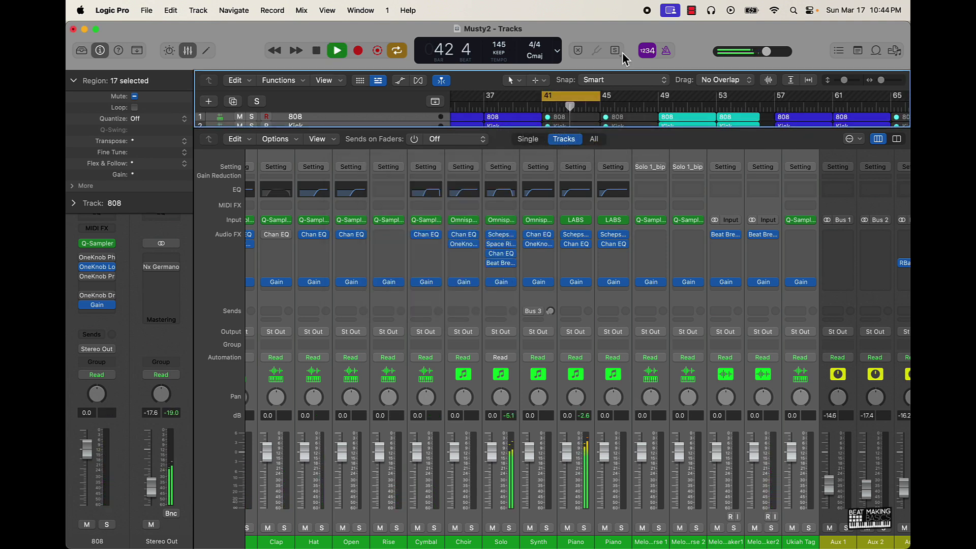
# Step: Return to the full arrangement, clear the region selection and stop playback
pyautogui.click(188, 51)
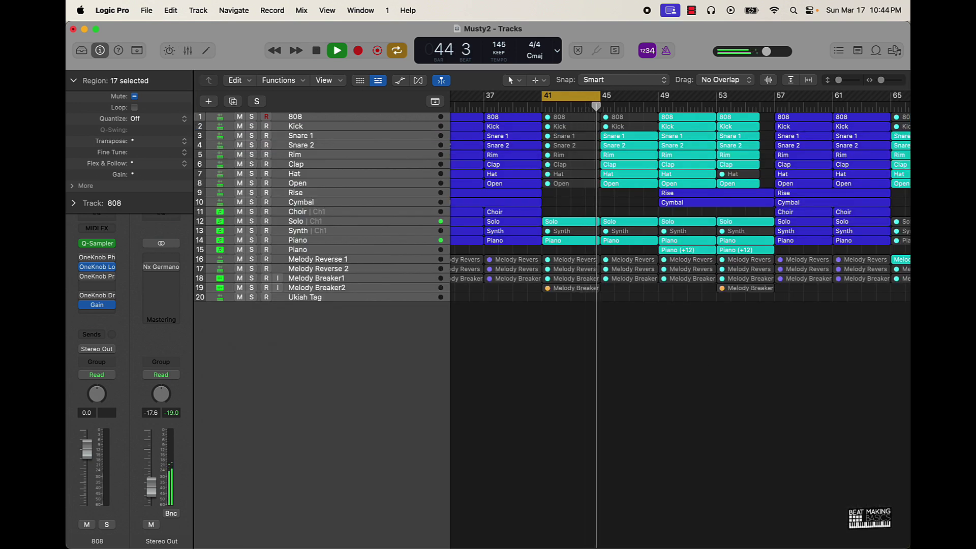
pyautogui.keyDown('ctrl'); pyautogui.keyDown('alt'); pyautogui.click(628, 333); pyautogui.keyUp('alt'); pyautogui.keyUp('ctrl')
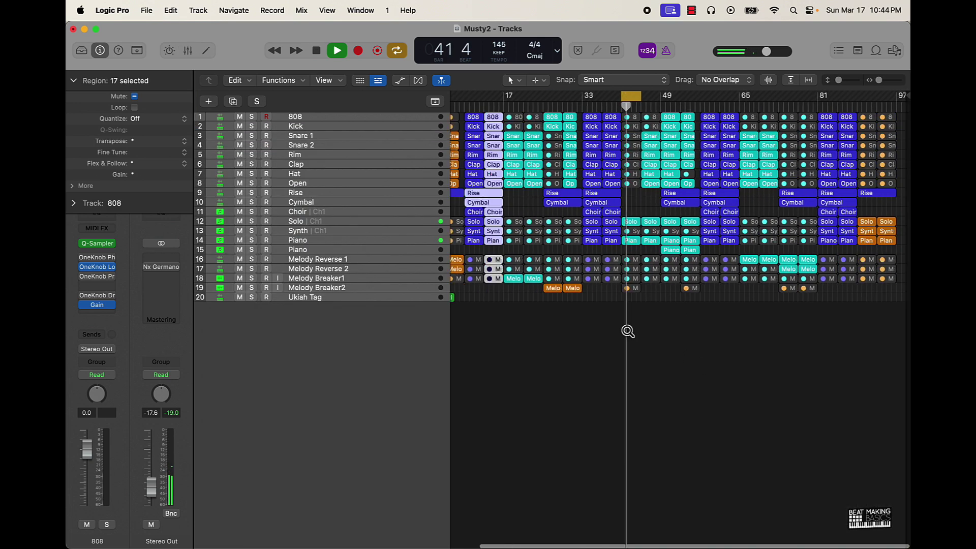
pyautogui.keyDown('ctrl'); pyautogui.keyDown('alt'); pyautogui.click(629, 331); pyautogui.keyUp('alt'); pyautogui.keyUp('ctrl')
pyautogui.click(670, 344)
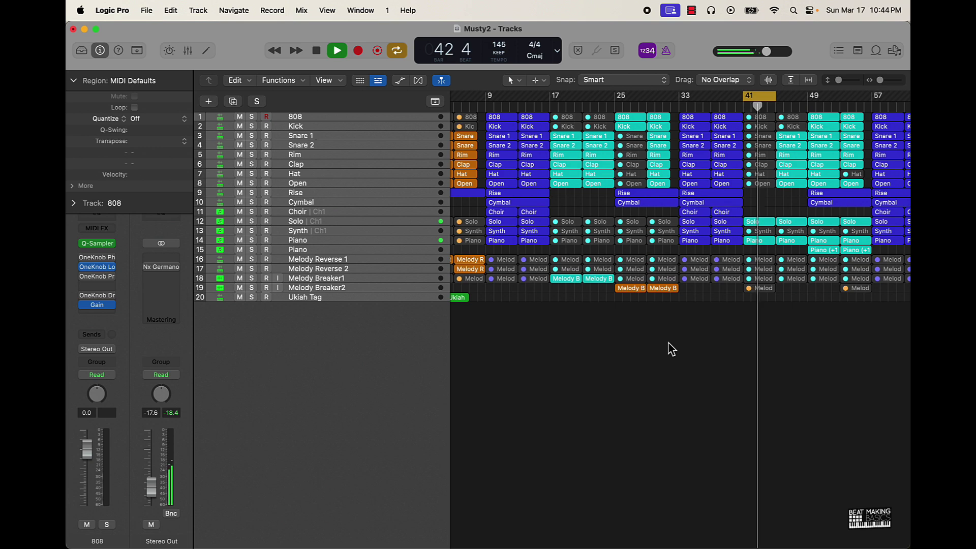
pyautogui.press('space')
# Step: Move the cycle range to bars 73 to 77, where both Melody Reverse tracks are active, and play it
pyautogui.hscroll(-3, 722, 285)
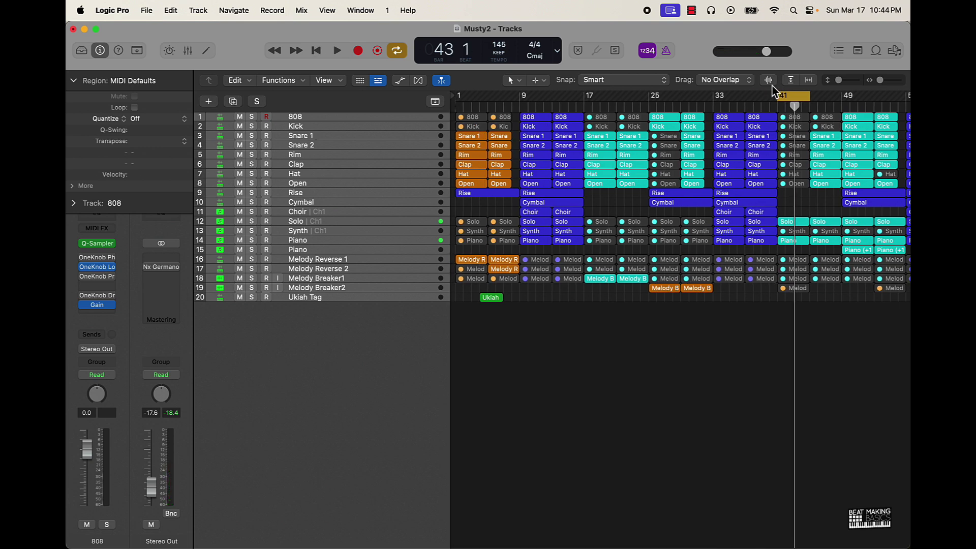
pyautogui.hscroll(10, 803, 184)
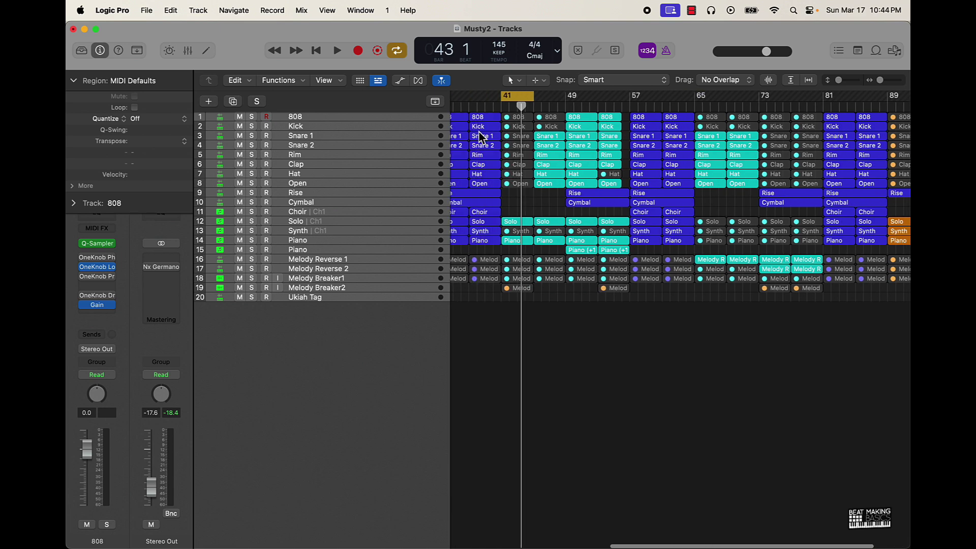
pyautogui.click(564, 98)
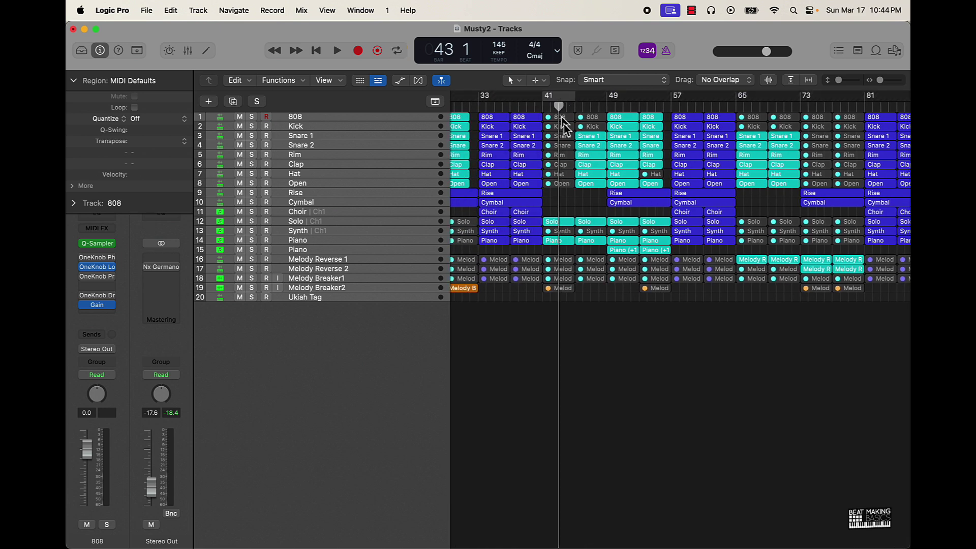
pyautogui.hscroll(3, 616, 312)
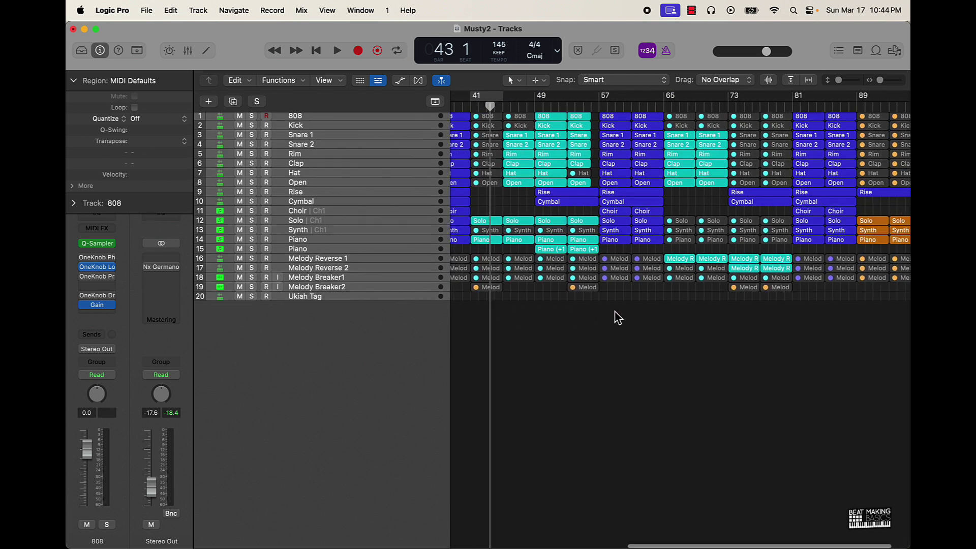
pyautogui.moveTo(744, 101); pyautogui.dragTo(772, 99)
pyautogui.press('space')
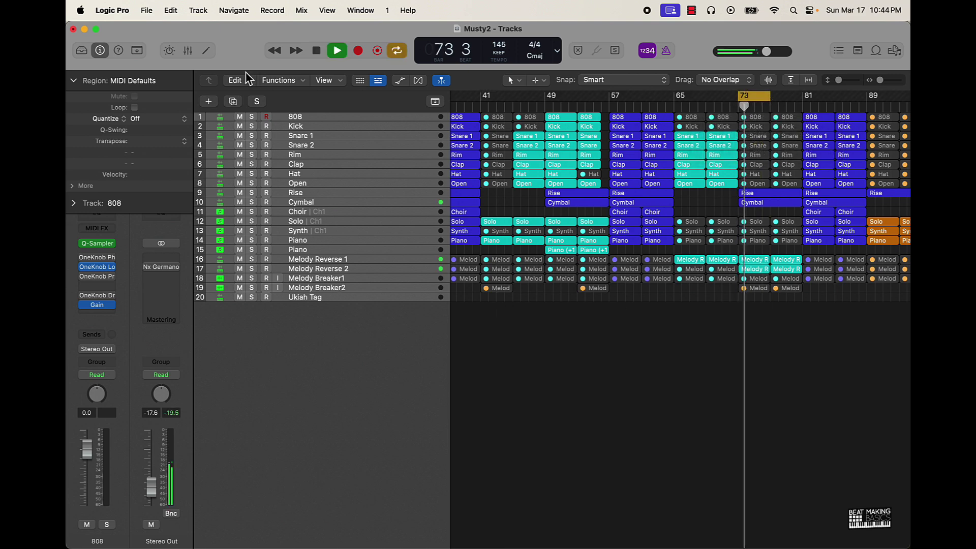
# Step: Check the peak levels of Melody Reverse 1 and 2 in the mixer and stop playback
pyautogui.click(188, 51)
pyautogui.hscroll(10, 691, 462)
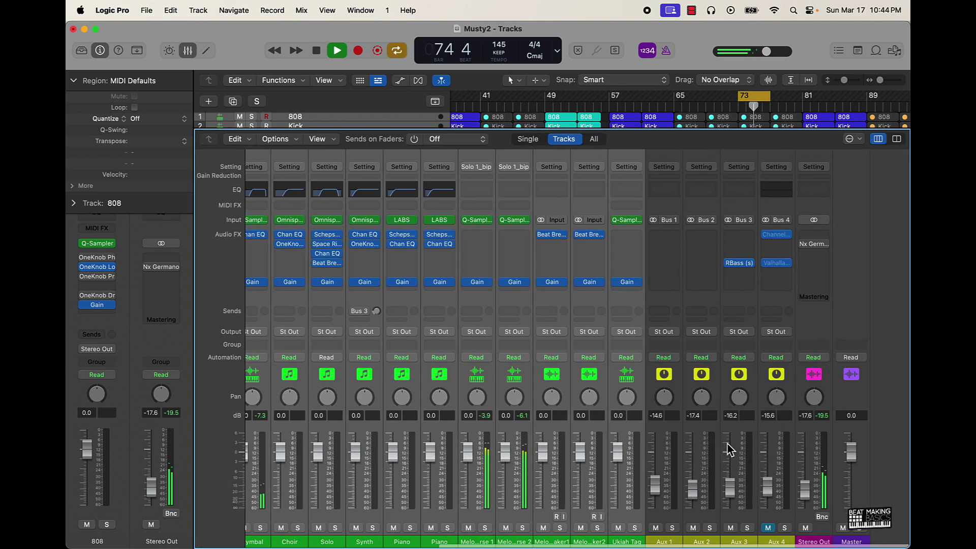
pyautogui.press('space')
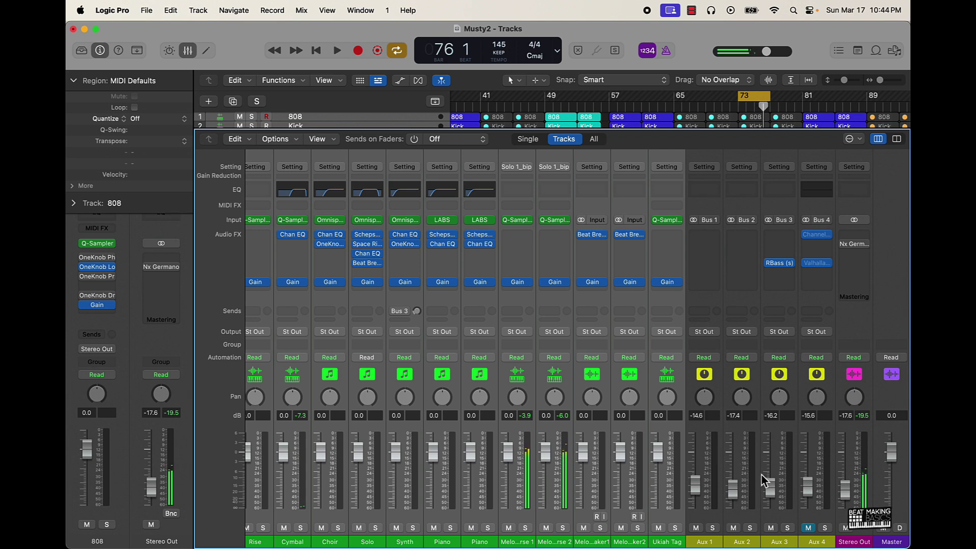
# Step: Reset the Stereo Out fader to 0.0 dB and save the project
pyautogui.keyDown('alt'); pyautogui.click(846, 498); pyautogui.keyUp('alt')
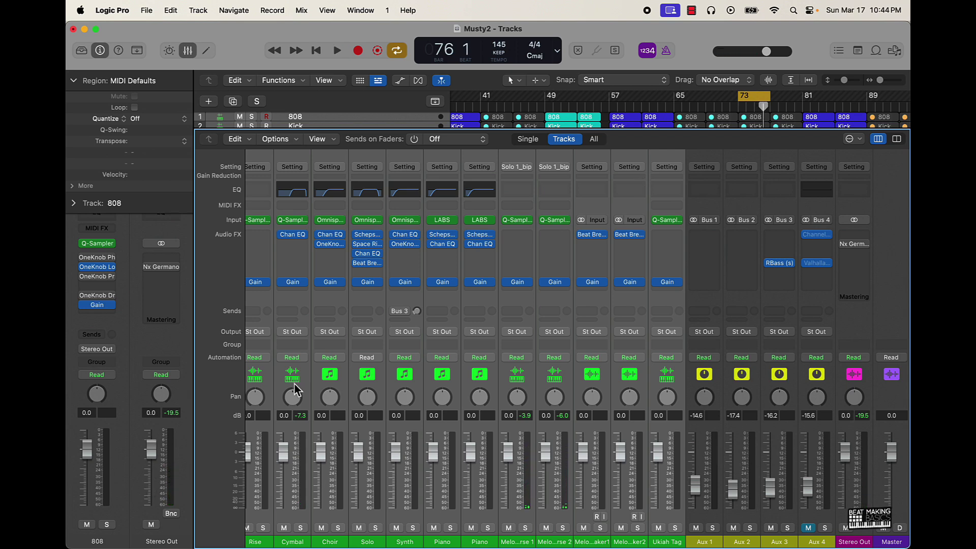
pyautogui.hscroll(-10, 590, 333)
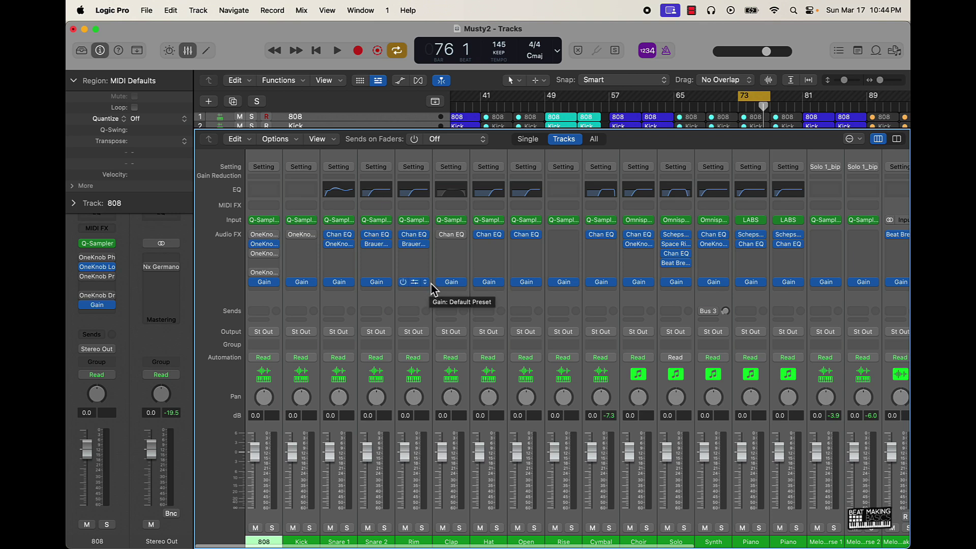
pyautogui.press('super+s')
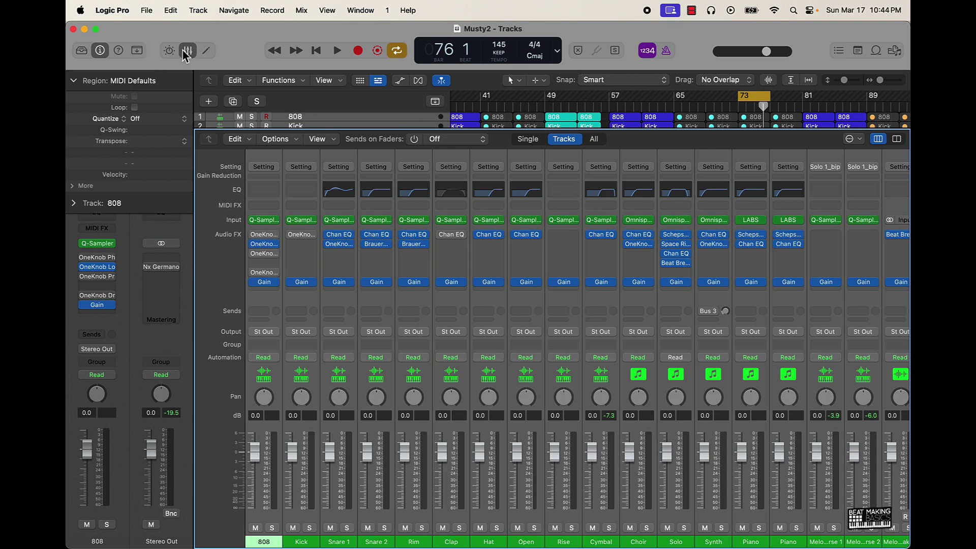
# Step: Hide the mixer, turn off the cycle and move the project end marker to about bar 97
pyautogui.click(186, 51)
pyautogui.click(760, 98)
pyautogui.hscroll(5, 739, 310)
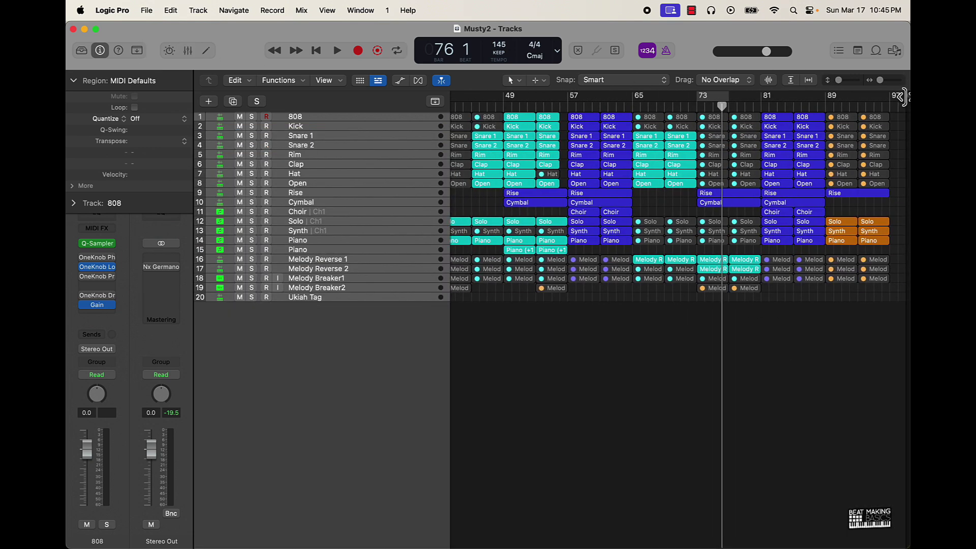
pyautogui.moveTo(901, 98); pyautogui.dragTo(898, 100)
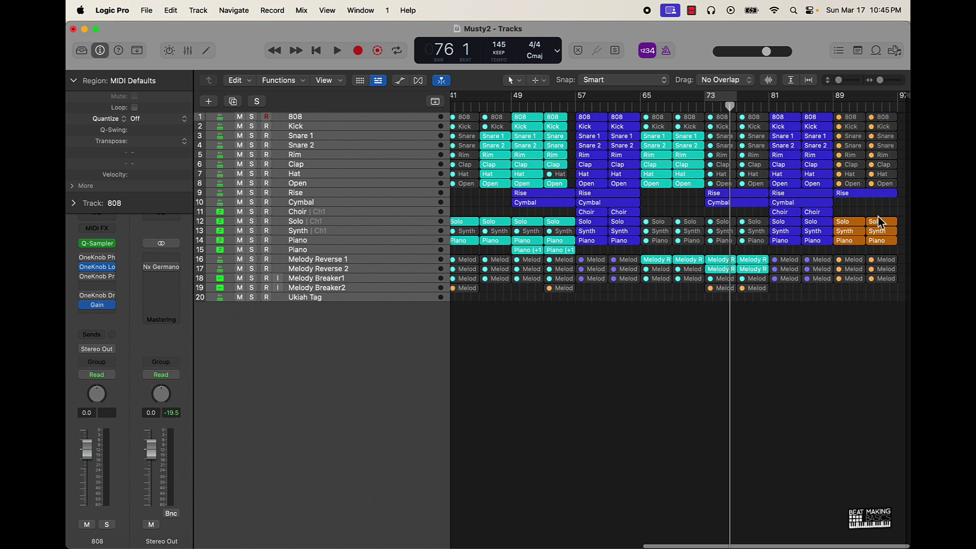
# Step: Return the playhead to bar 1 and open the export settings for all tracks as audio files
pyautogui.hscroll(-10, 718, 270)
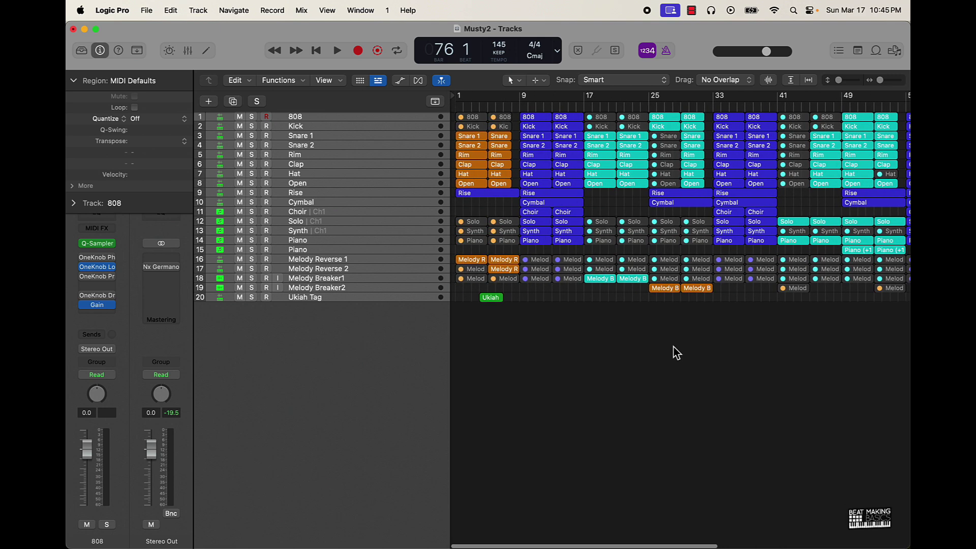
pyautogui.press('Return')
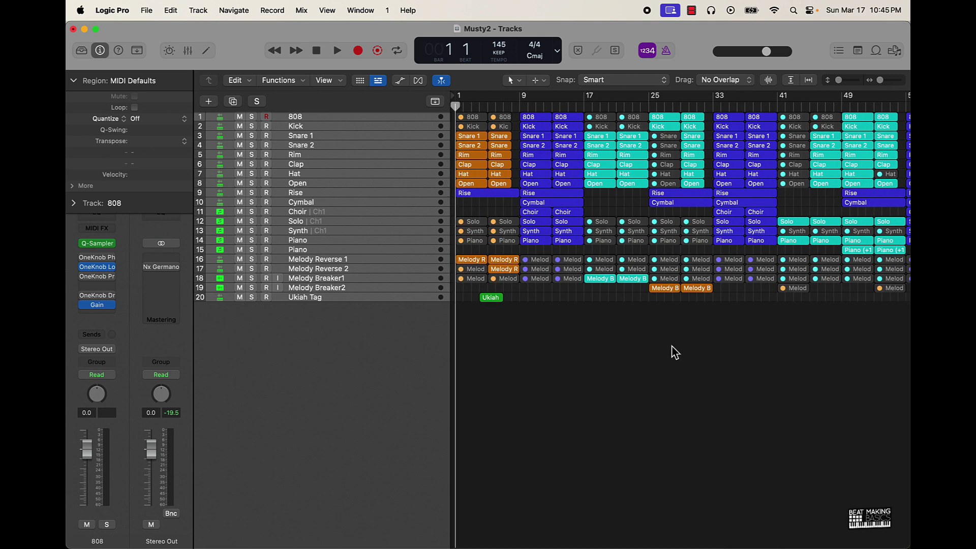
pyautogui.press('super+shift+e')
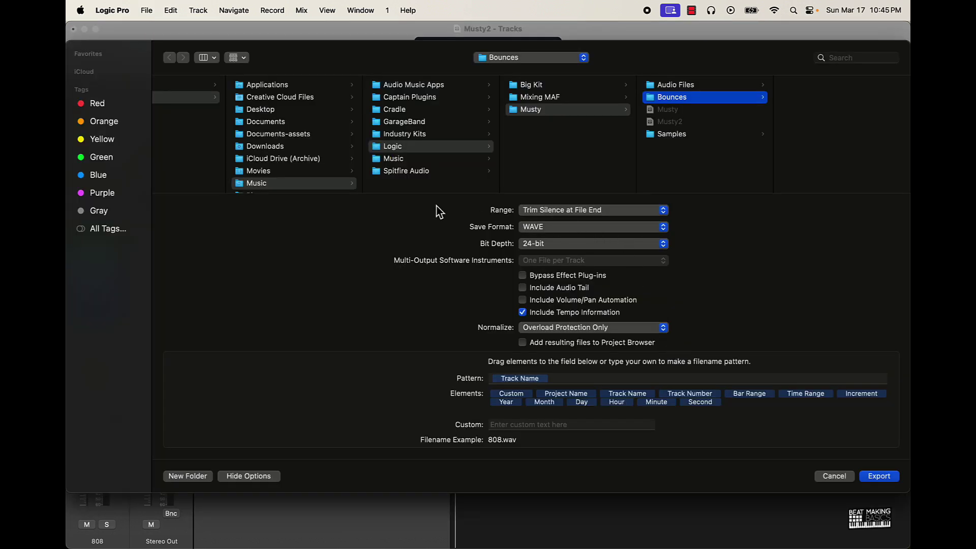
# Step: Turn normalizing off and include the audio tail in the track export settings
pyautogui.hscroll(-5, 294, 142)
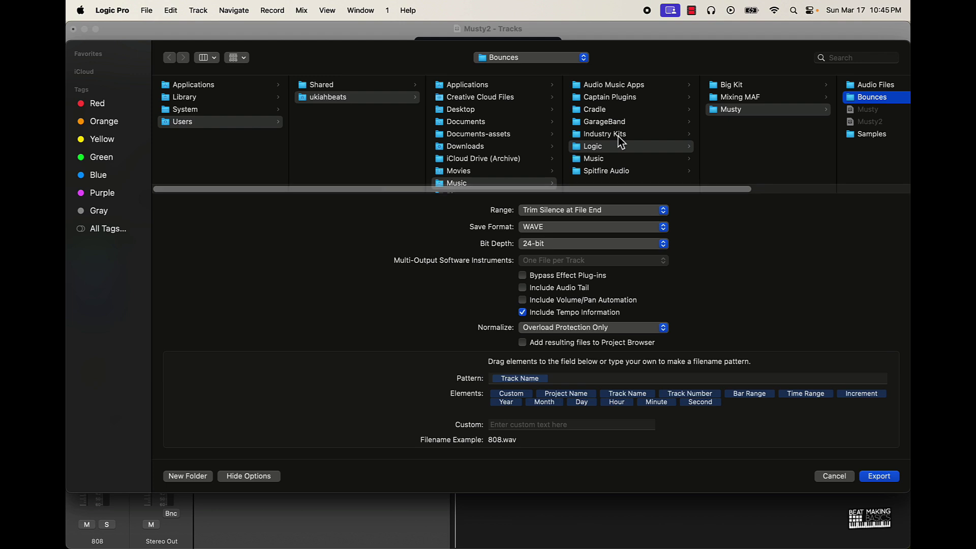
pyautogui.click(554, 328)
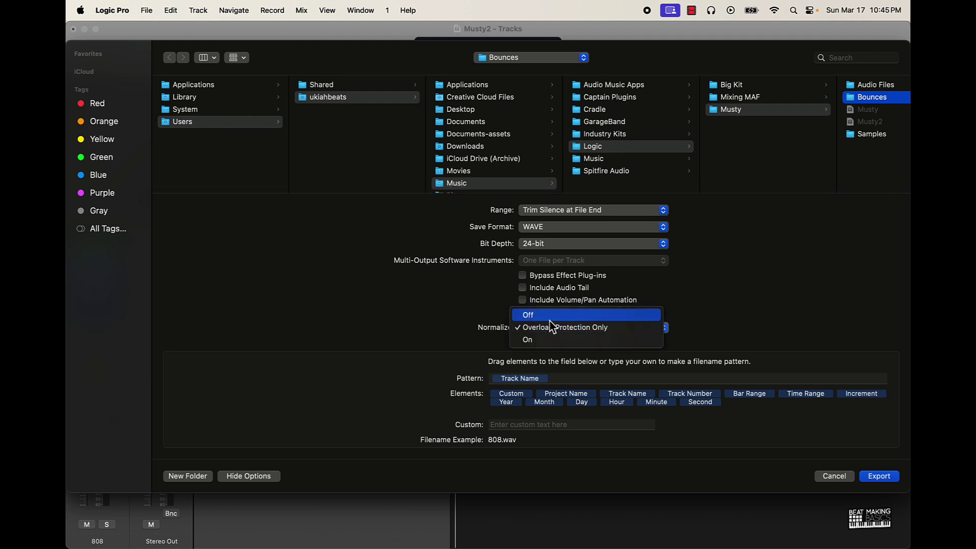
pyautogui.click(550, 318)
pyautogui.click(522, 300)
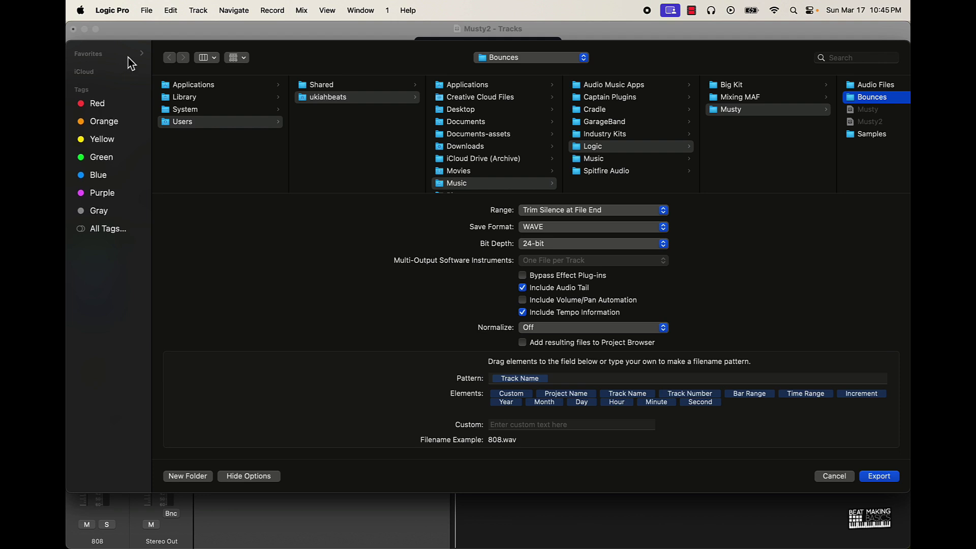
# Step: Create a folder named Musty - Stems on the Desktop and export the tracks into it
pyautogui.click(142, 71)
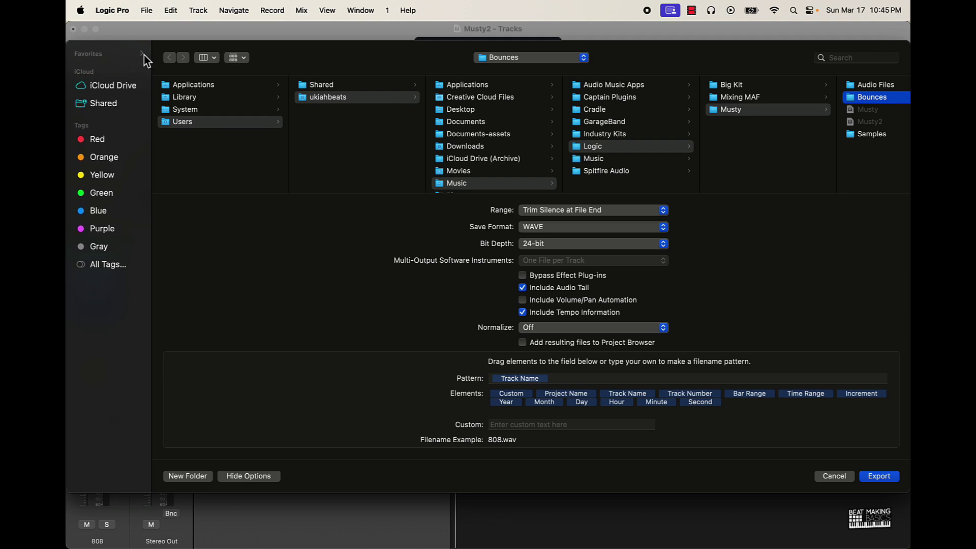
pyautogui.click(142, 54)
pyautogui.click(105, 122)
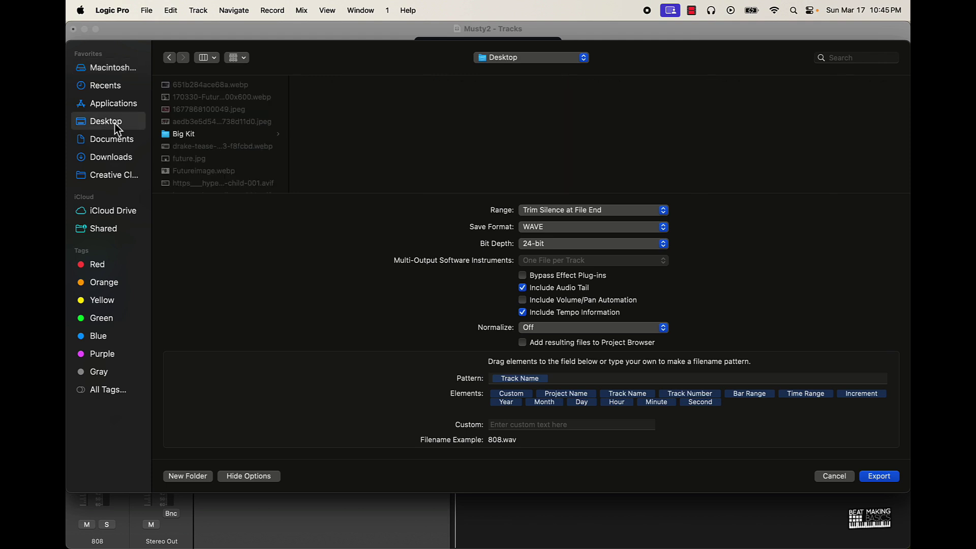
pyautogui.click(179, 479)
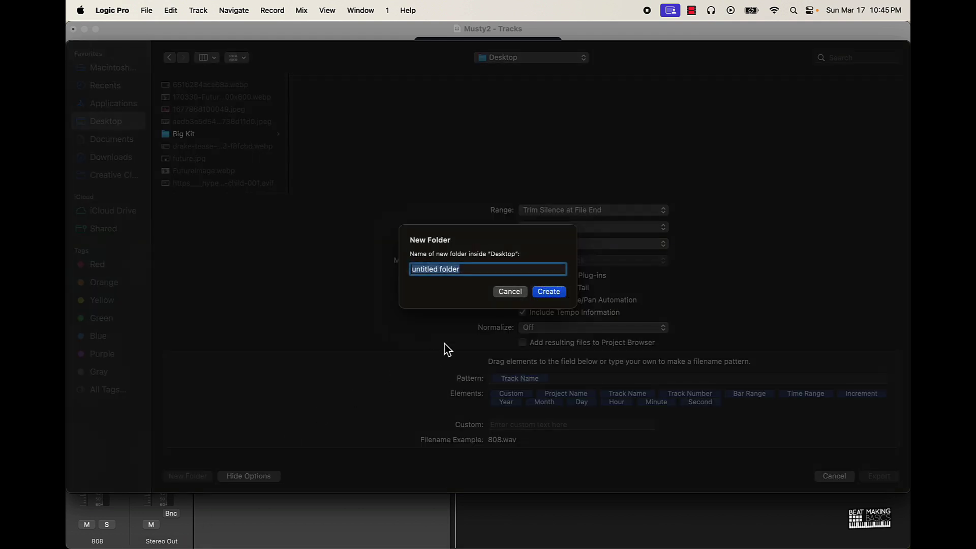
pyautogui.write('Musty - Stems')
pyautogui.press('Return')
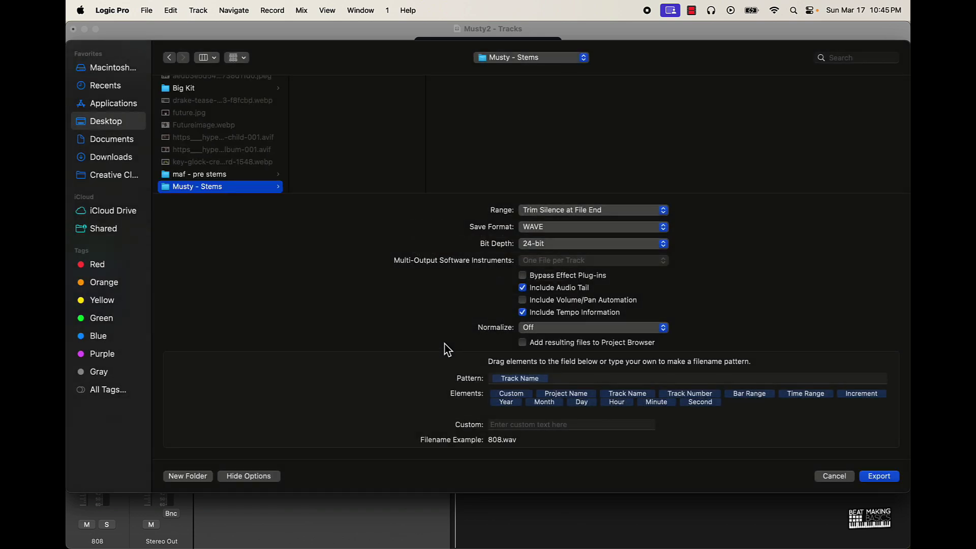
pyautogui.click(877, 477)
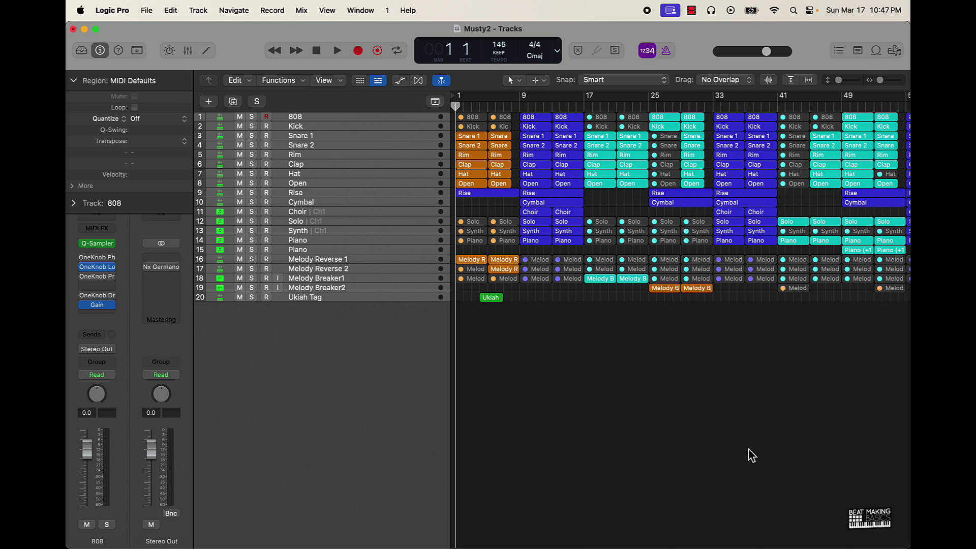
# Step: Start a new full-window project with one audio track at 145 BPM, keeping the current project open
pyautogui.press('super+Left')
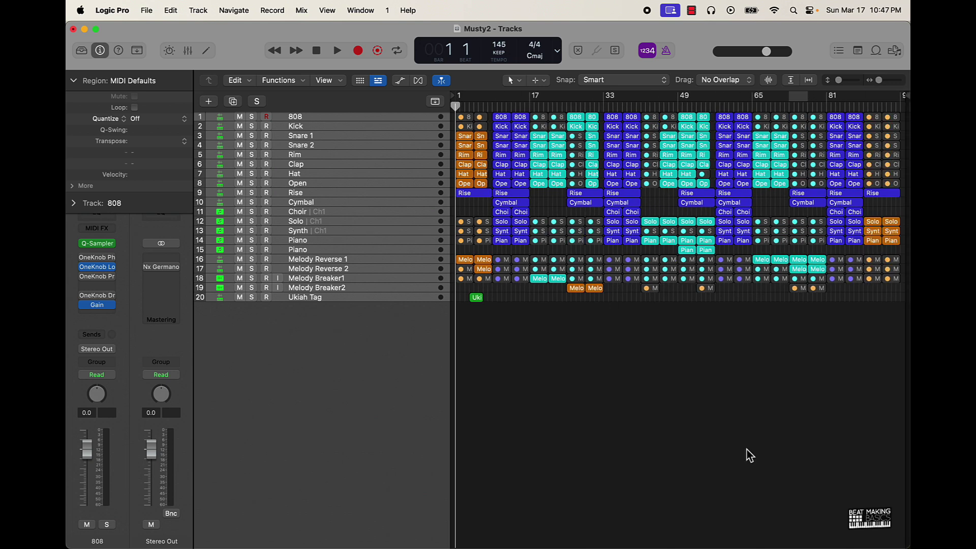
pyautogui.click(147, 11)
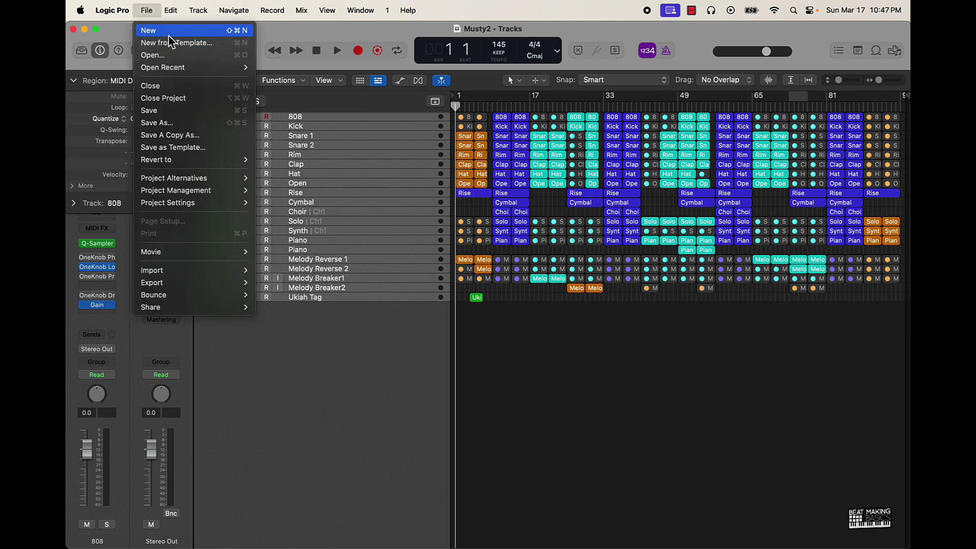
pyautogui.click(170, 34)
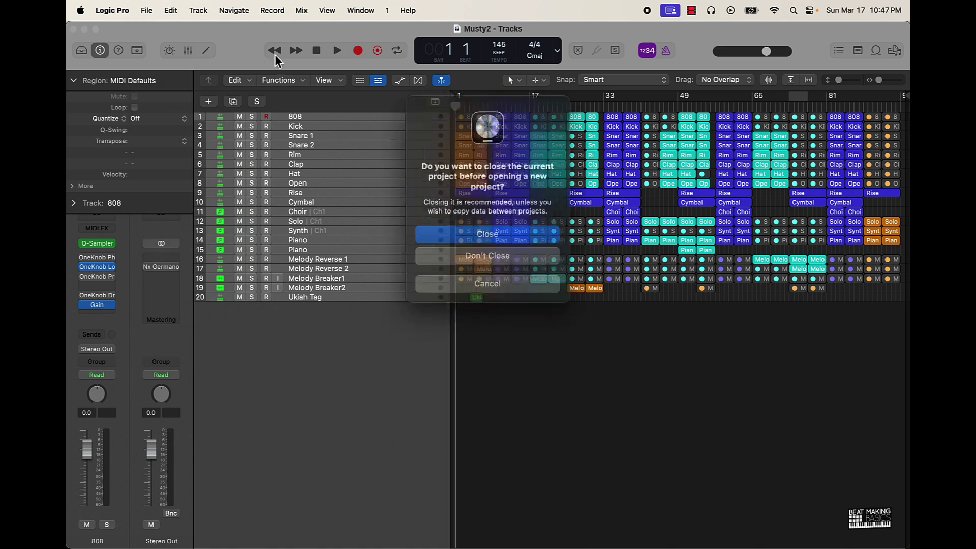
pyautogui.click(497, 254)
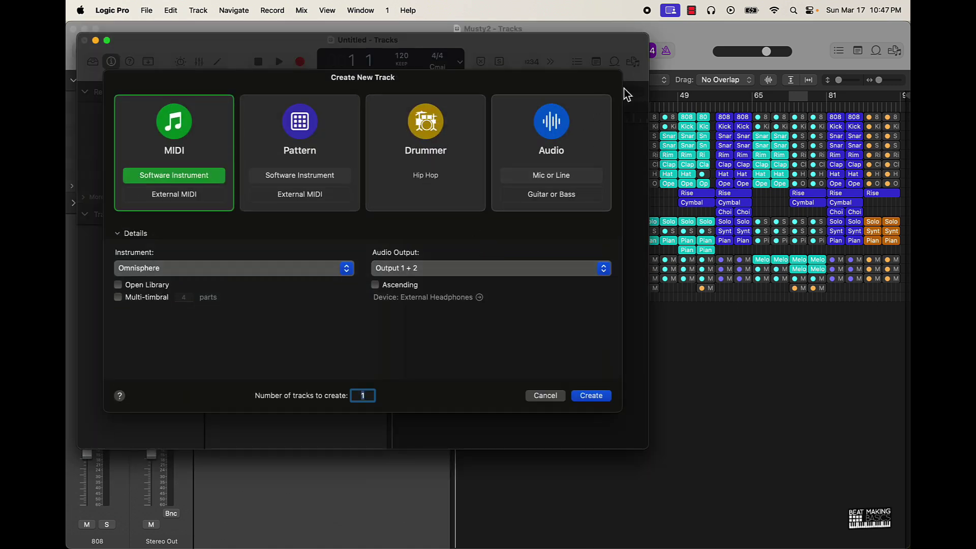
pyautogui.moveTo(160, 50); pyautogui.dragTo(151, 38)
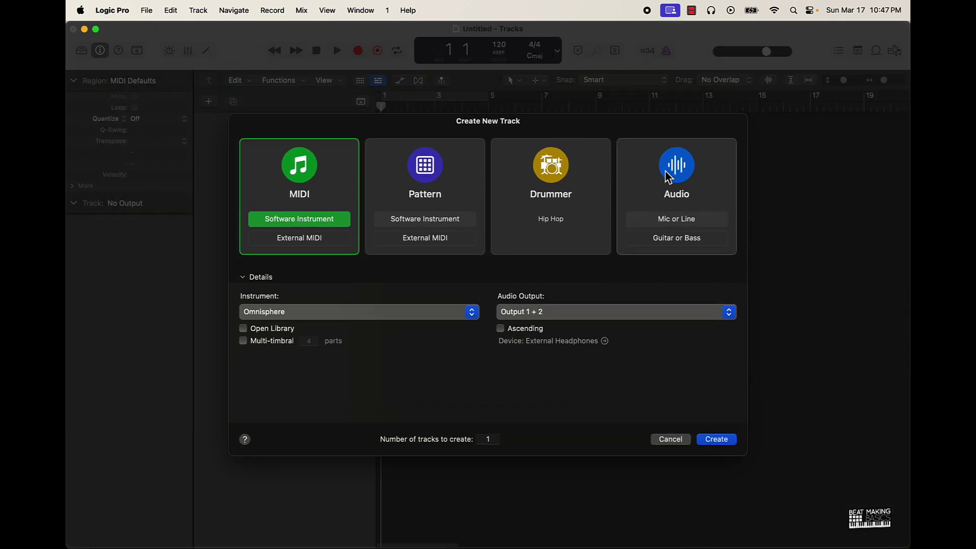
pyautogui.click(664, 178)
pyautogui.click(716, 441)
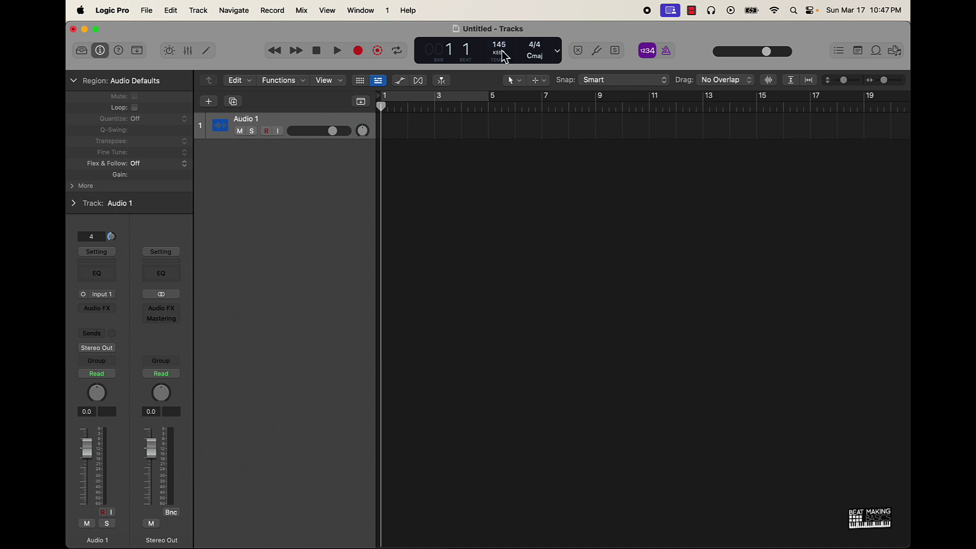
# Step: Import all audio files from the Desktop folder Musty - Stems onto new tracks starting at bar 1
pyautogui.click(110, 528)
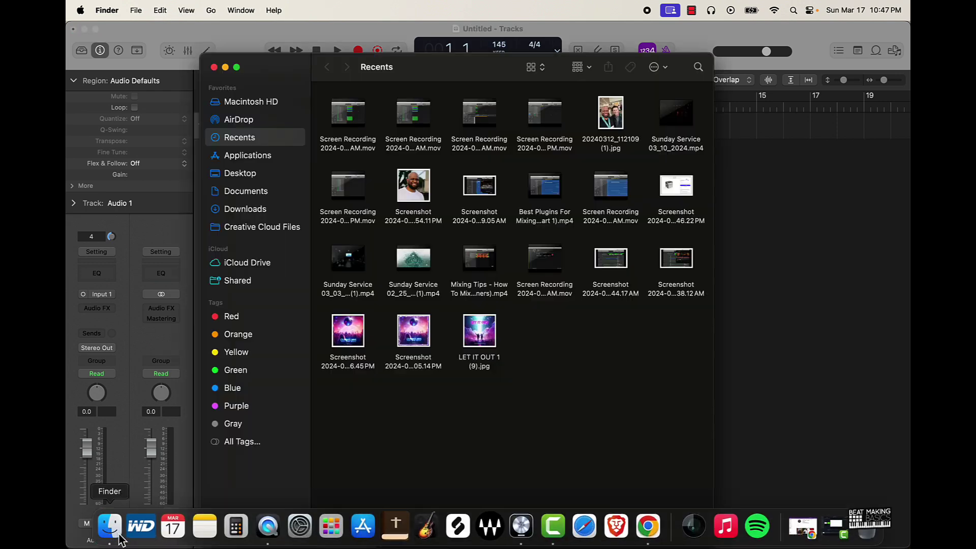
pyautogui.click(242, 174)
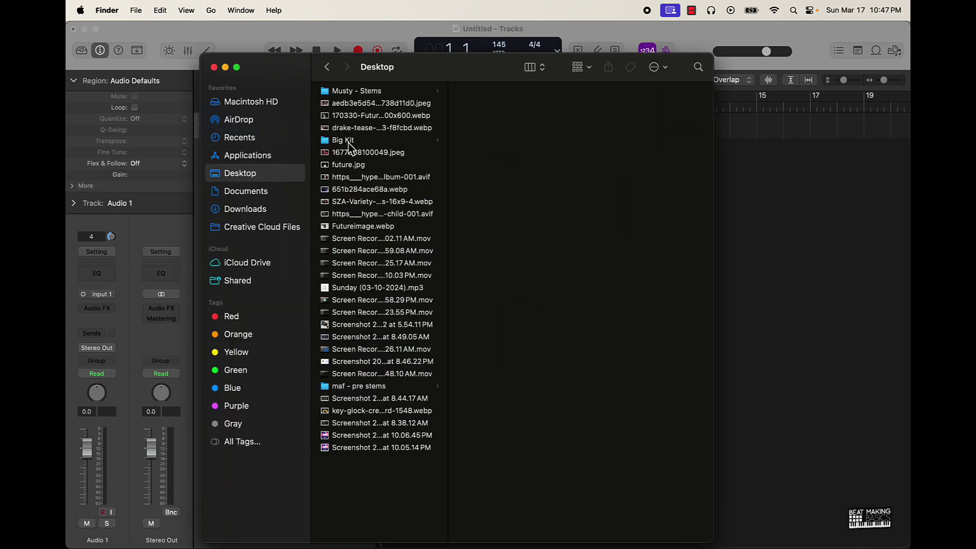
pyautogui.click(375, 91)
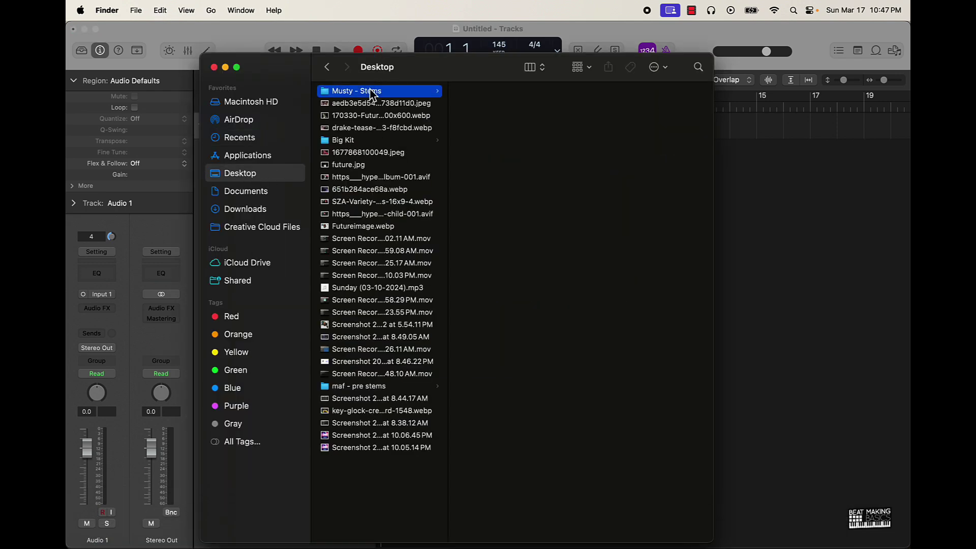
pyautogui.click(502, 373)
pyautogui.press('super+a')
pyautogui.moveTo(481, 67); pyautogui.dragTo(383, 184)
pyautogui.click(554, 244)
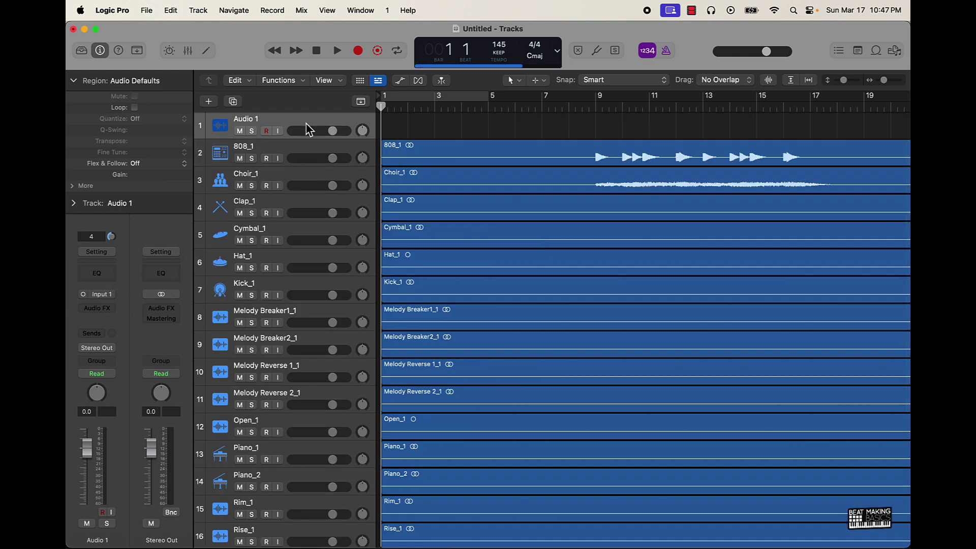
# Step: Delete the empty Audio 1 track and set the cycle range to bars 9 to 17
pyautogui.press('super+BackSpace')
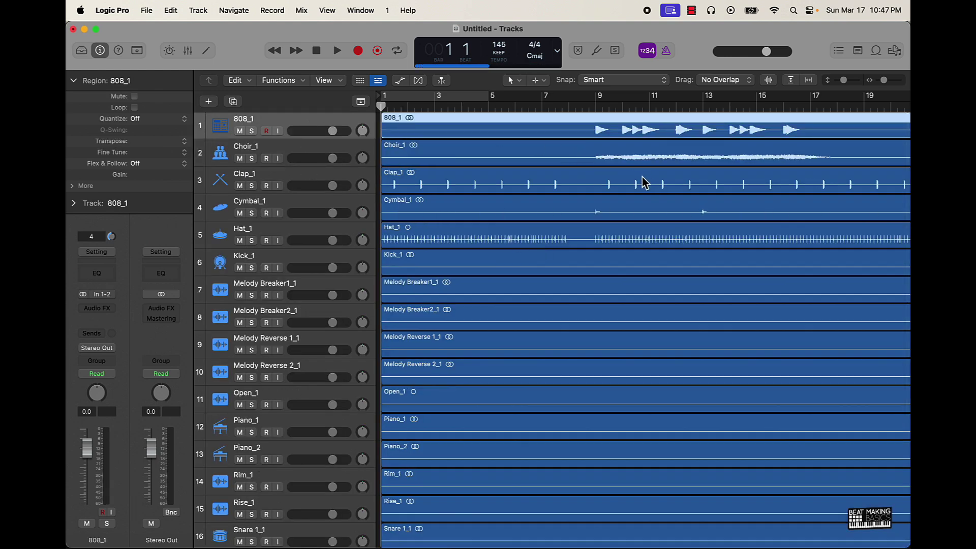
pyautogui.scroll(-5, 642, 177)
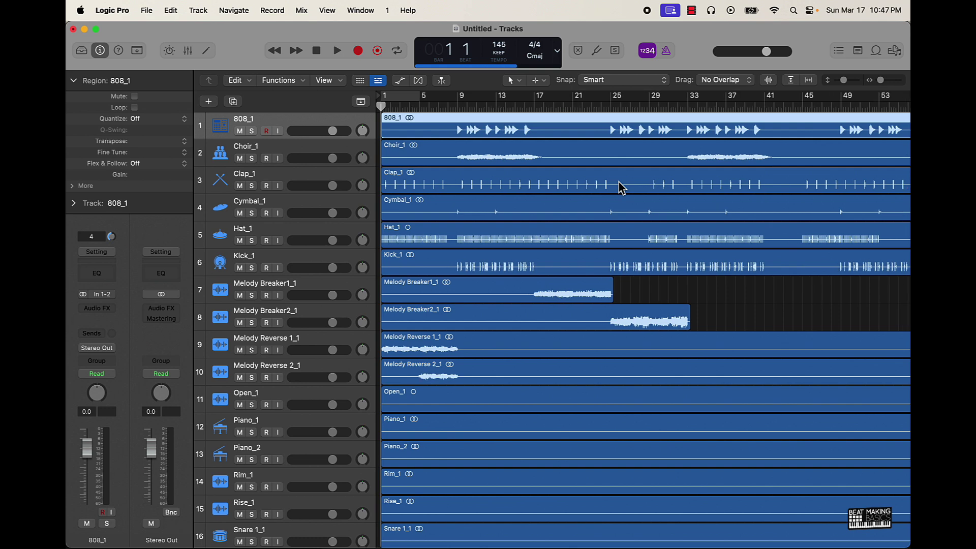
pyautogui.scroll(4, 622, 187)
pyautogui.scroll(-2, 621, 187)
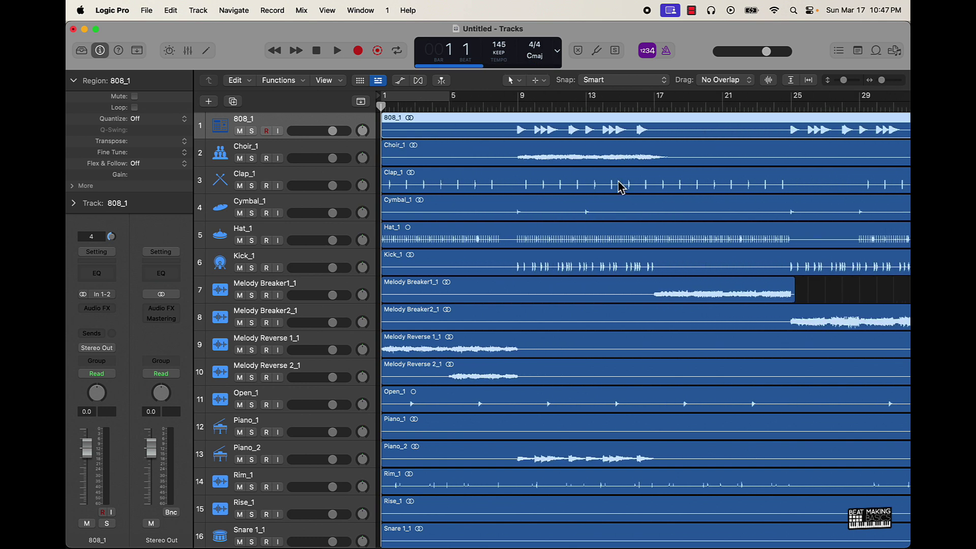
pyautogui.moveTo(518, 96); pyautogui.dragTo(655, 114)
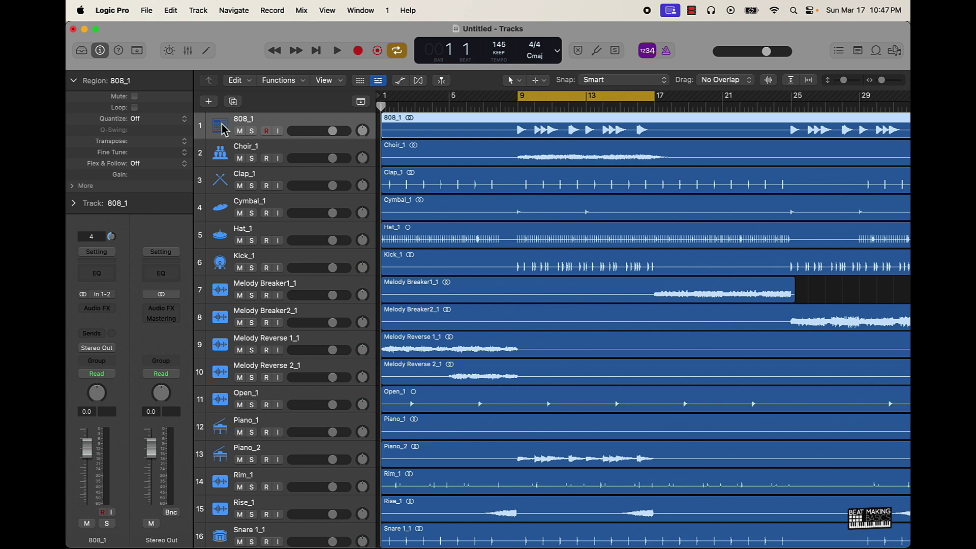
# Step: Reorder the tracks below 808_1 as Kick_1, Clap_1, Hat_1, Open_1 and Cymbal_1
pyautogui.moveTo(234, 260); pyautogui.dragTo(232, 152)
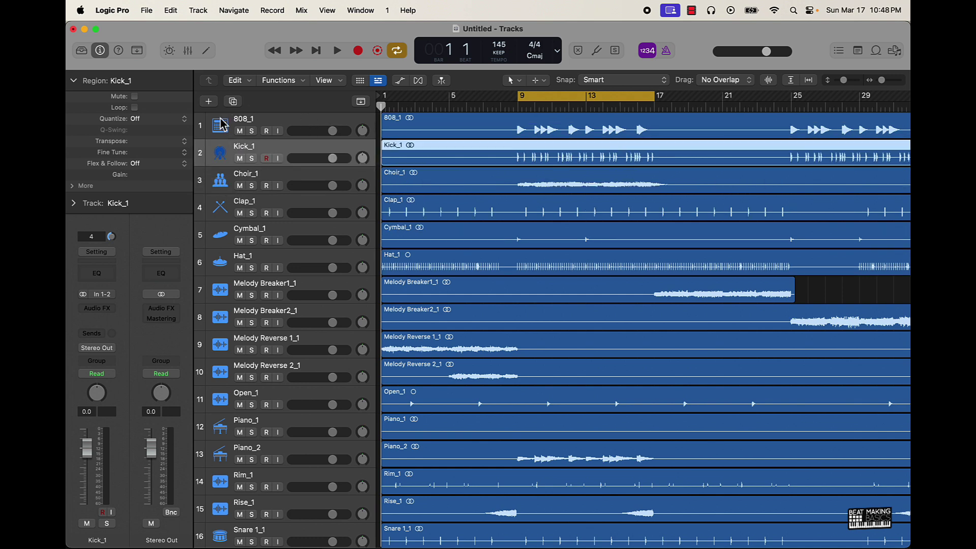
pyautogui.moveTo(222, 208); pyautogui.dragTo(226, 183)
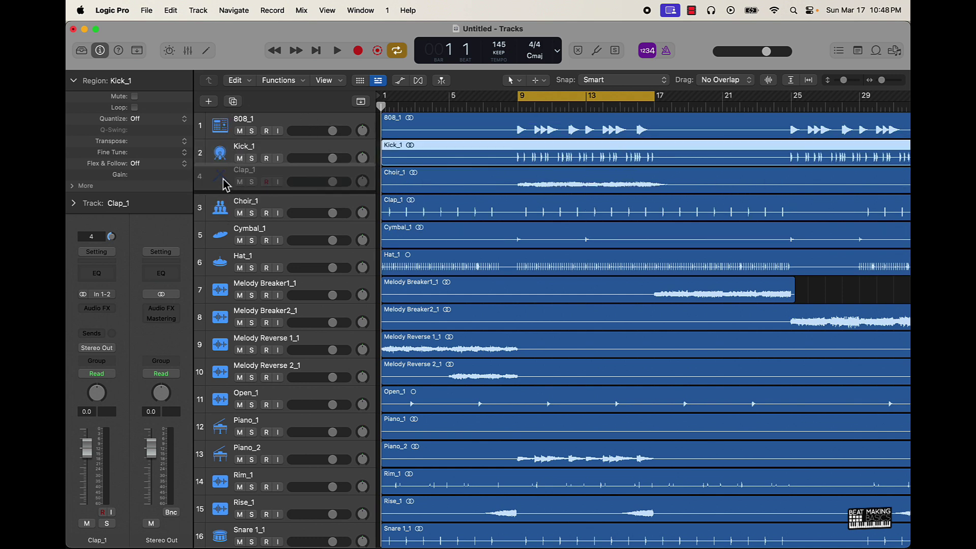
pyautogui.moveTo(228, 264); pyautogui.dragTo(231, 211)
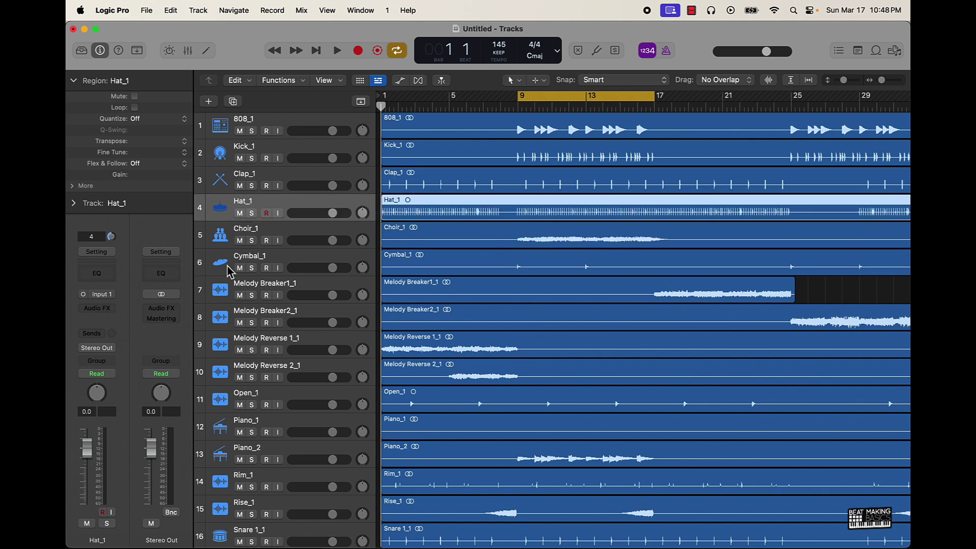
pyautogui.moveTo(224, 265); pyautogui.dragTo(232, 239)
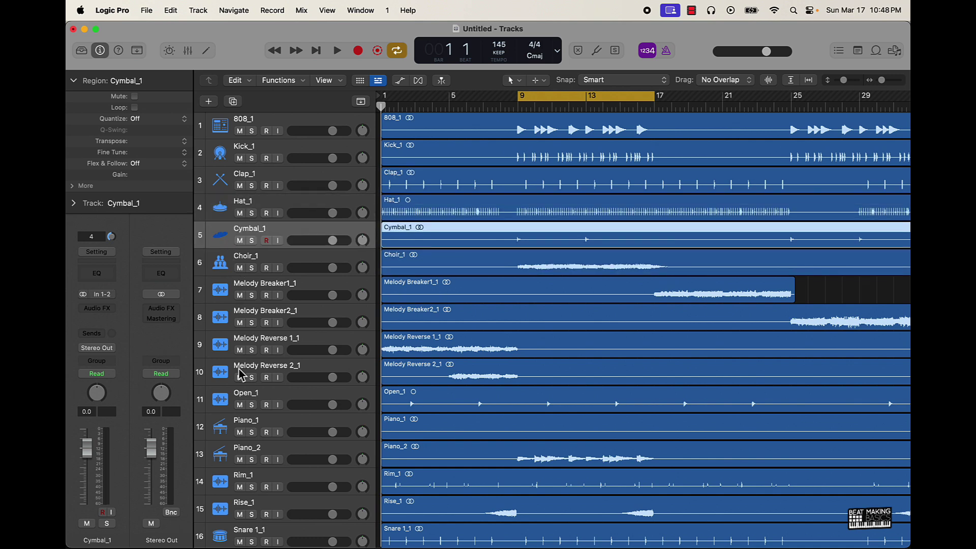
pyautogui.moveTo(228, 401); pyautogui.dragTo(230, 237)
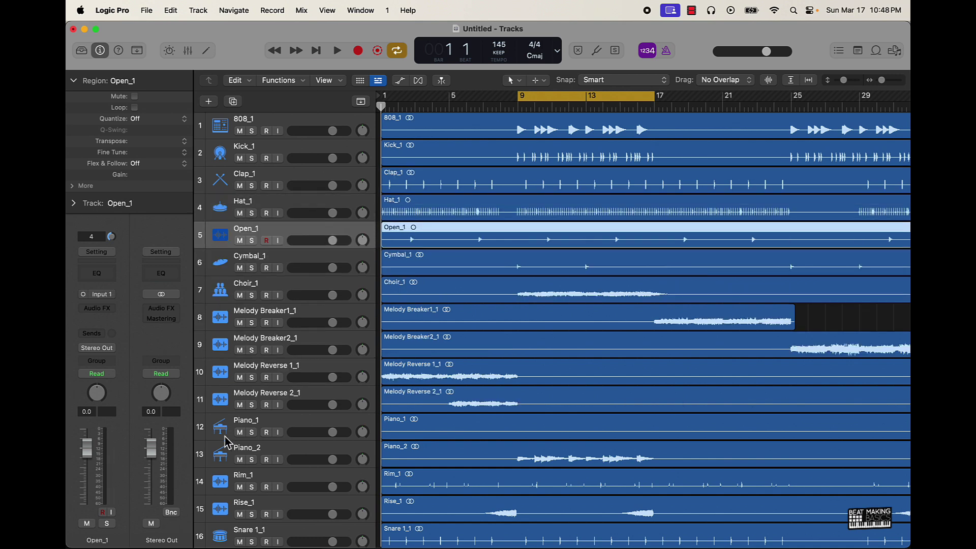
# Step: Move the Snare 1_1, Snare 2_1 and Rim_1 tracks, in that order, between Kick_1 and Clap_1
pyautogui.scroll(-2, 226, 452)
pyautogui.moveTo(224, 448); pyautogui.dragTo(216, 177)
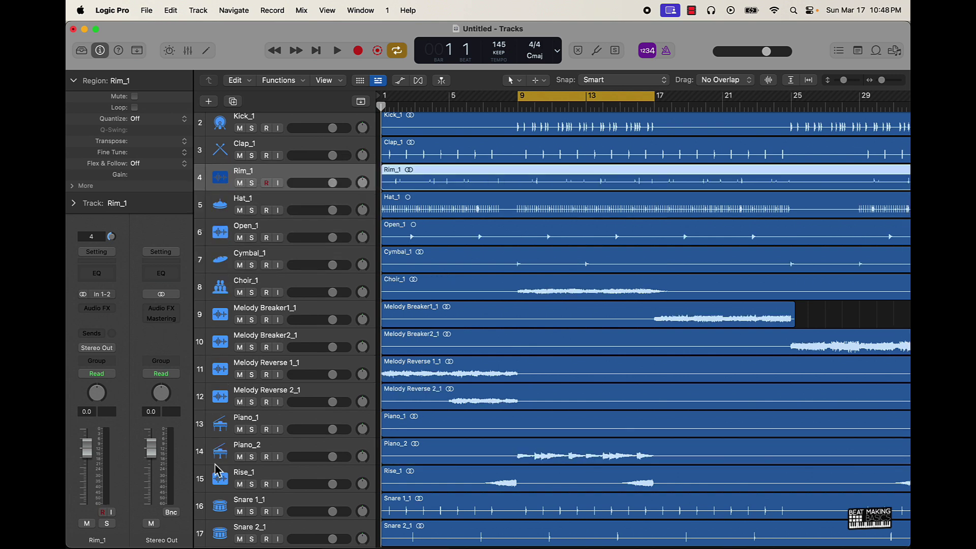
pyautogui.moveTo(225, 507); pyautogui.dragTo(221, 205)
pyautogui.moveTo(229, 535); pyautogui.dragTo(223, 165)
# Step: Move the Rise_1 track directly below Cymbal_1 and the Kick_1 track above 808_1
pyautogui.scroll(-1, 245, 381)
pyautogui.scroll(-3, 245, 381)
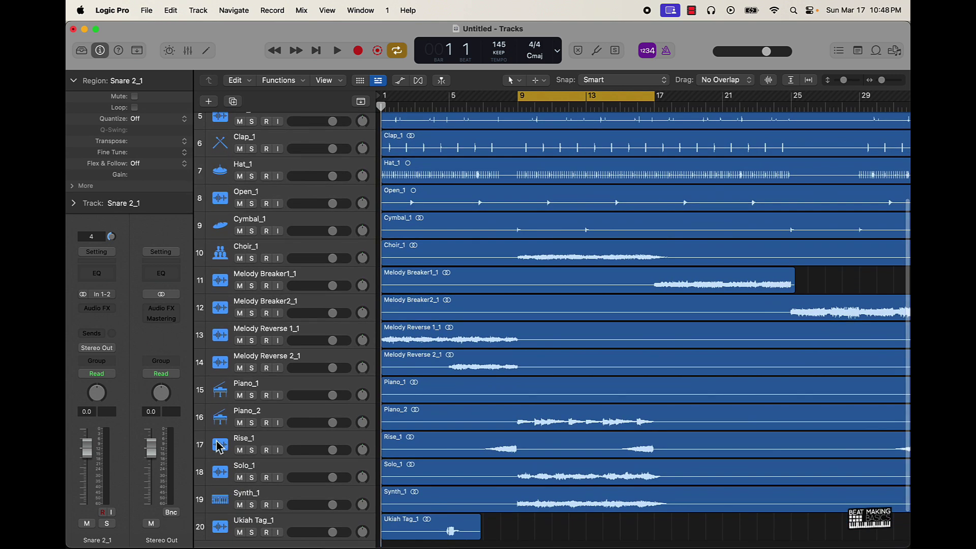
pyautogui.moveTo(222, 445); pyautogui.dragTo(241, 248)
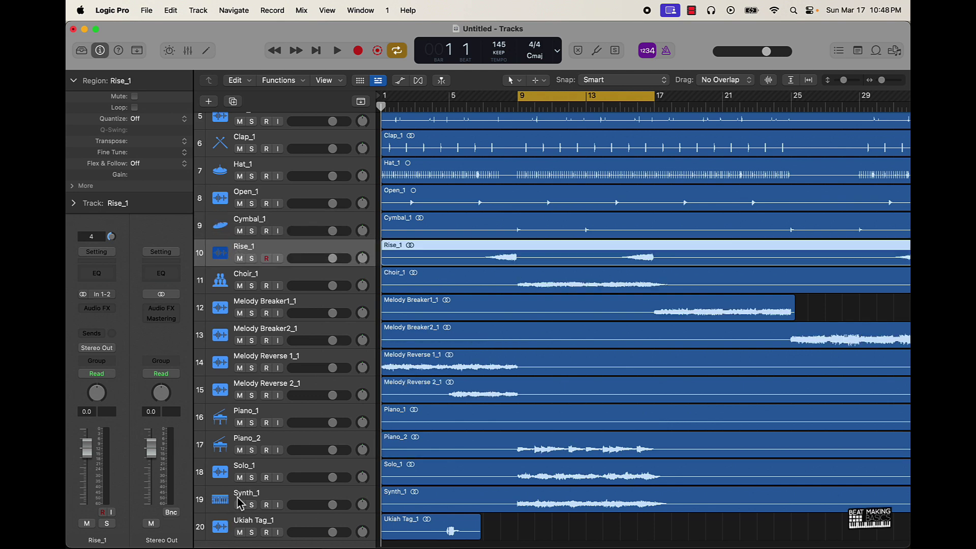
pyautogui.scroll(5, 294, 432)
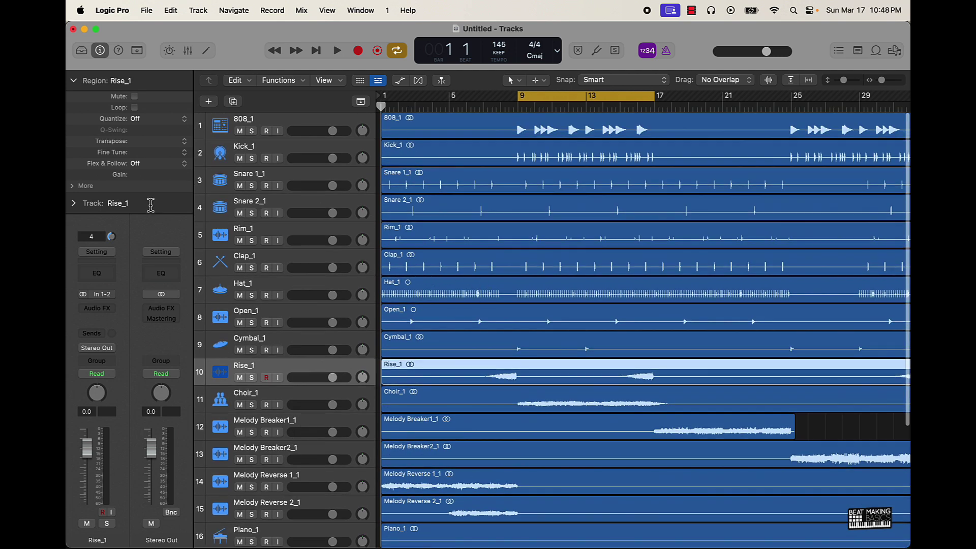
pyautogui.moveTo(209, 158); pyautogui.dragTo(233, 133)
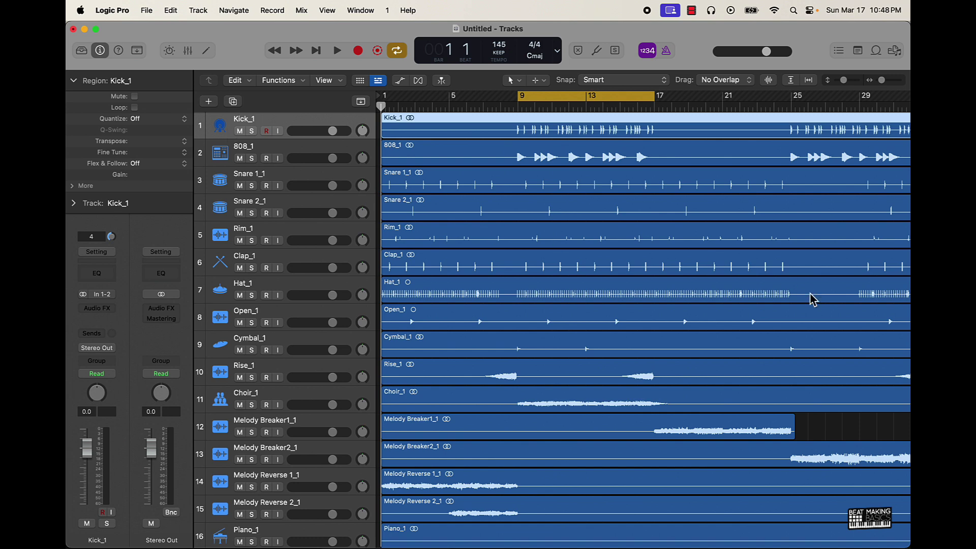
# Step: Open the mixer, select all the track channels and pull their volume faders down to -∞
pyautogui.click(824, 437)
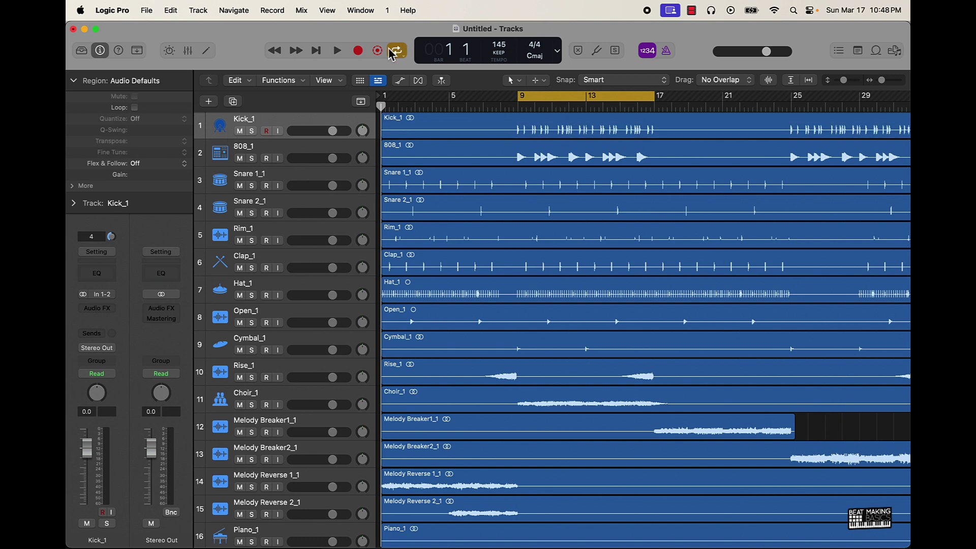
pyautogui.click(193, 53)
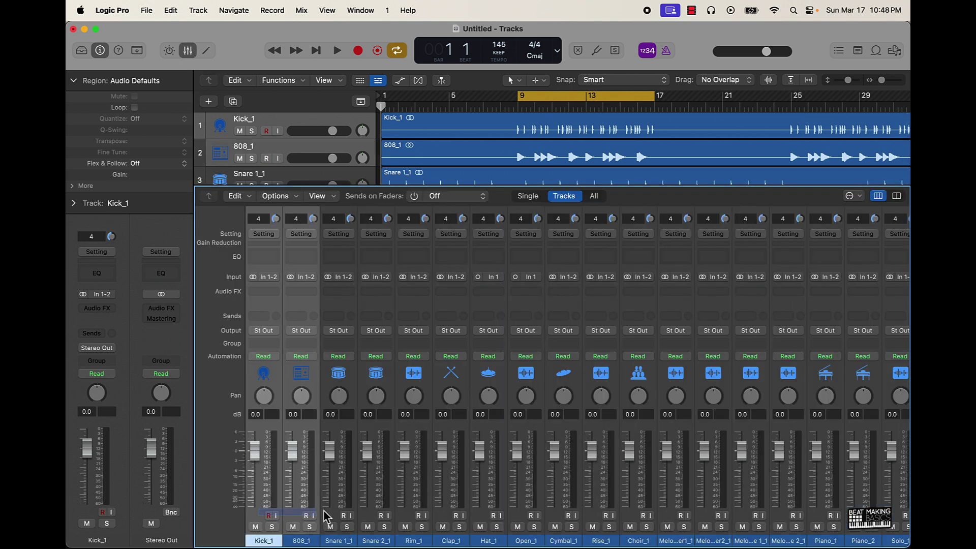
pyautogui.hscroll(5, 559, 523)
pyautogui.click(798, 521)
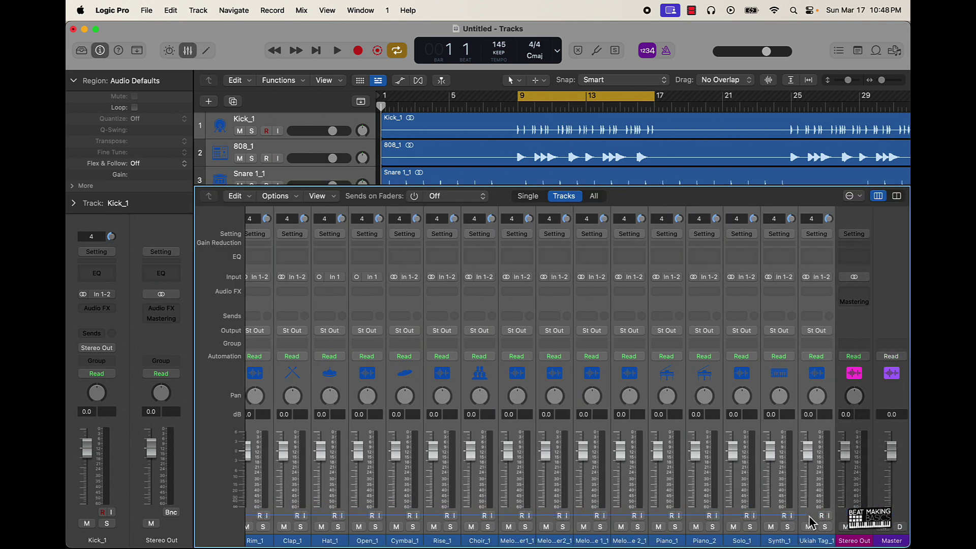
pyautogui.press('super+a')
pyautogui.moveTo(808, 448); pyautogui.dragTo(808, 502)
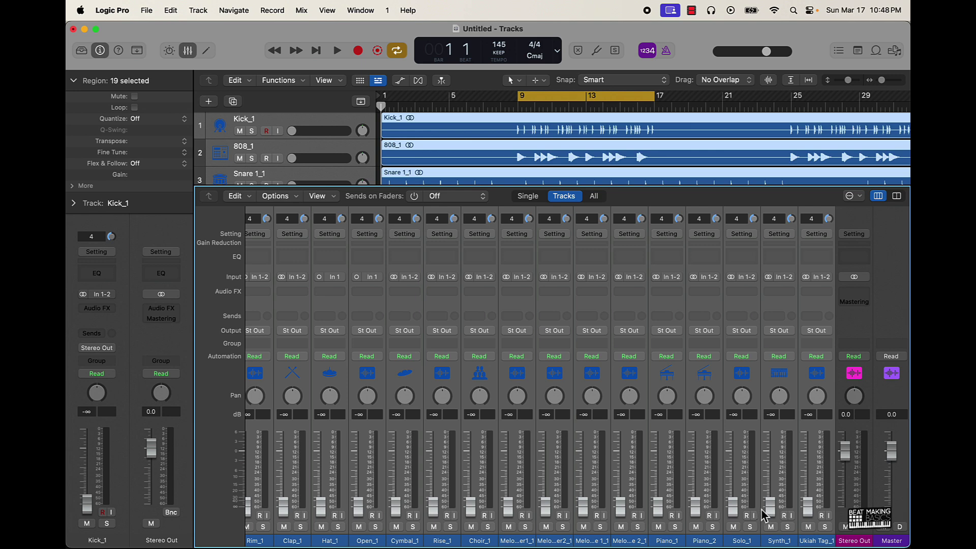
# Step: Reset the Kick_1 volume fader to 0.0 dB and play the cycled section to check its level
pyautogui.hscroll(-5, 527, 480)
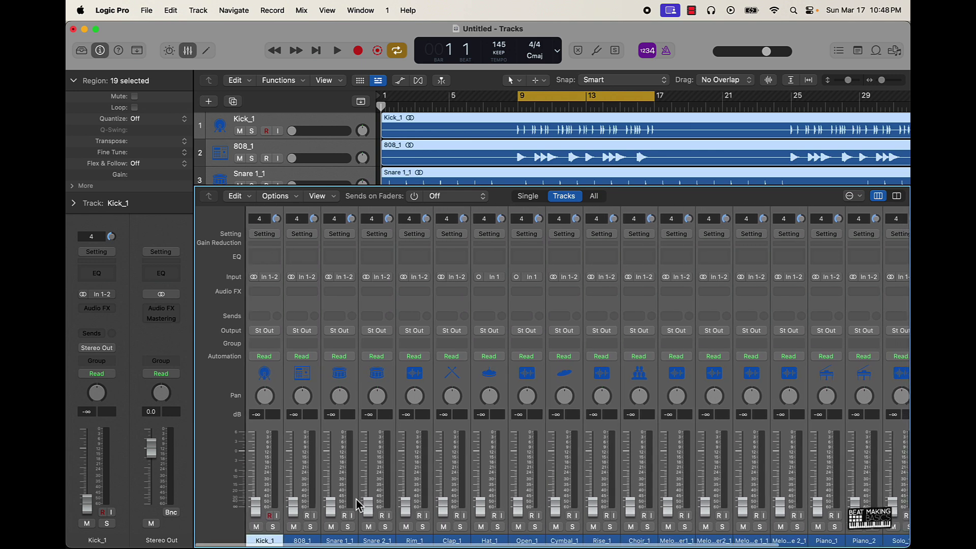
pyautogui.click(269, 439)
pyautogui.keyDown('alt'); pyautogui.click(259, 508); pyautogui.keyUp('alt')
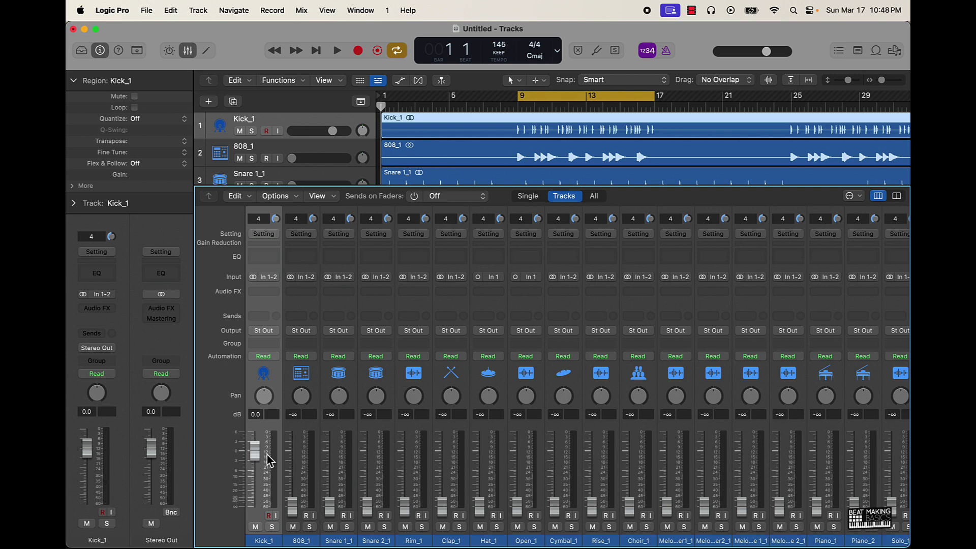
pyautogui.press('space')
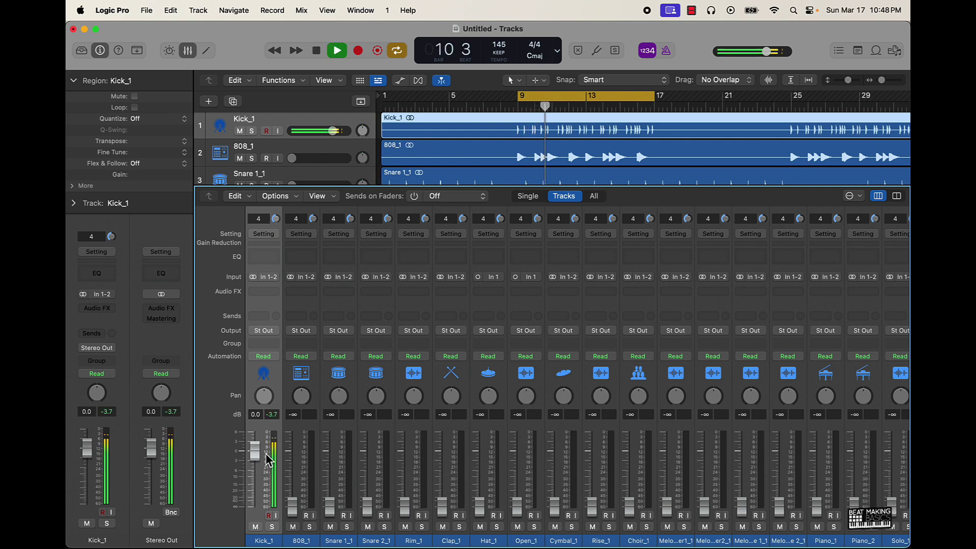
pyautogui.press('space')
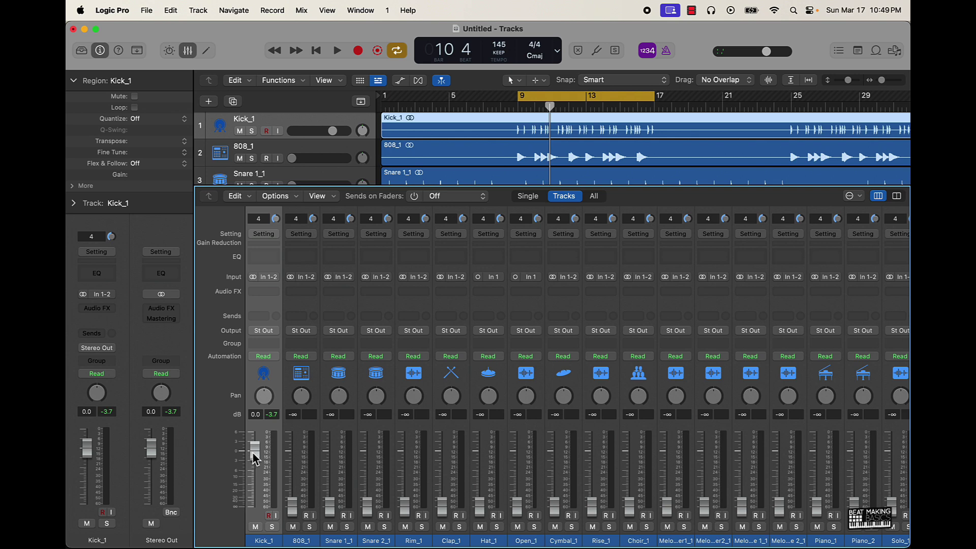
# Step: Raise the Piano_2 volume fader to -16.8 dB while playing the section against the kick
pyautogui.hscroll(5, 510, 461)
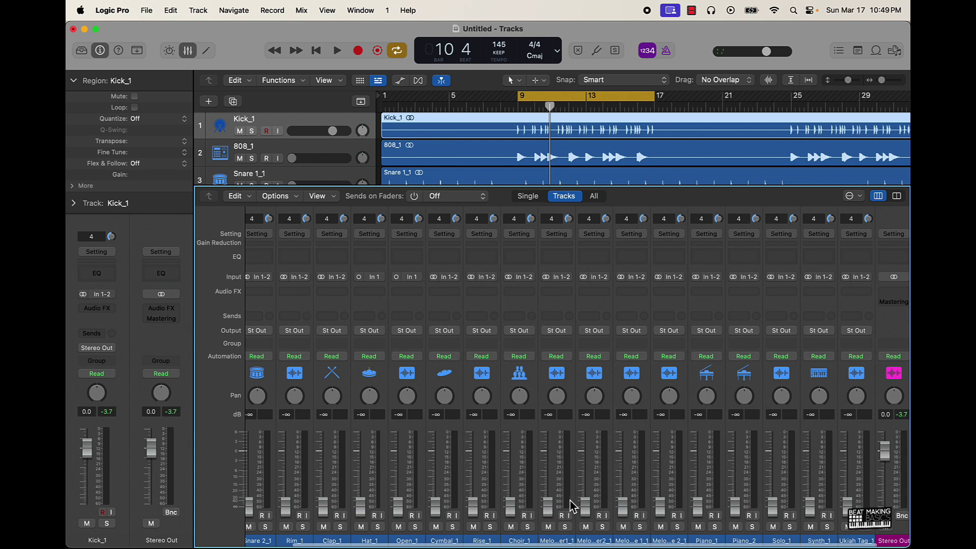
pyautogui.press('space')
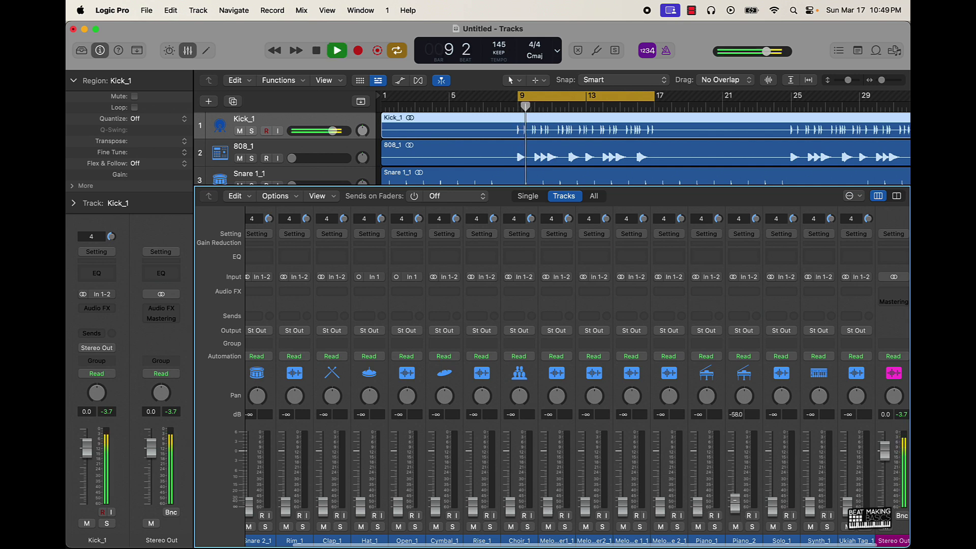
pyautogui.moveTo(735, 505); pyautogui.dragTo(735, 480)
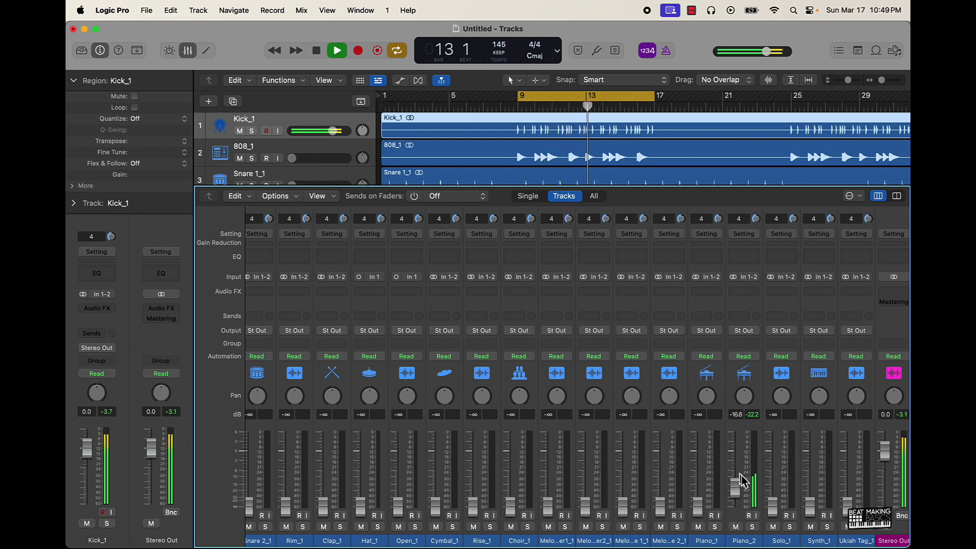
pyautogui.press('space')
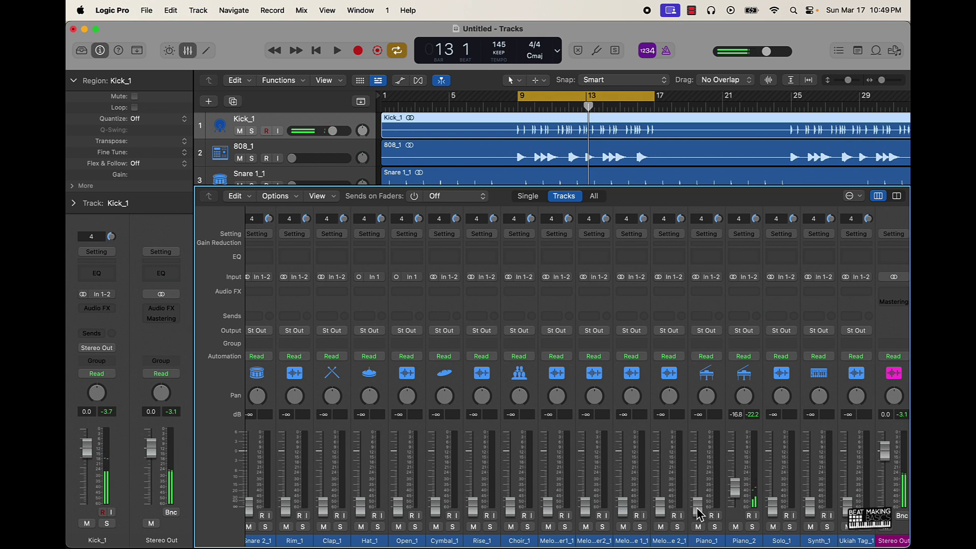
# Step: With playback running, set the volume faders of Piano_1 to -16.0 dB, Solo_1 to -20.5 dB and Synth_1 to -25.0 dB
pyautogui.press('space')
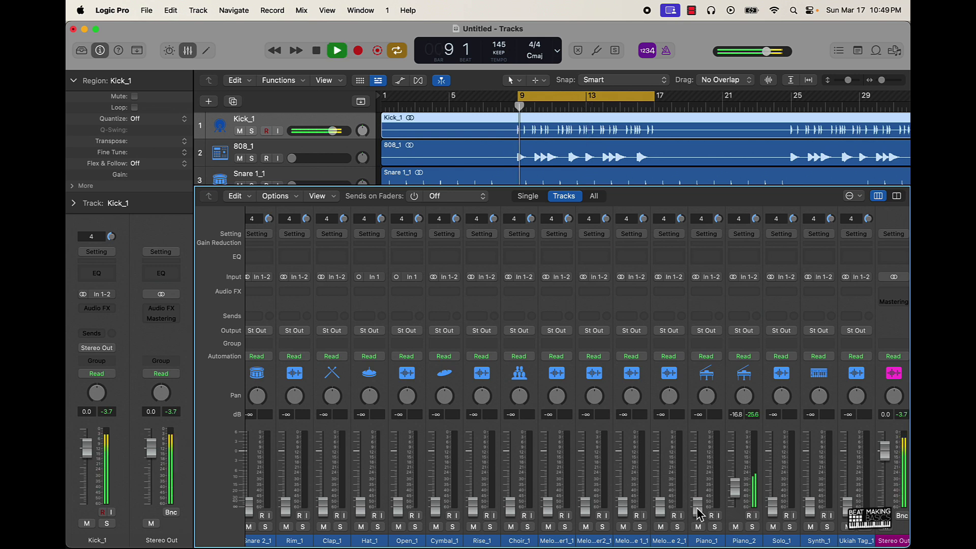
pyautogui.moveTo(696, 508); pyautogui.dragTo(698, 486)
pyautogui.moveTo(777, 501); pyautogui.dragTo(810, 490)
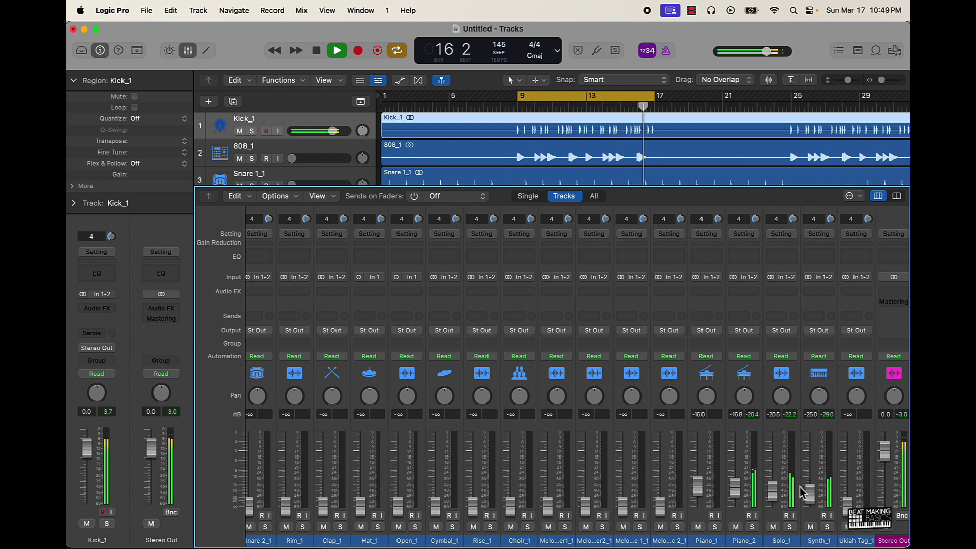
# Step: Set the volumes of Melody Reverse 2_1, Melody Reverse 1_1, Melody Breaker2_1, Melody Breaker1_1 and Choir_1 to -15.0, -16.2, -16.6, -18.5 and -22.5 dB
pyautogui.moveTo(660, 506); pyautogui.dragTo(660, 491)
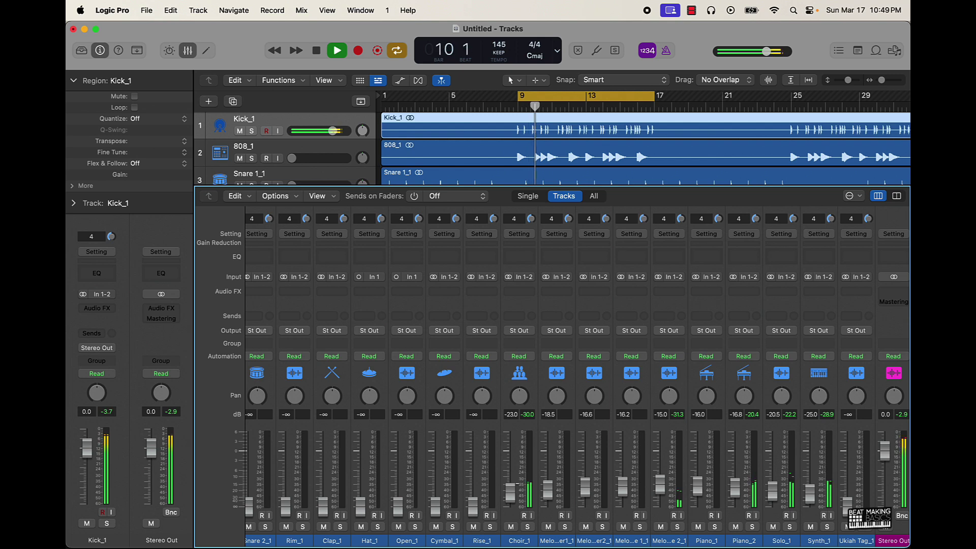
pyautogui.hscroll(-5, 510, 501)
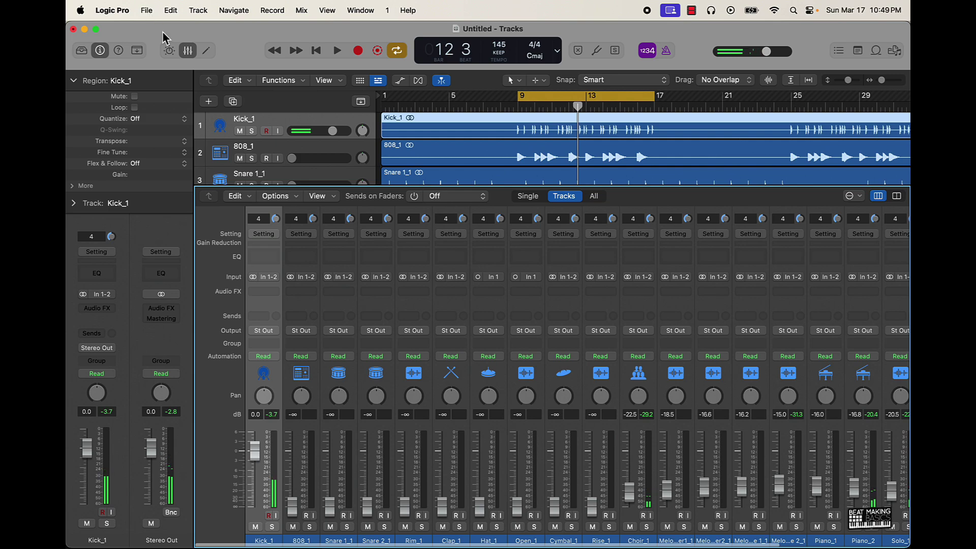
# Step: Close the mixer and raise the 808_1 track volume to about -5 dB during playback
pyautogui.click(188, 50)
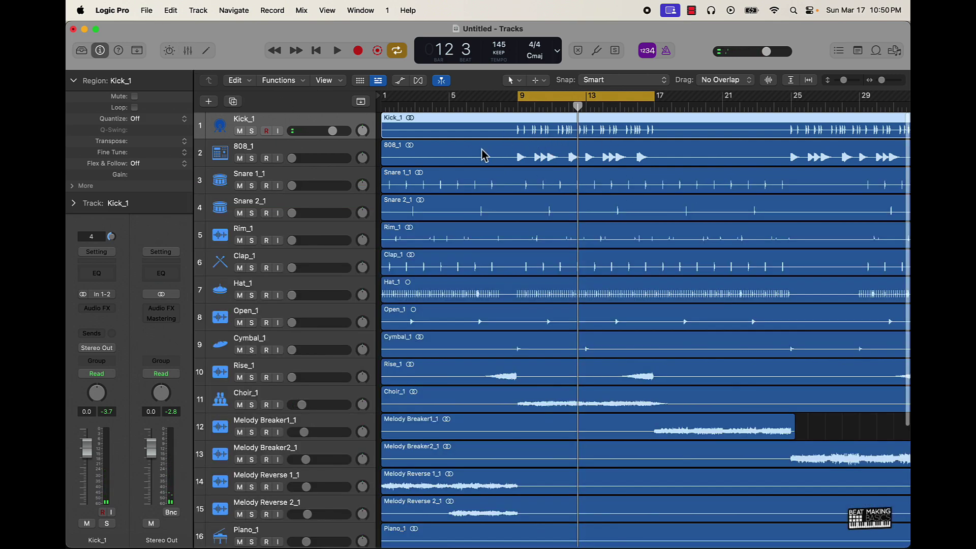
pyautogui.scroll(-6, 535, 280)
pyautogui.scroll(3, 536, 279)
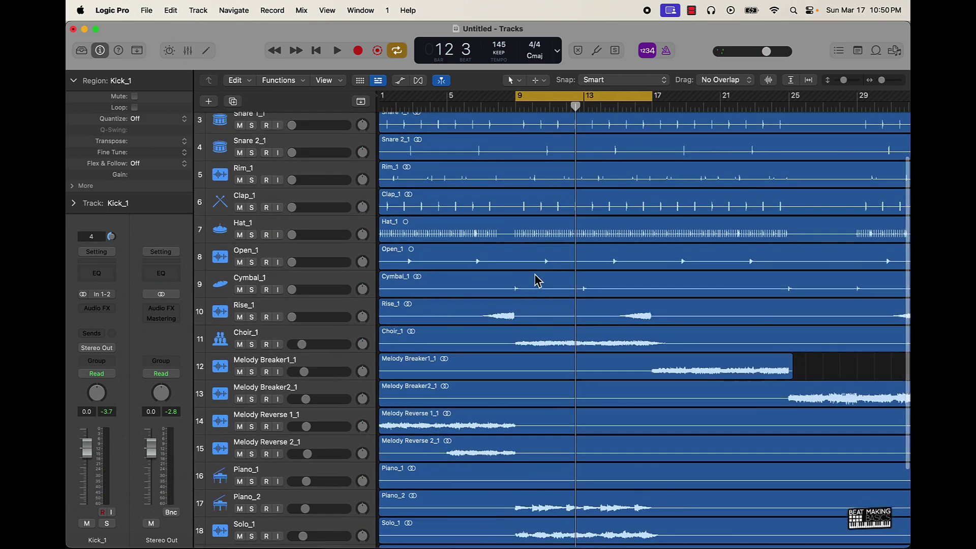
pyautogui.scroll(1, 537, 280)
pyautogui.scroll(2, 535, 279)
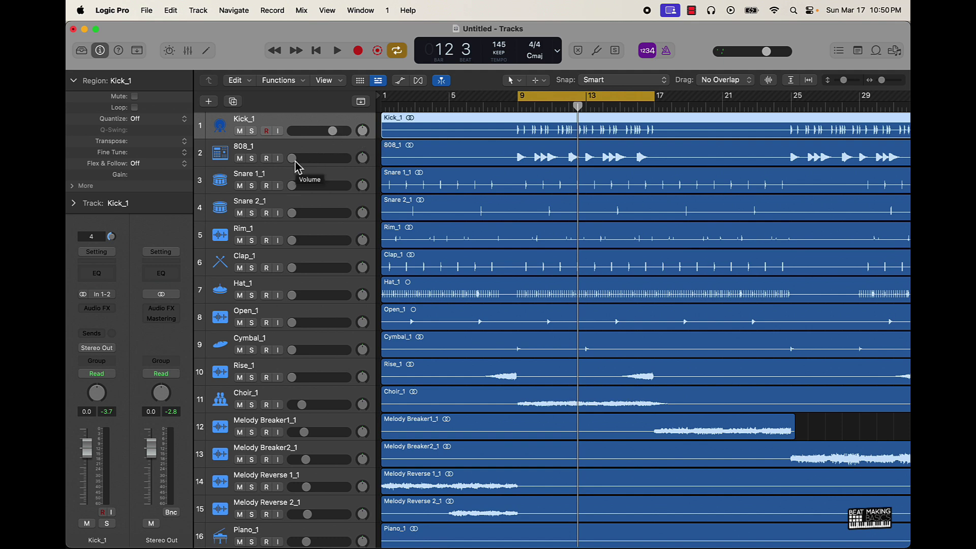
pyautogui.press('space')
pyautogui.moveTo(292, 158); pyautogui.dragTo(319, 158)
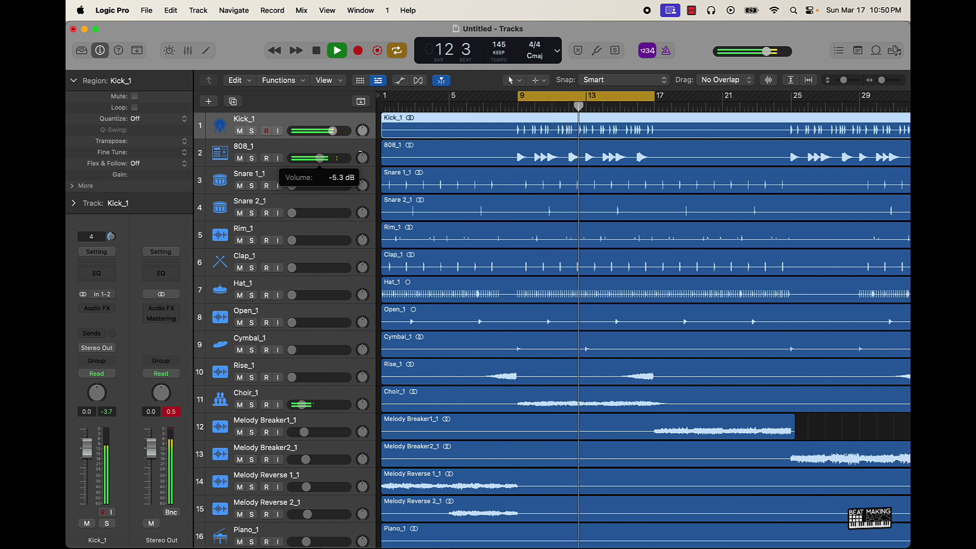
pyautogui.moveTo(319, 158); pyautogui.dragTo(320, 158)
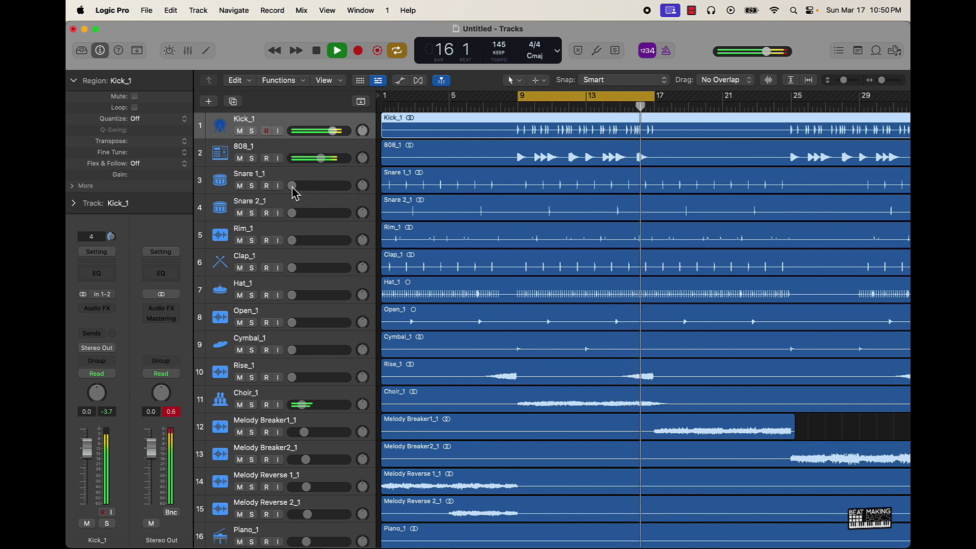
# Step: Raise the volumes of Snare 1_1, Snare 2_1, Rim_1, Clap_1 and Hat_1 by ear and set Open_1 to about -13.0 dB
pyautogui.moveTo(292, 186); pyautogui.dragTo(322, 185)
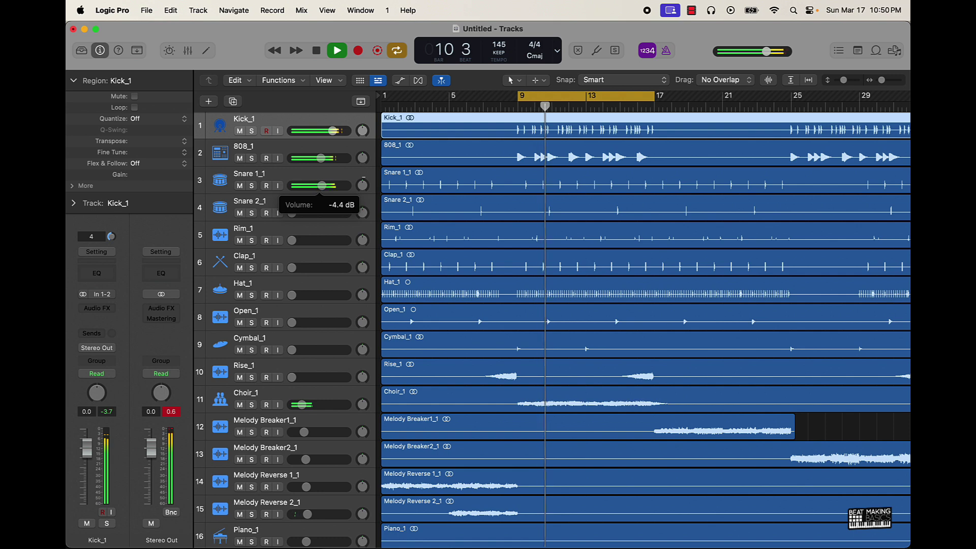
pyautogui.moveTo(322, 185); pyautogui.dragTo(325, 186)
pyautogui.moveTo(293, 213); pyautogui.dragTo(309, 323)
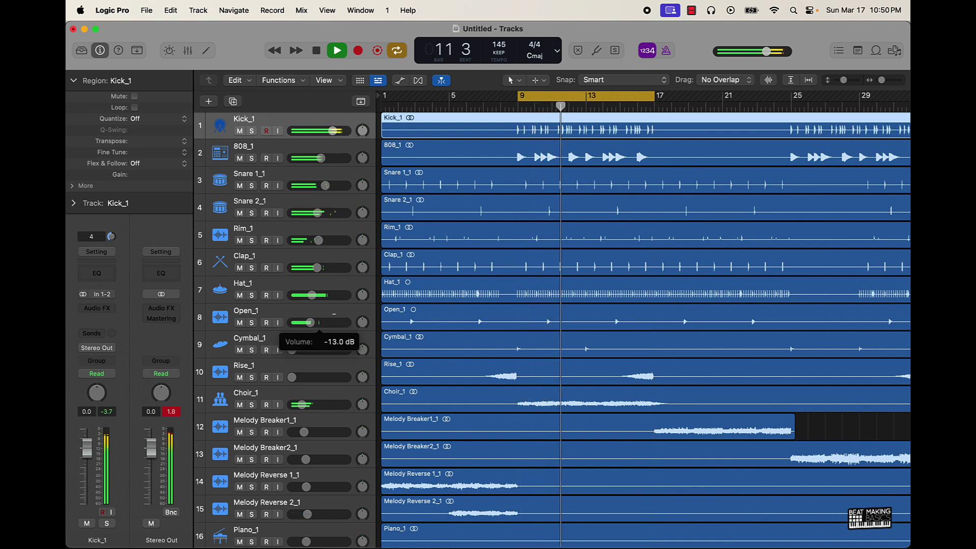
# Step: Raise the Cymbal_1 and Rise_1 track volumes by ear while the section plays, and stop playback
pyautogui.hscroll(1, 333, 320)
pyautogui.moveTo(291, 350); pyautogui.dragTo(305, 378)
pyautogui.scroll(-5, 512, 409)
pyautogui.scroll(-1, 512, 409)
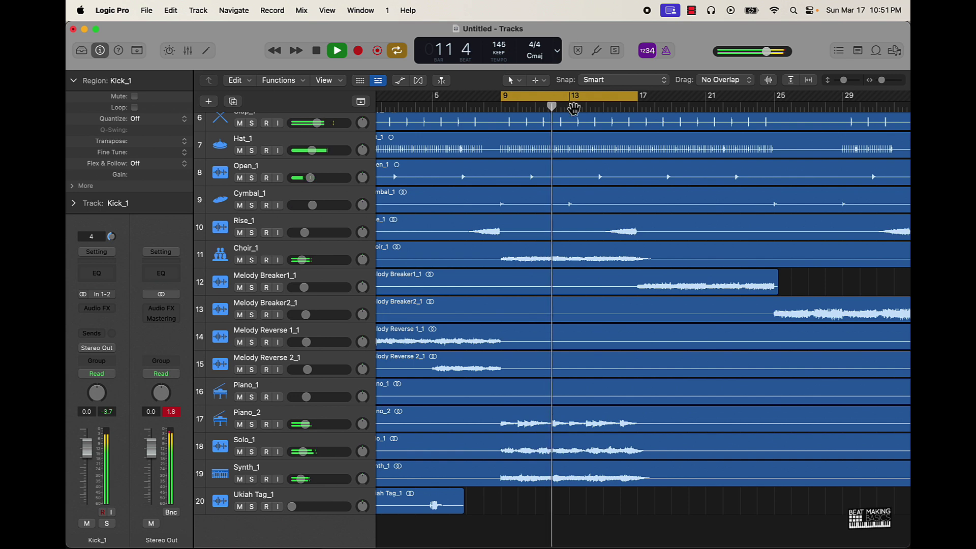
pyautogui.scroll(-2, 571, 106)
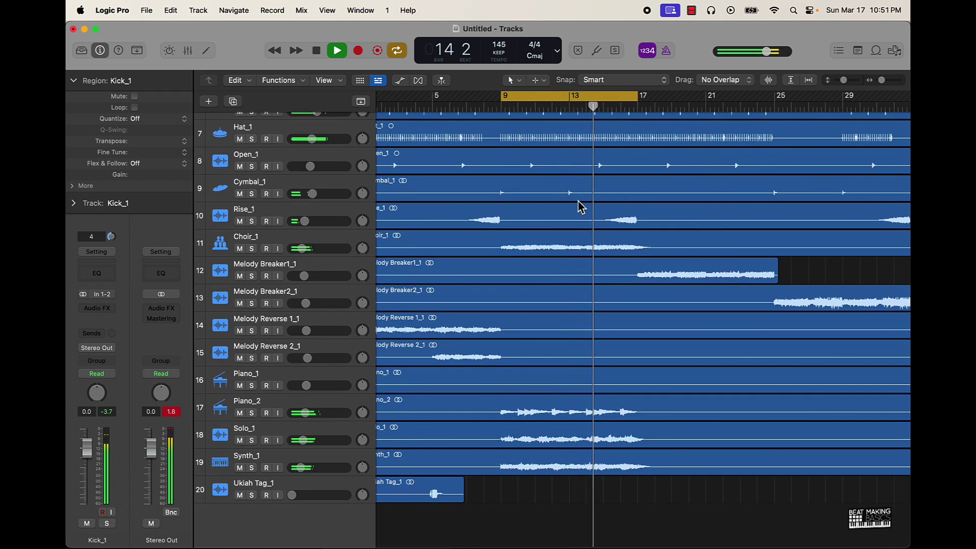
pyautogui.press('space')
# Step: Move the cycle range to bars 17 to 25 and nudge the Melody Breaker1_1 volume up slightly during playback
pyautogui.scroll(3, 488, 290)
pyautogui.scroll(5, 487, 289)
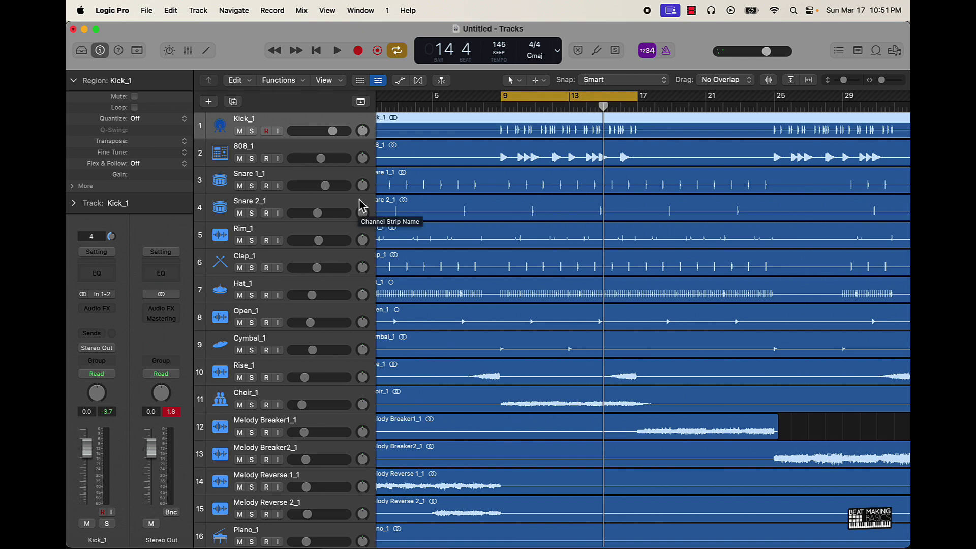
pyautogui.scroll(-5, 379, 429)
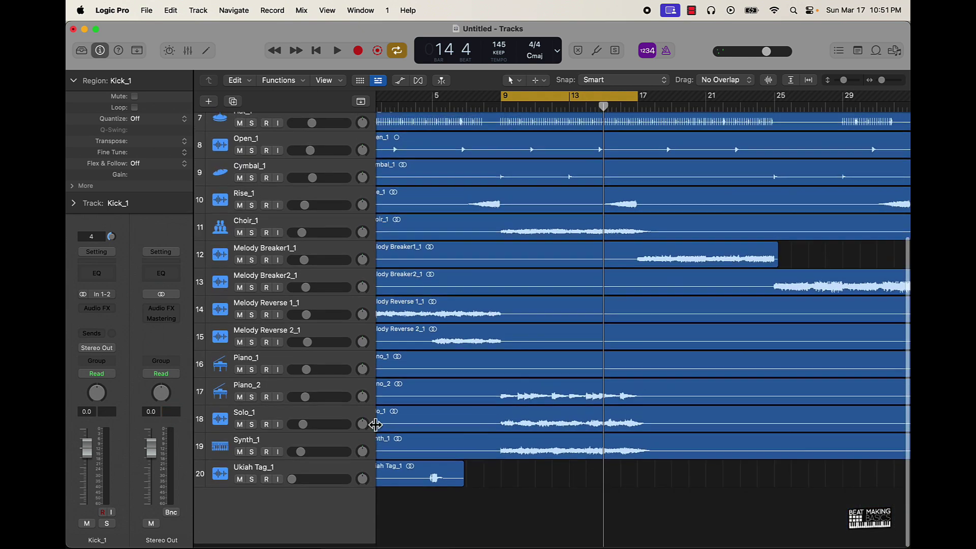
pyautogui.hscroll(10, 589, 203)
pyautogui.scroll(4, 579, 202)
pyautogui.scroll(1, 578, 202)
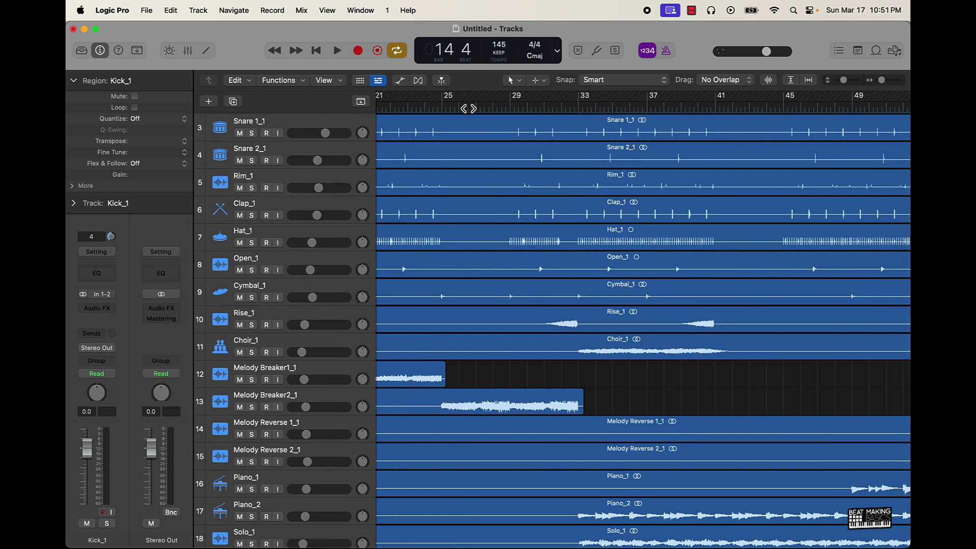
pyautogui.hscroll(-7, 469, 109)
pyautogui.moveTo(491, 104); pyautogui.dragTo(619, 102)
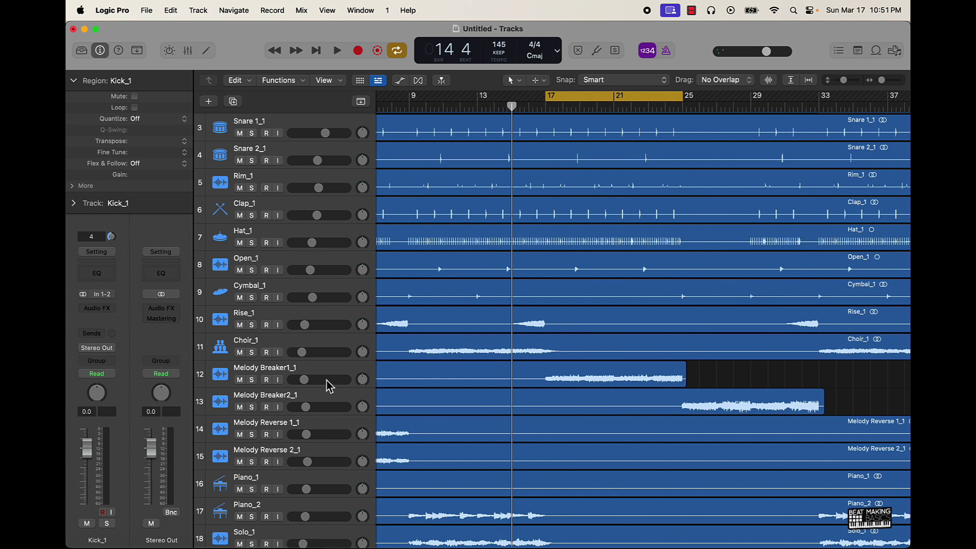
pyautogui.press('space')
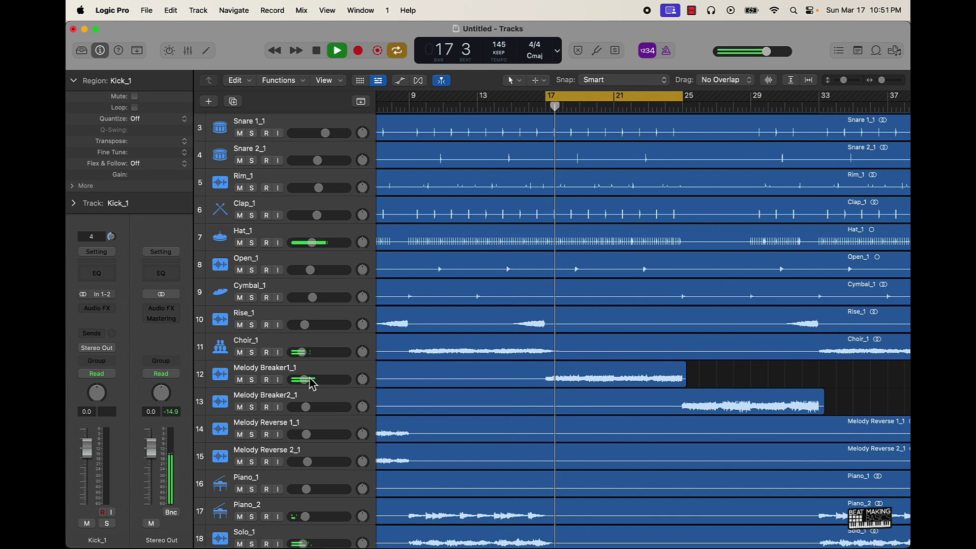
pyautogui.moveTo(305, 381)
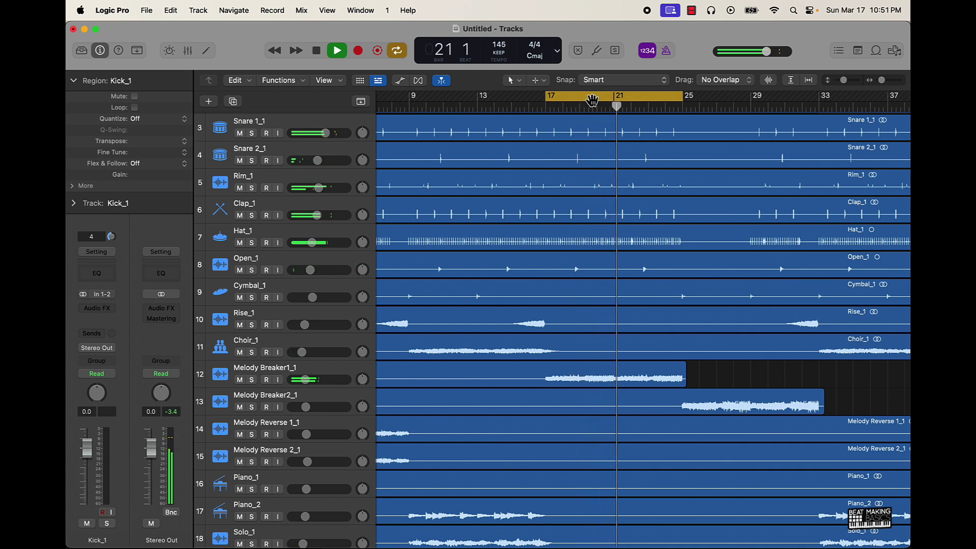
# Step: Turn cycle mode off and set the Melody Breaker2_1 volume to -16.4 dB as its section plays
pyautogui.press('c')
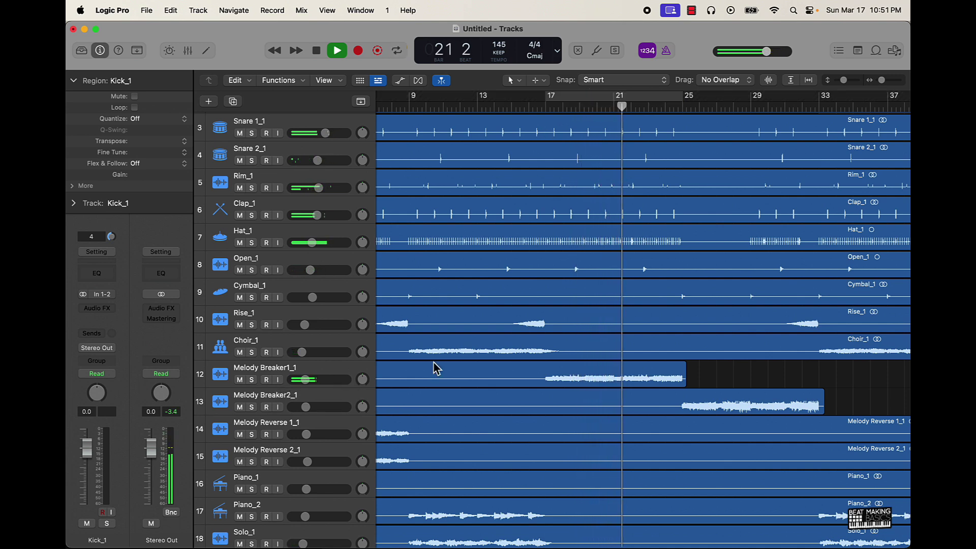
pyautogui.click(308, 409)
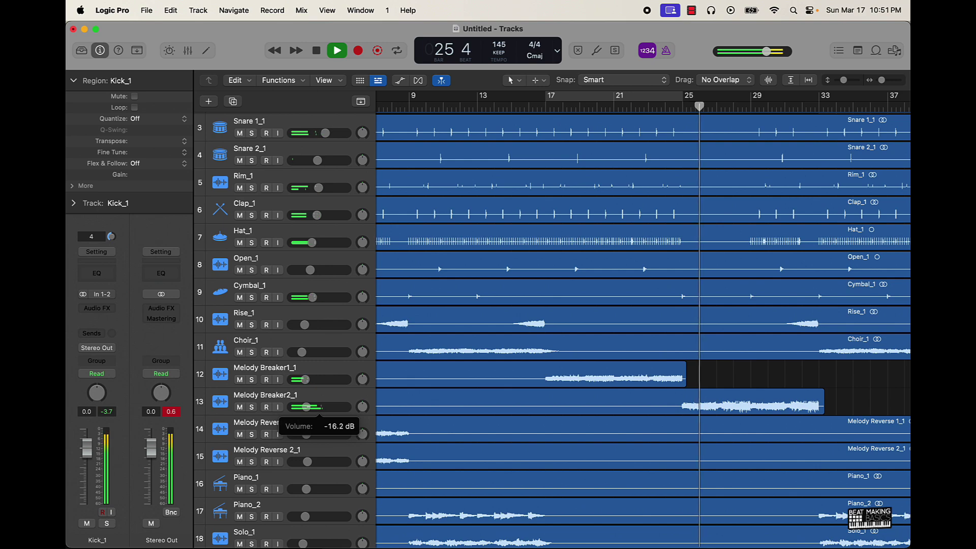
pyautogui.moveTo(306, 407); pyautogui.dragTo(306, 407)
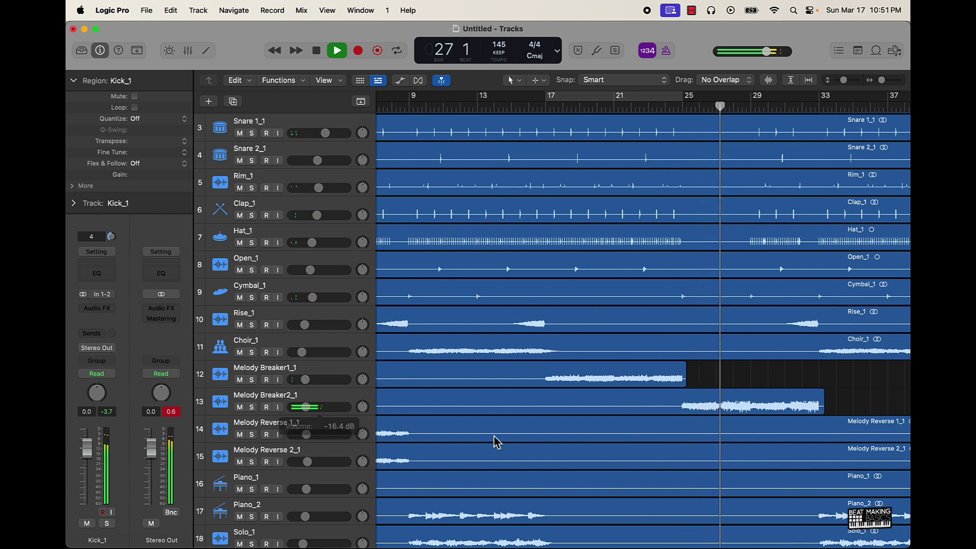
pyautogui.scroll(-5, 497, 442)
pyautogui.hscroll(10, 534, 447)
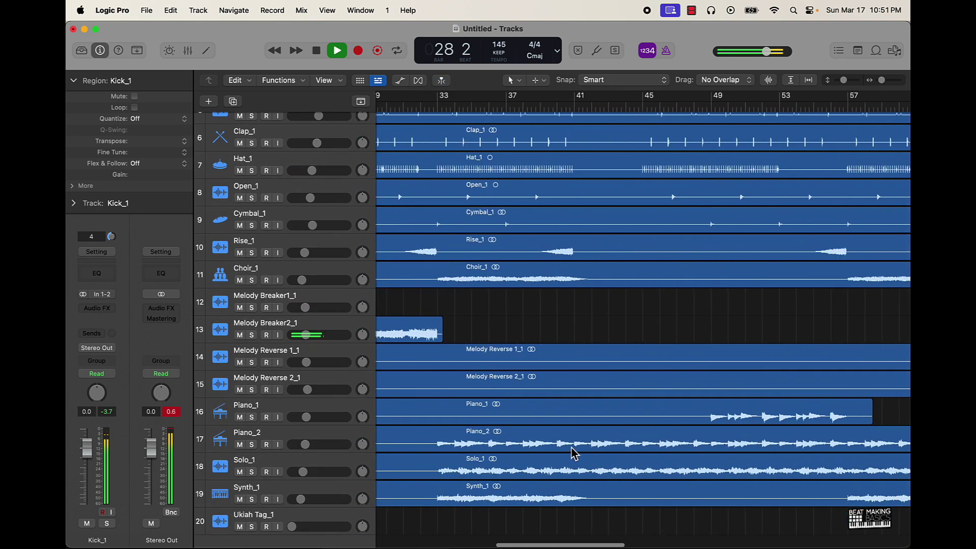
# Step: Raise the Synth_1 track volume to -15.2 dB as its section plays
pyautogui.scroll(5, 533, 429)
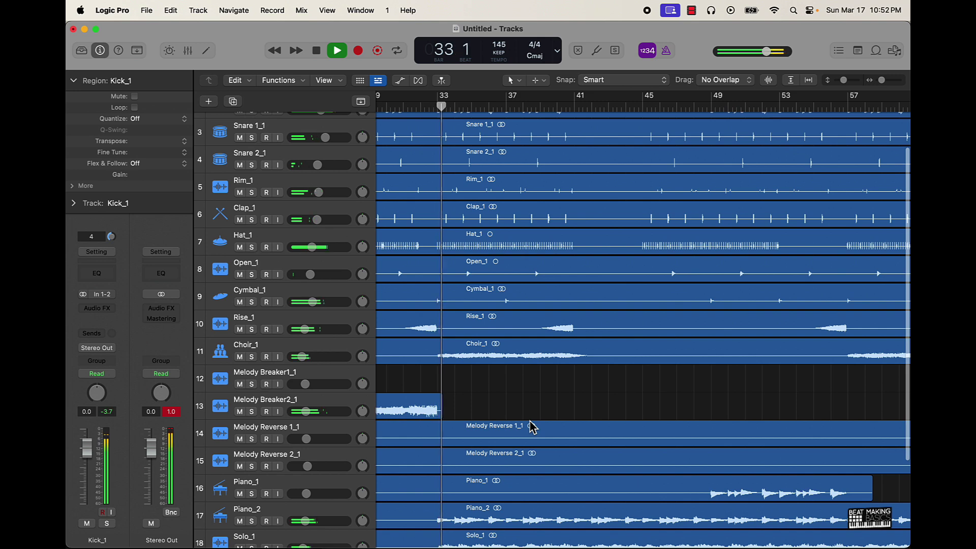
pyautogui.scroll(-3, 523, 425)
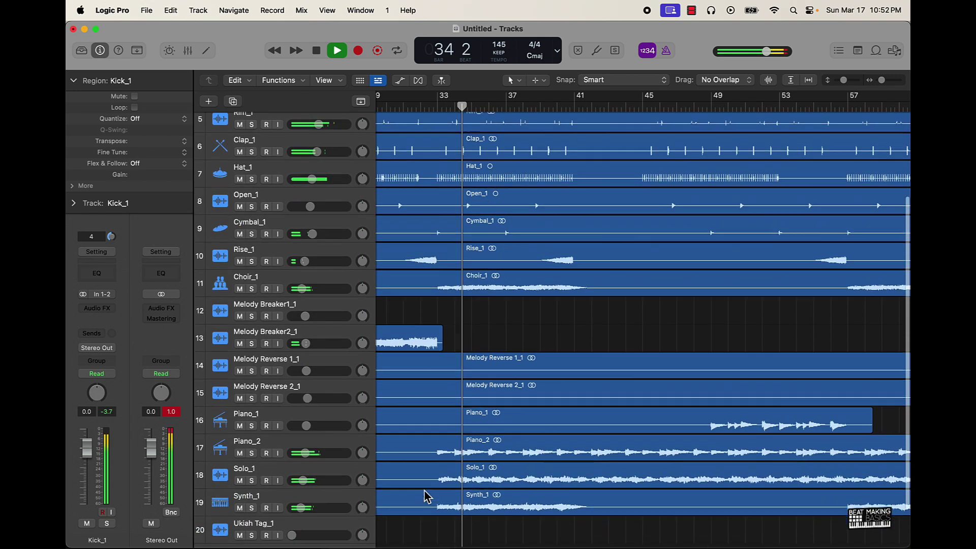
pyautogui.moveTo(301, 496); pyautogui.dragTo(307, 496)
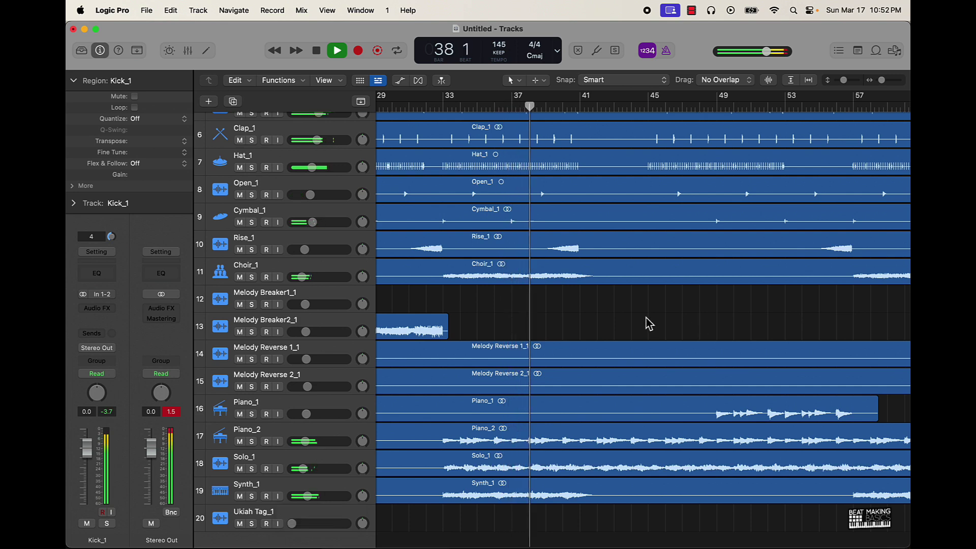
# Step: Set the Piano_2 volume to -12.0 dB and the Piano_1 volume to -13.0 dB during playback of their parts
pyautogui.hscroll(4, 635, 323)
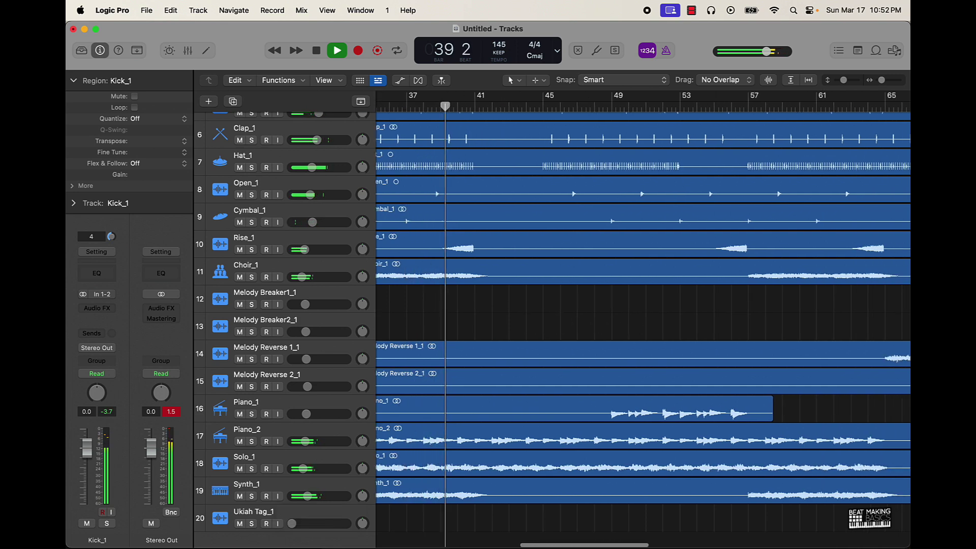
pyautogui.scroll(5, 643, 322)
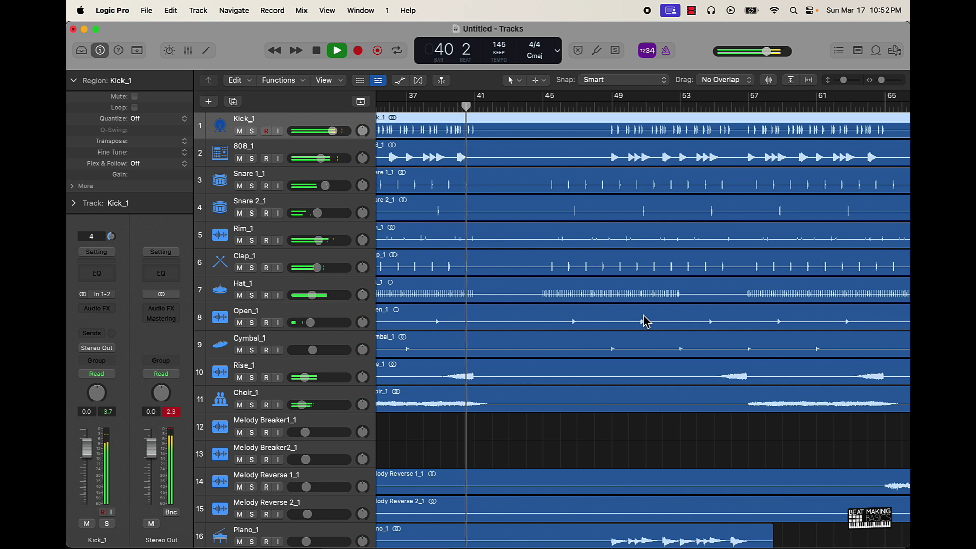
pyautogui.scroll(-5, 643, 321)
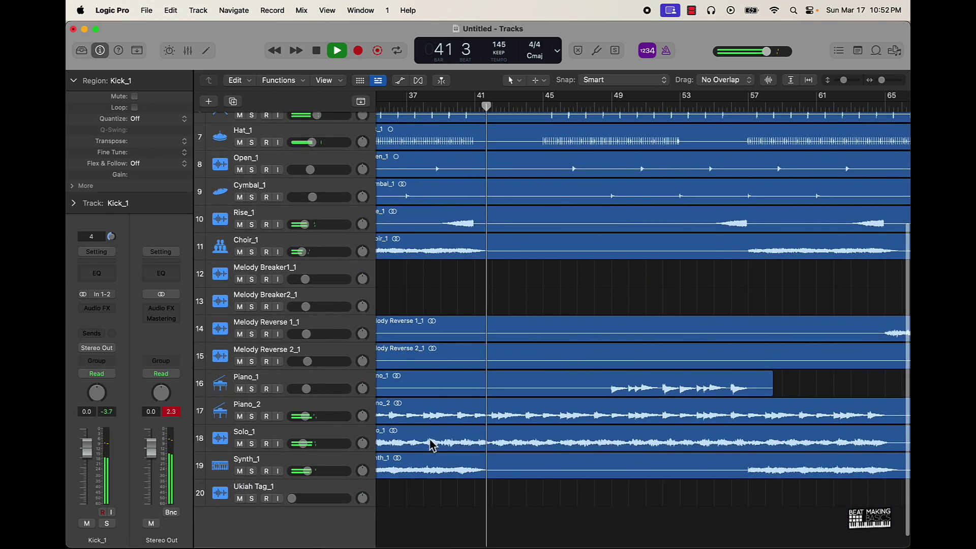
pyautogui.moveTo(317, 417); pyautogui.dragTo(322, 420)
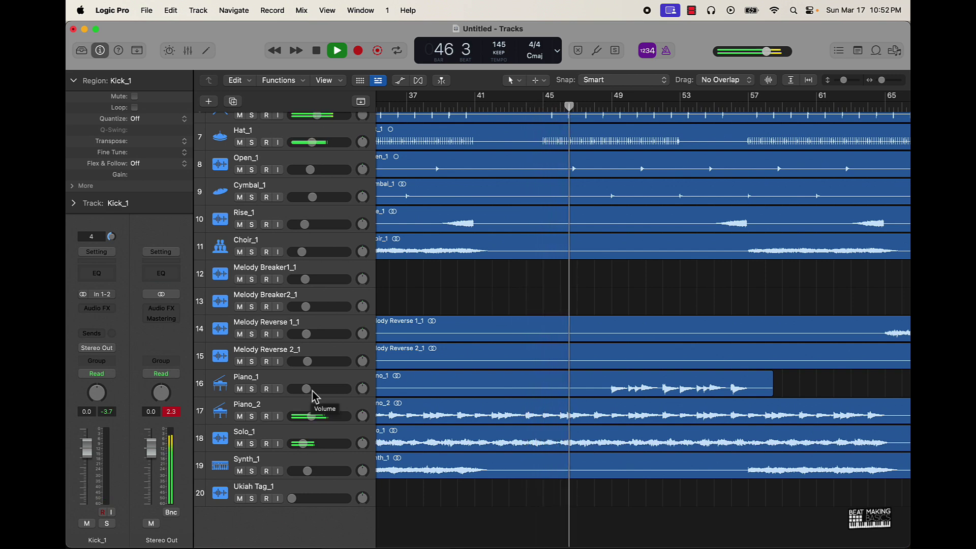
pyautogui.hscroll(-15, 493, 379)
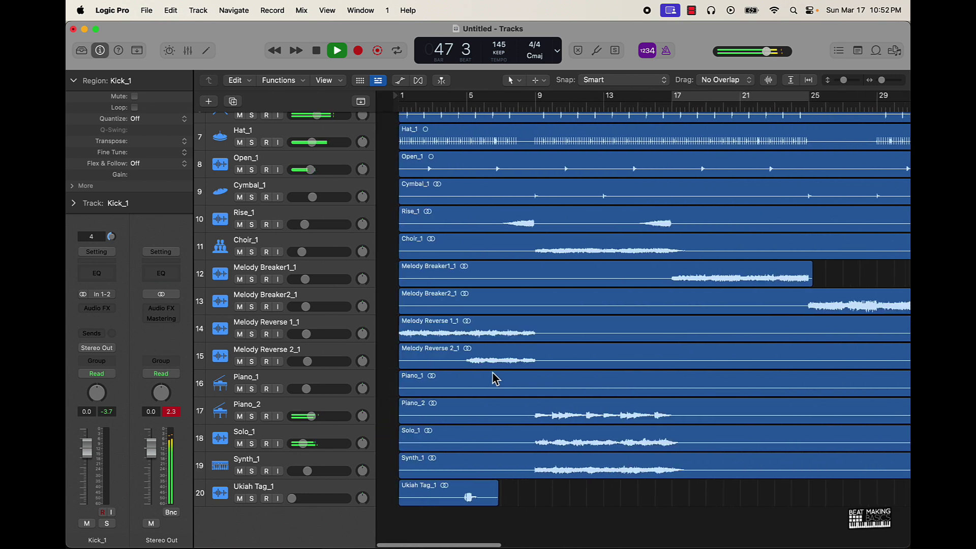
pyautogui.hscroll(15, 492, 379)
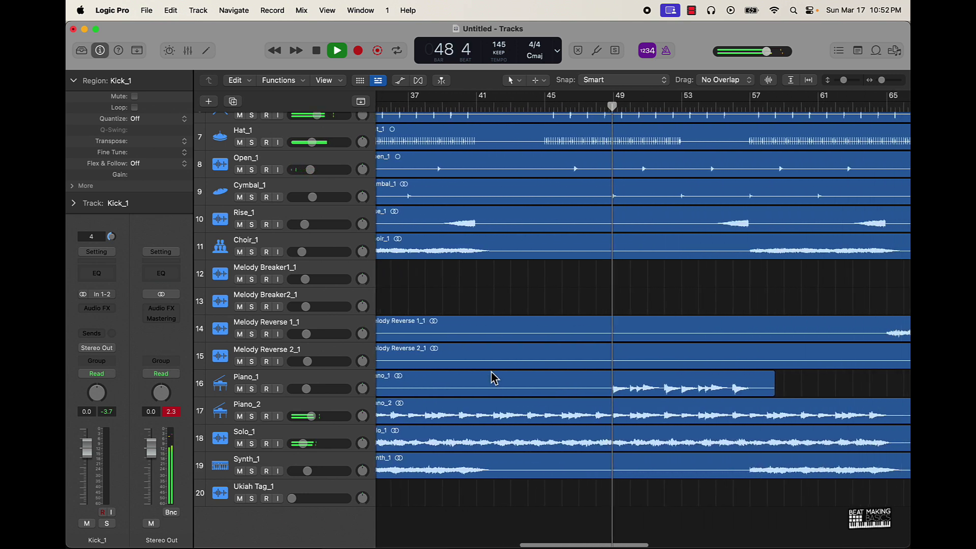
pyautogui.moveTo(307, 389); pyautogui.dragTo(311, 389)
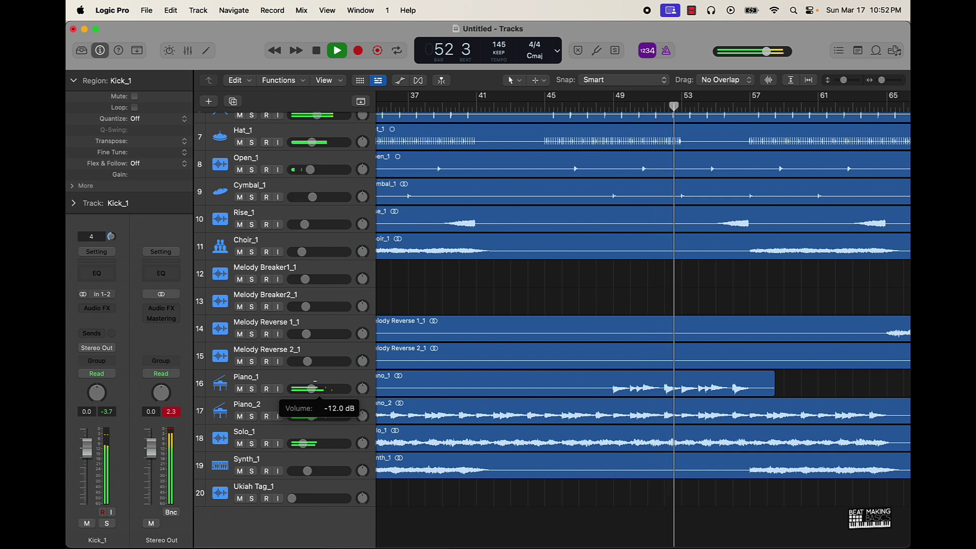
# Step: Set Melody Reverse 1_1 to -12.0 dB and Melody Reverse 2_1 to -16.0 dB as they play, and clear the region selection
pyautogui.hscroll(10, 629, 300)
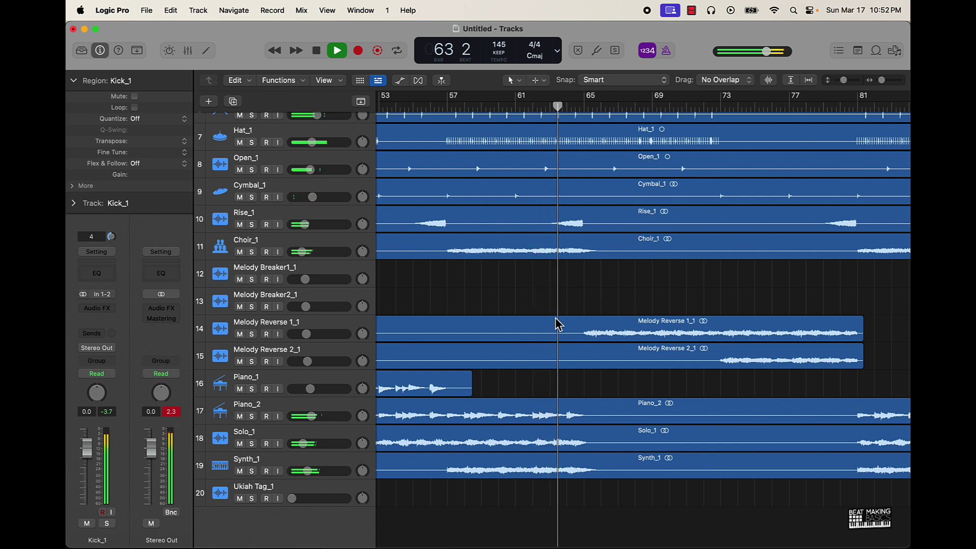
pyautogui.hscroll(5, 559, 324)
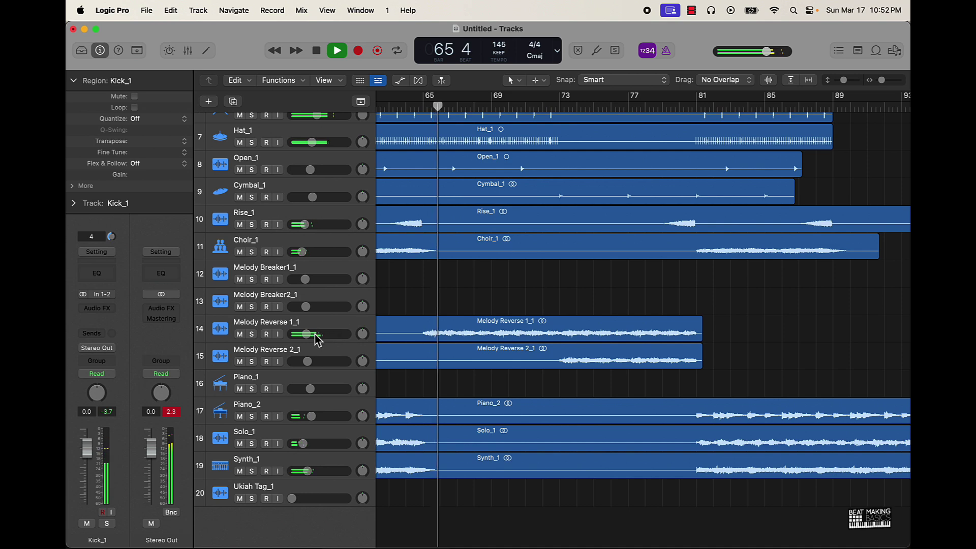
pyautogui.moveTo(318, 336); pyautogui.dragTo(311, 334)
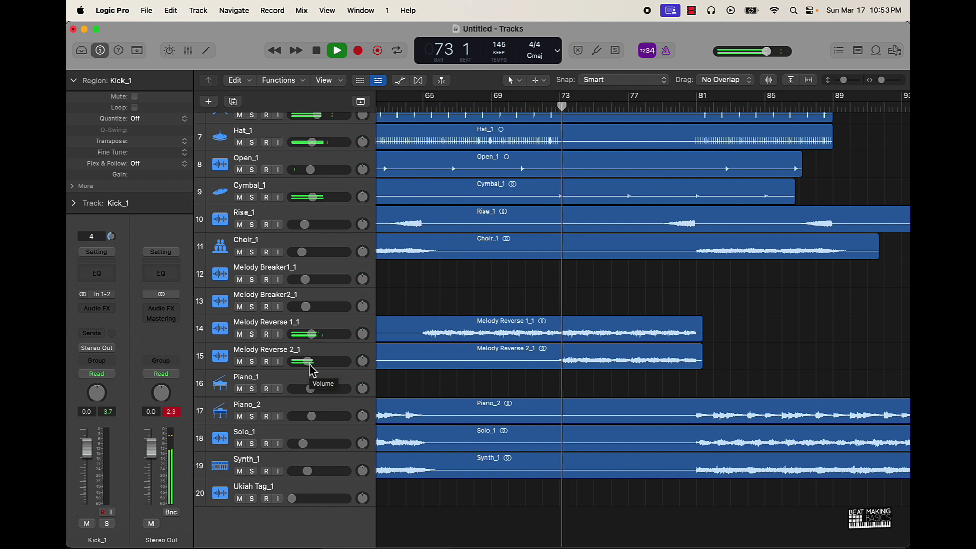
pyautogui.moveTo(307, 362); pyautogui.dragTo(307, 364)
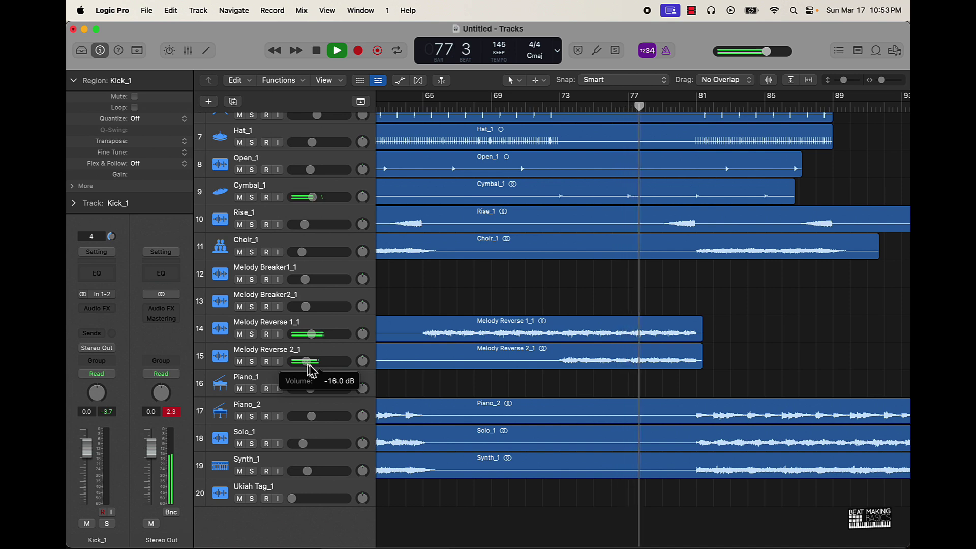
pyautogui.click(457, 293)
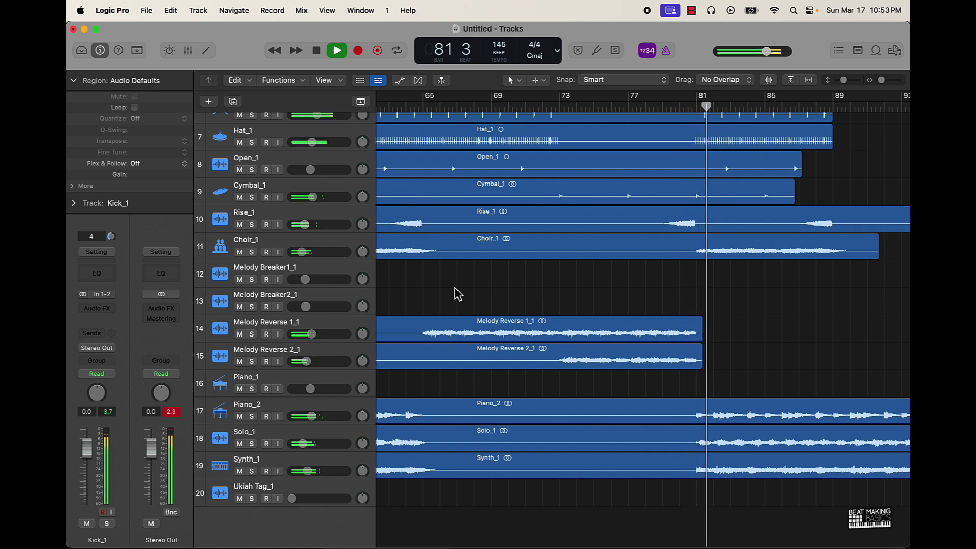
# Step: Set the Choir_1 volume to -19.5 dB and shorten the project so it ends at bar 98, beat 3
pyautogui.moveTo(320, 253)
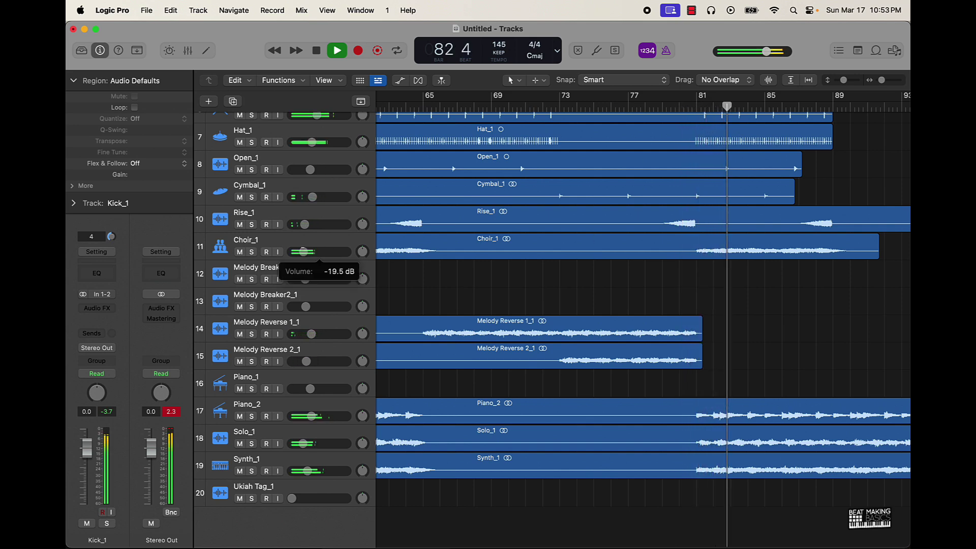
pyautogui.hscroll(15, 561, 300)
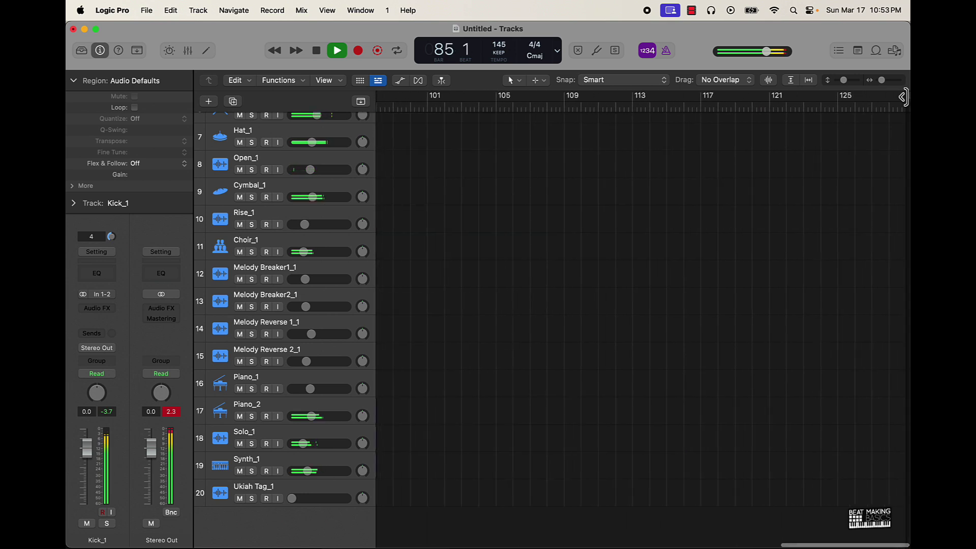
pyautogui.hscroll(-12, 421, 205)
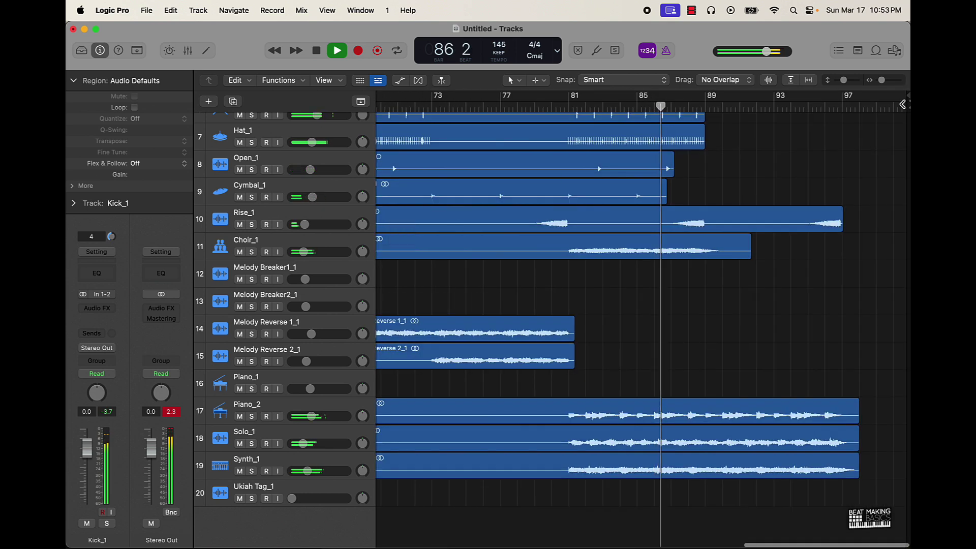
pyautogui.hscroll(-2, 878, 102)
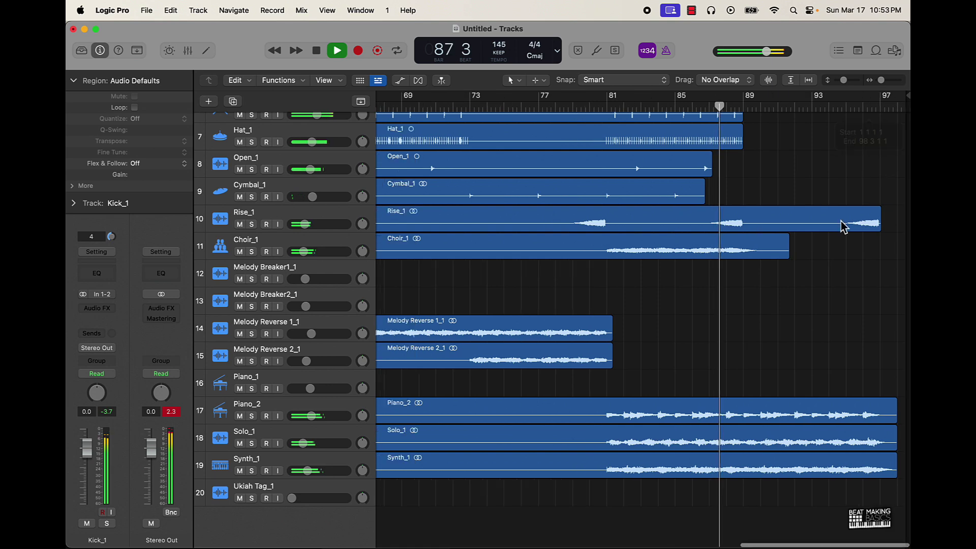
pyautogui.scroll(5, 856, 287)
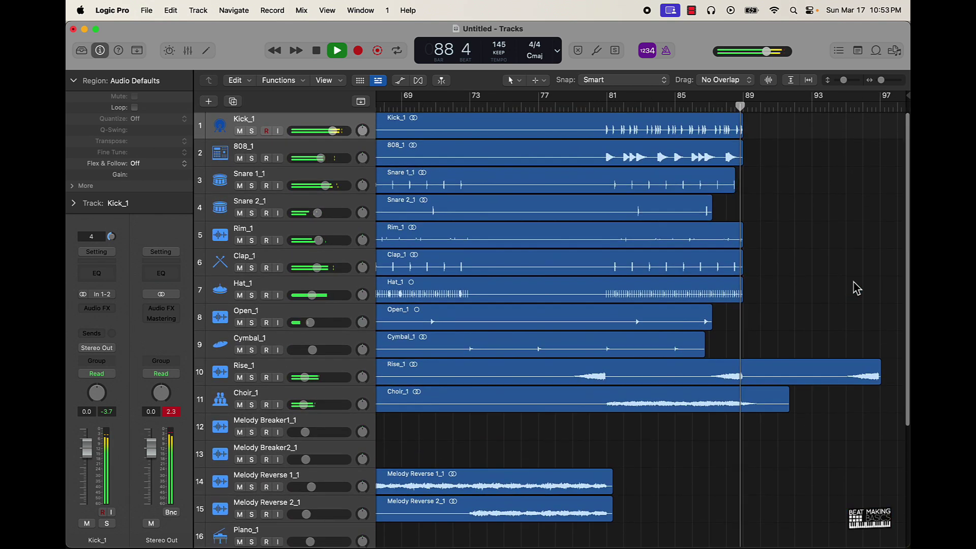
pyautogui.scroll(-5, 856, 287)
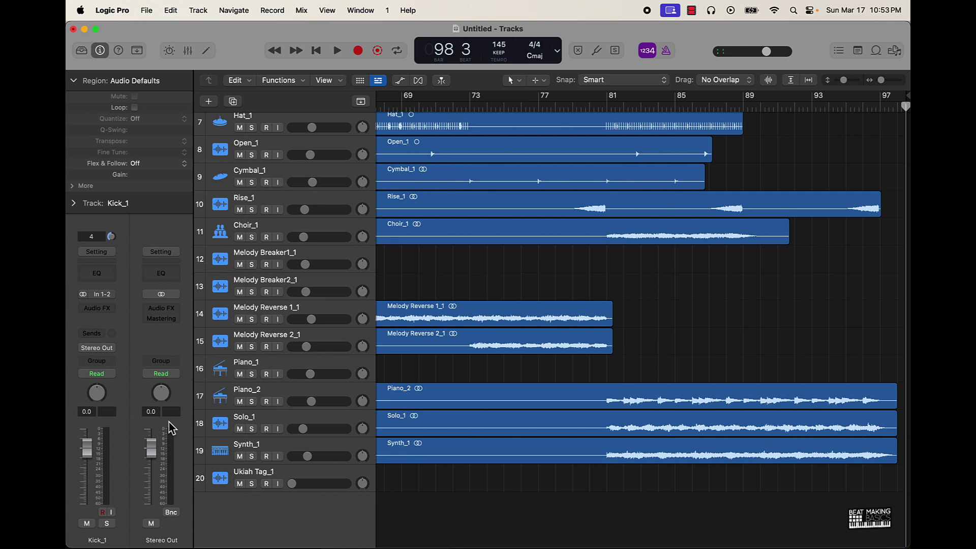
# Step: Show the mixer and route the outputs of all channels from Kick_1 through Rise_1 to Bus 1
pyautogui.click(191, 52)
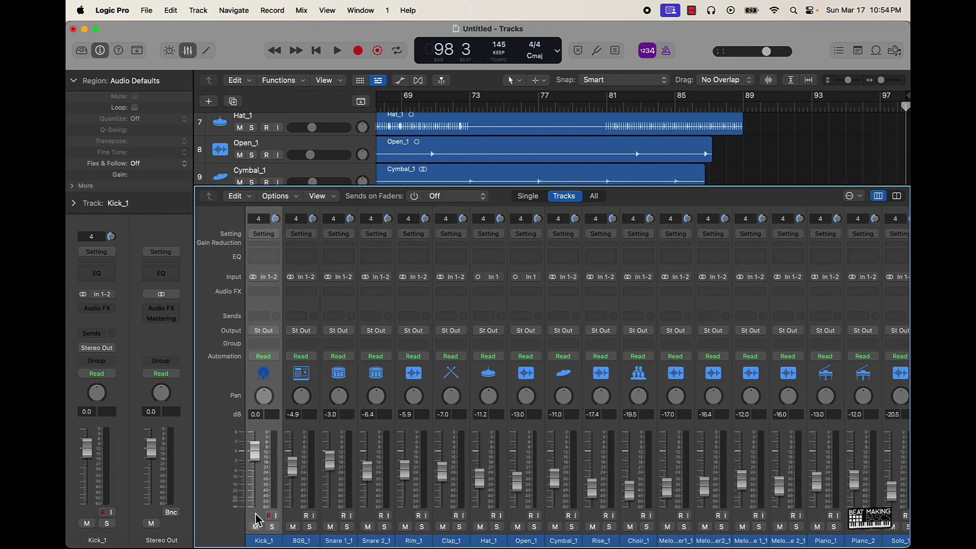
pyautogui.moveTo(255, 521); pyautogui.dragTo(610, 521)
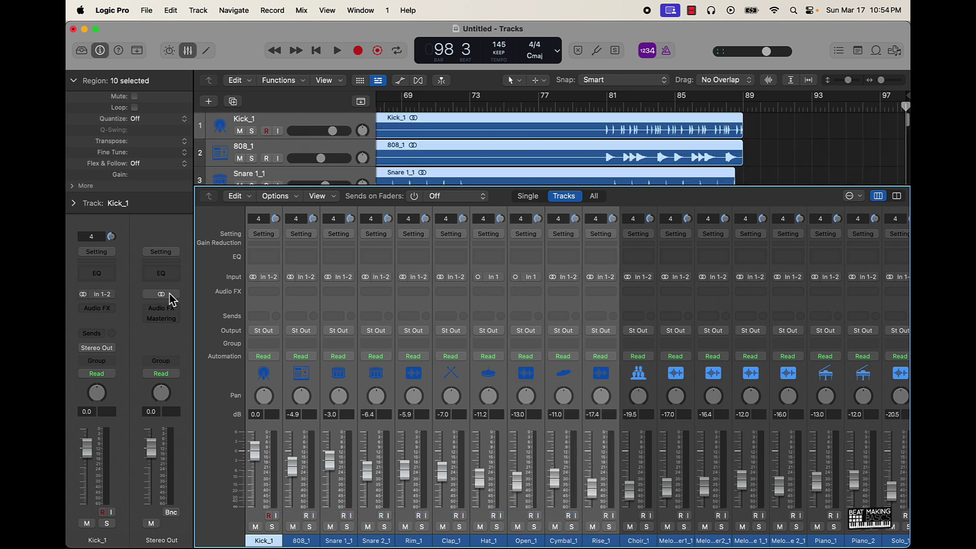
pyautogui.click(259, 331)
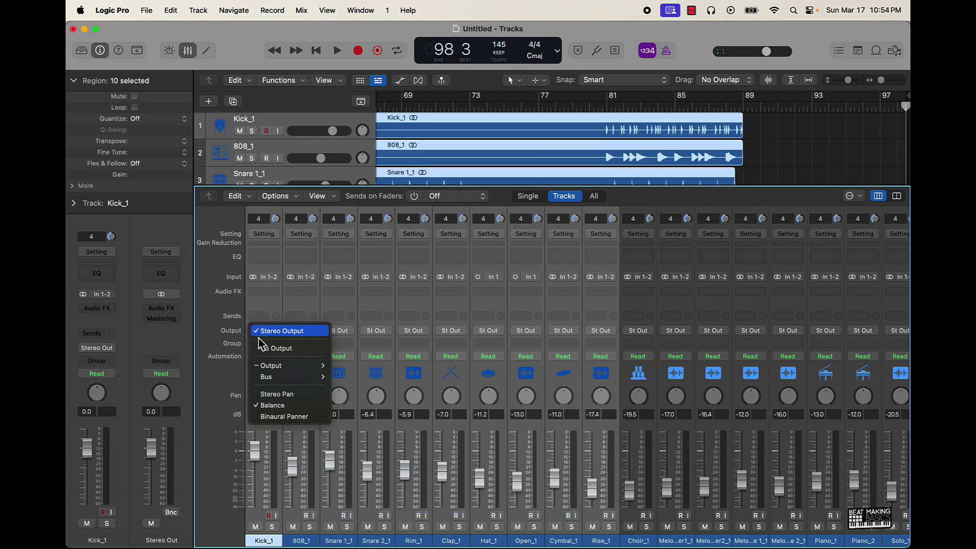
pyautogui.moveTo(282, 377)
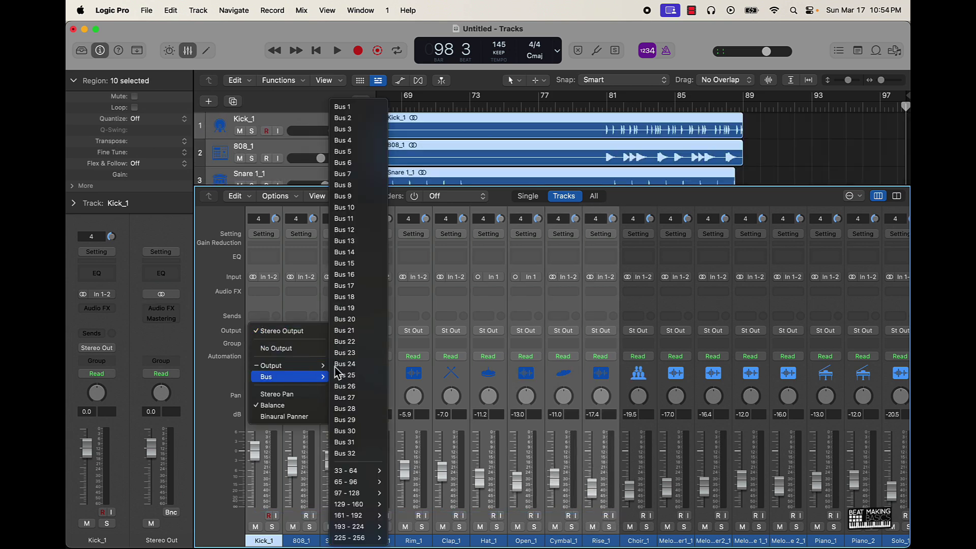
pyautogui.click(375, 115)
# Step: Route the outputs of all channels from Choir_1 through Synth_1 to Bus 2
pyautogui.click(639, 538)
pyautogui.hscroll(5, 640, 458)
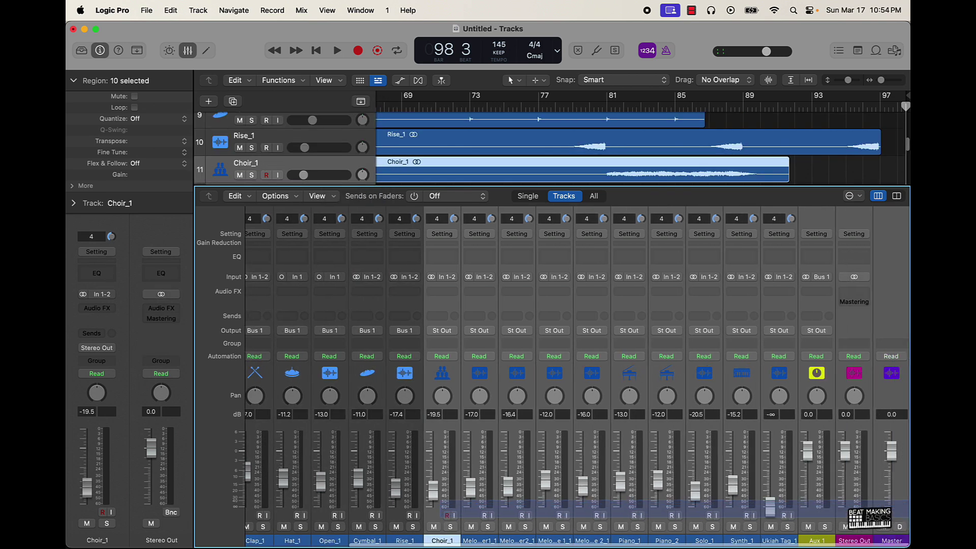
pyautogui.moveTo(825, 507); pyautogui.dragTo(751, 505)
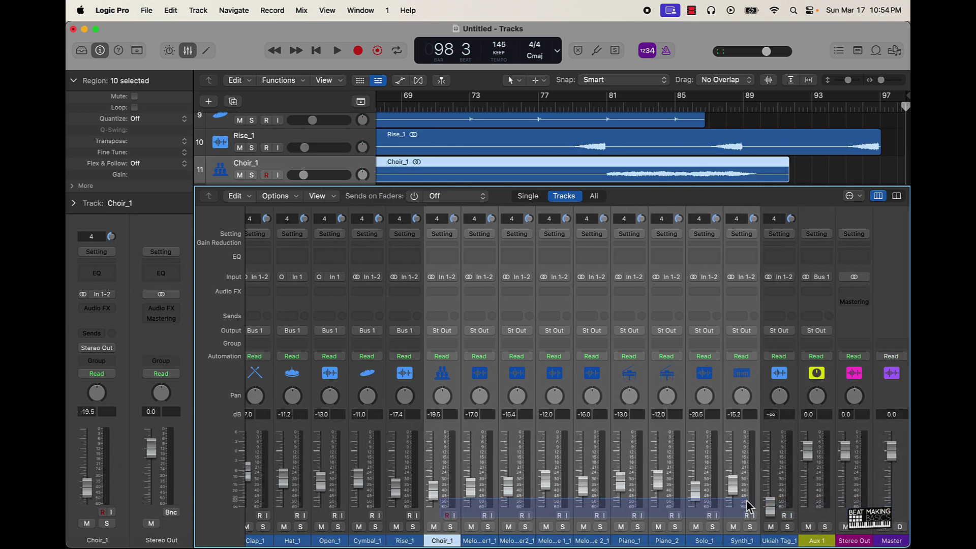
pyautogui.click(442, 331)
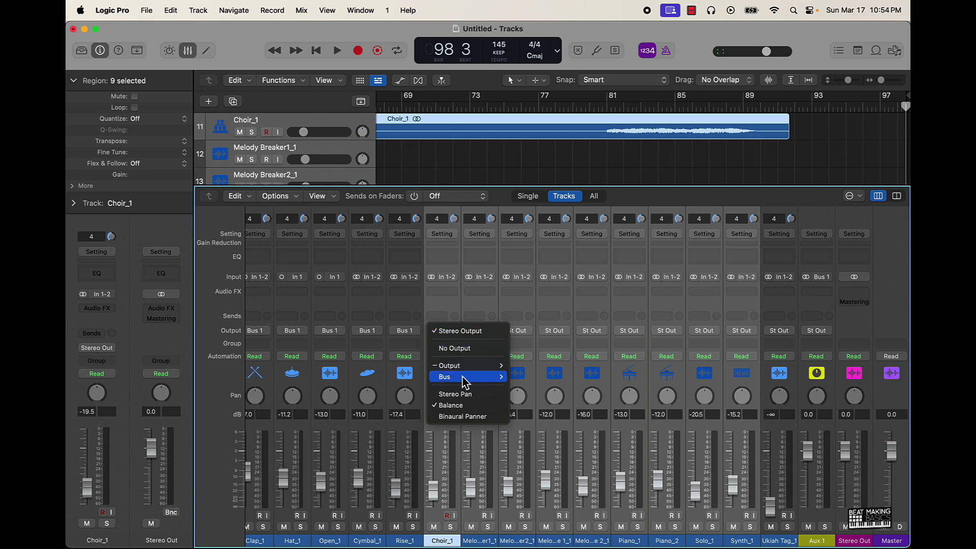
pyautogui.moveTo(462, 376)
pyautogui.click(546, 122)
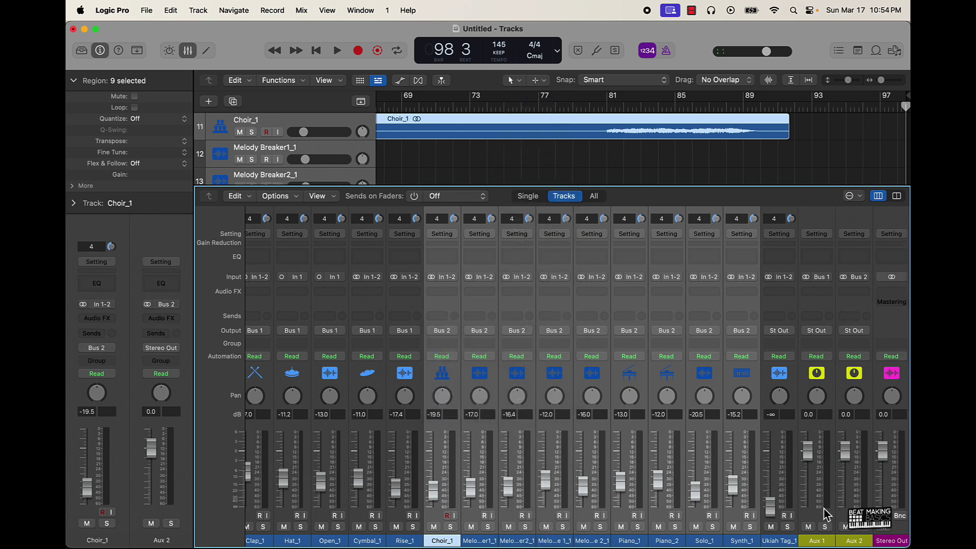
# Step: Select the Aux 1 and Aux 2 channels together and enable a cycle range from bar 9 to bar 17
pyautogui.moveTo(818, 518); pyautogui.dragTo(868, 506)
pyautogui.hscroll(2, 712, 407)
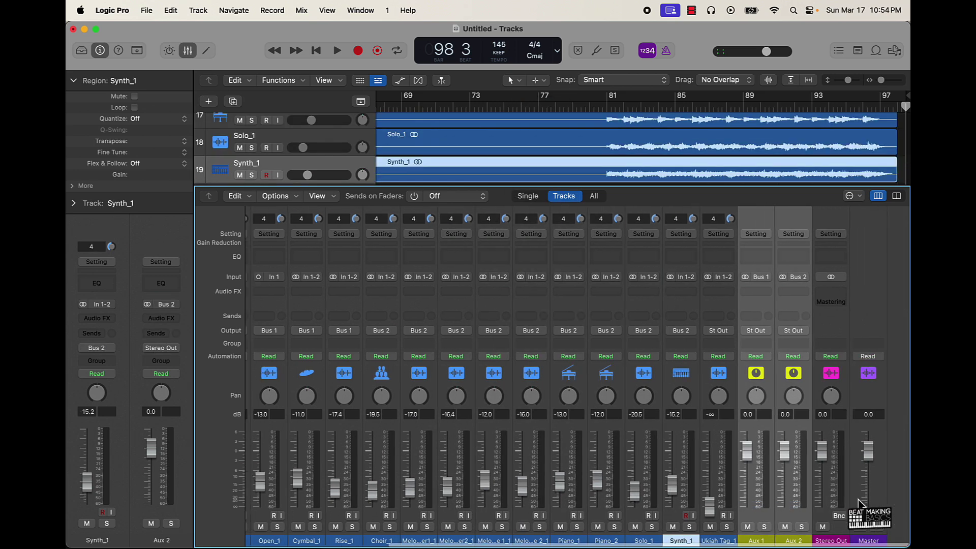
pyautogui.moveTo(599, 102); pyautogui.dragTo(381, 105)
pyautogui.hscroll(-10, 381, 106)
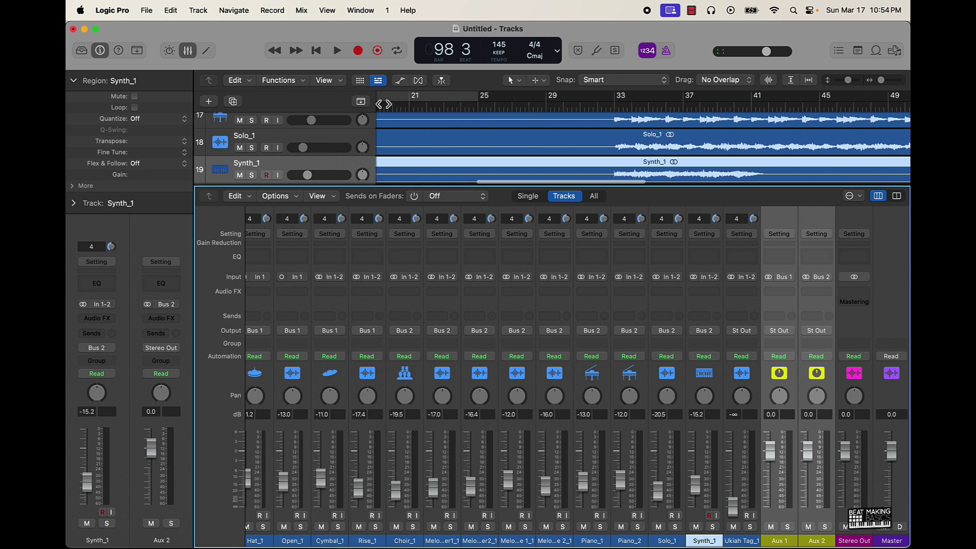
pyautogui.click(713, 95)
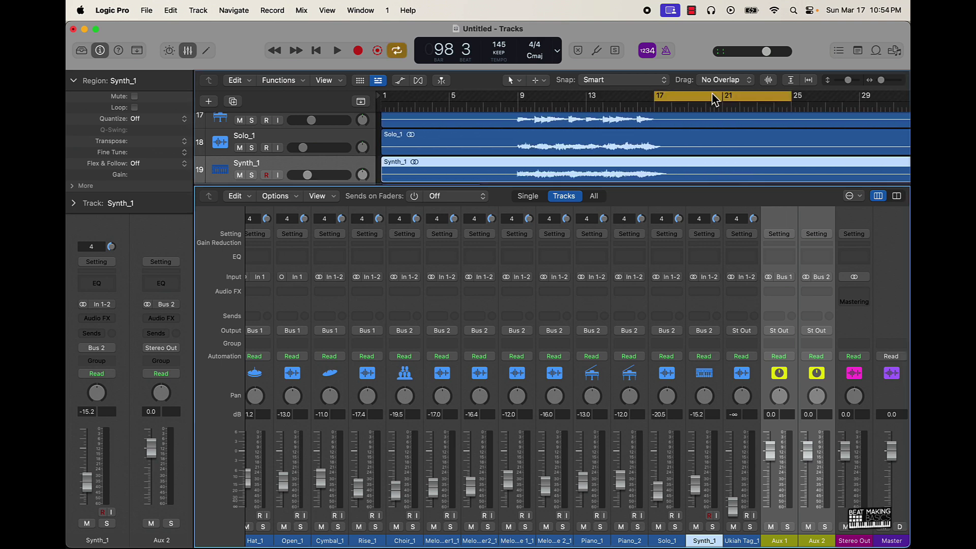
pyautogui.moveTo(736, 99); pyautogui.dragTo(599, 111)
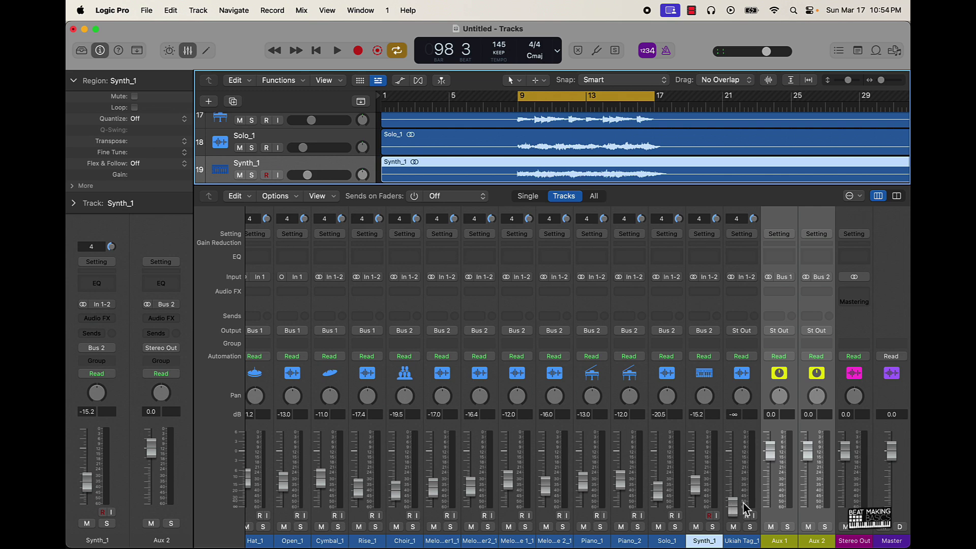
# Step: Play the cycled section, lower Aux 1 and Aux 2 together to -6.0 dB, and stop playback
pyautogui.press('space')
pyautogui.moveTo(772, 460); pyautogui.dragTo(771, 473)
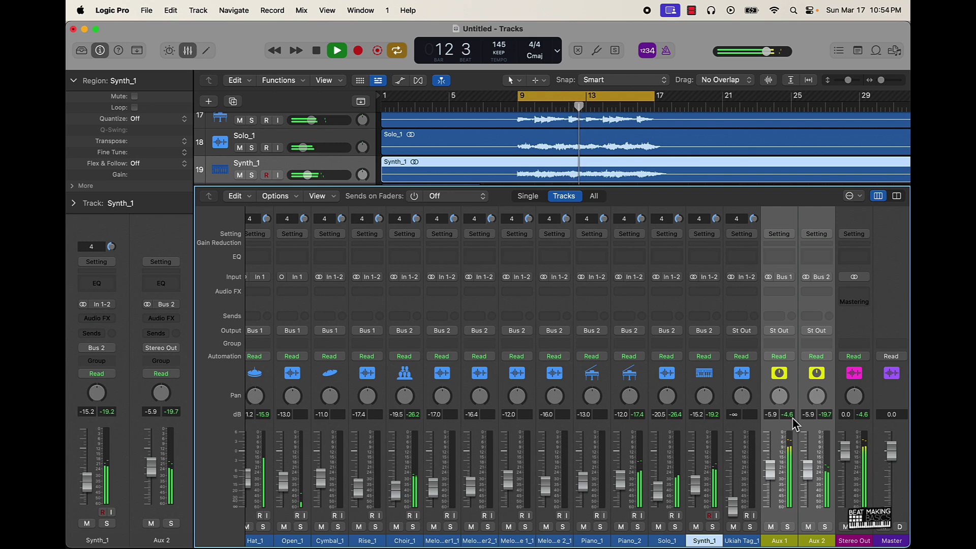
pyautogui.press('XF86AudioRaiseVolume')
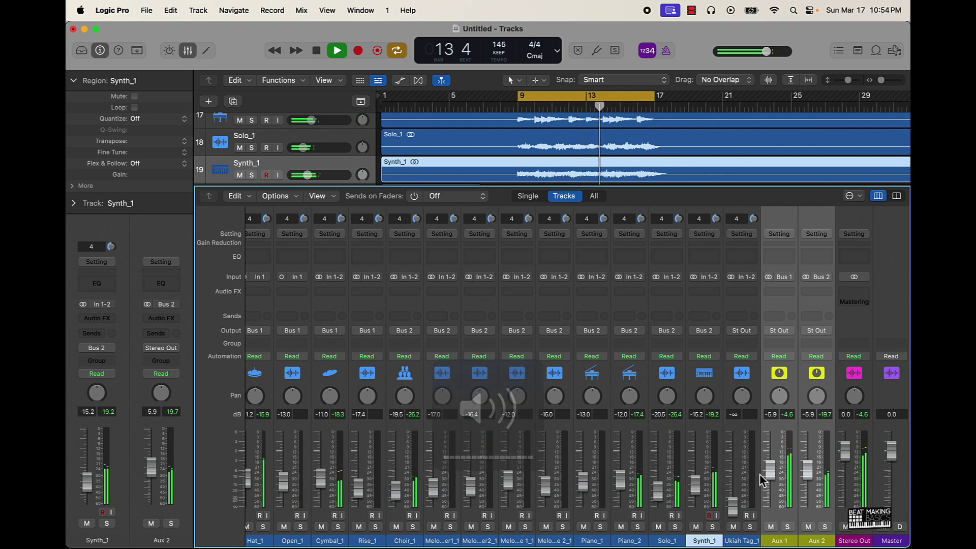
pyautogui.moveTo(770, 469); pyautogui.dragTo(770, 472)
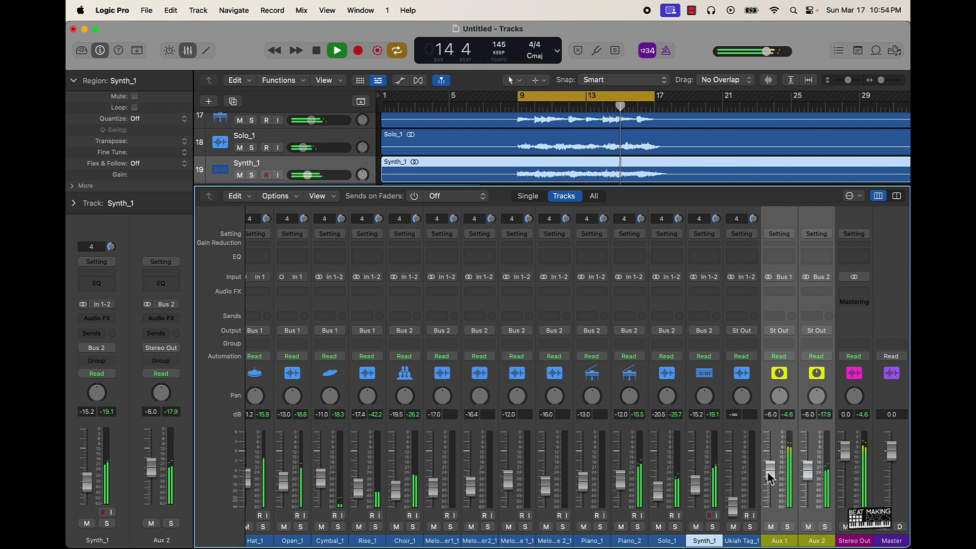
pyautogui.click(340, 53)
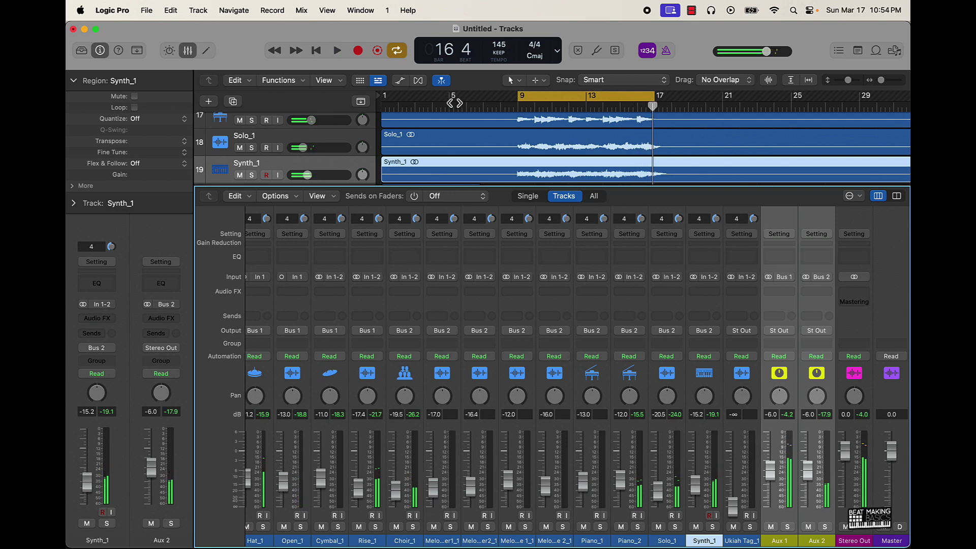
# Step: Hide the mixer, deselect the Synth_1 region, turn cycle mode off and return the playhead to bar 1
pyautogui.click(189, 55)
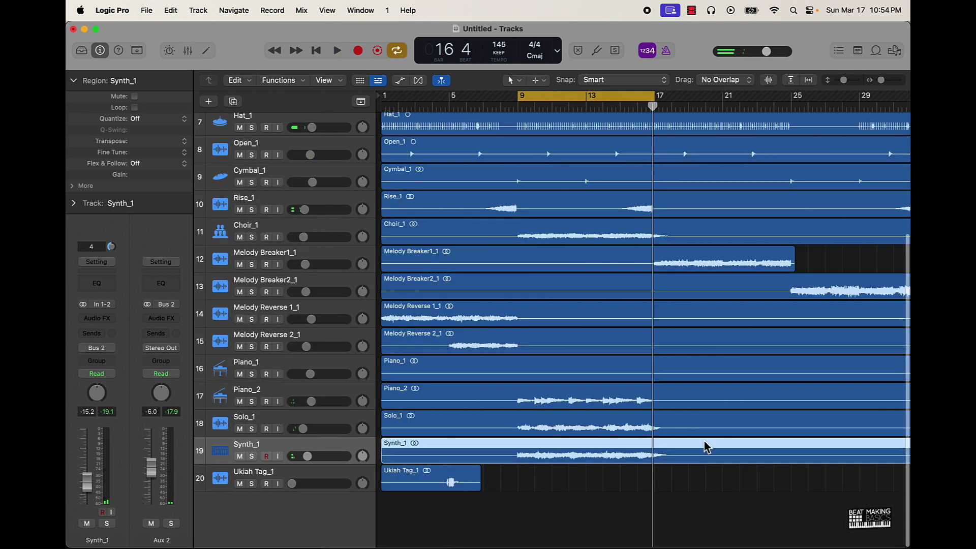
pyautogui.click(604, 492)
pyautogui.click(588, 98)
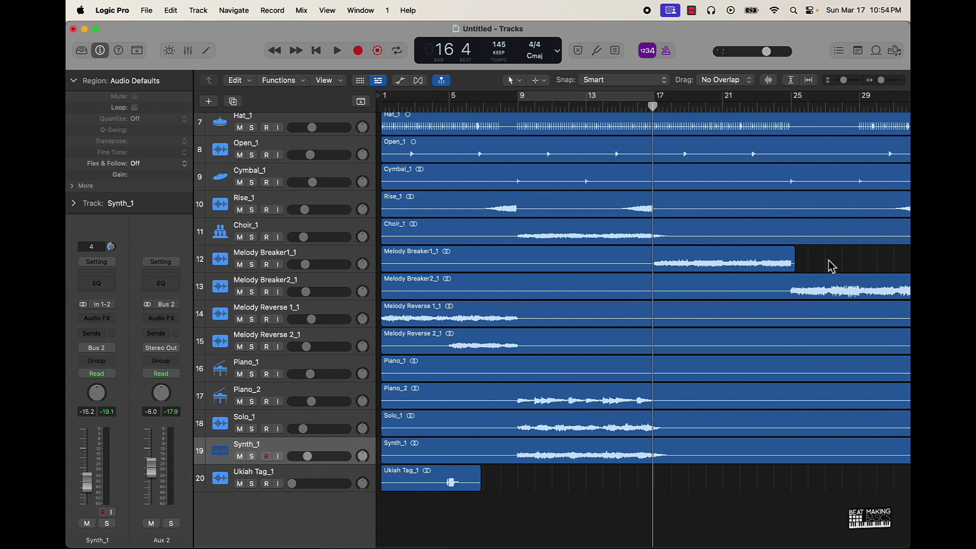
pyautogui.press('Return')
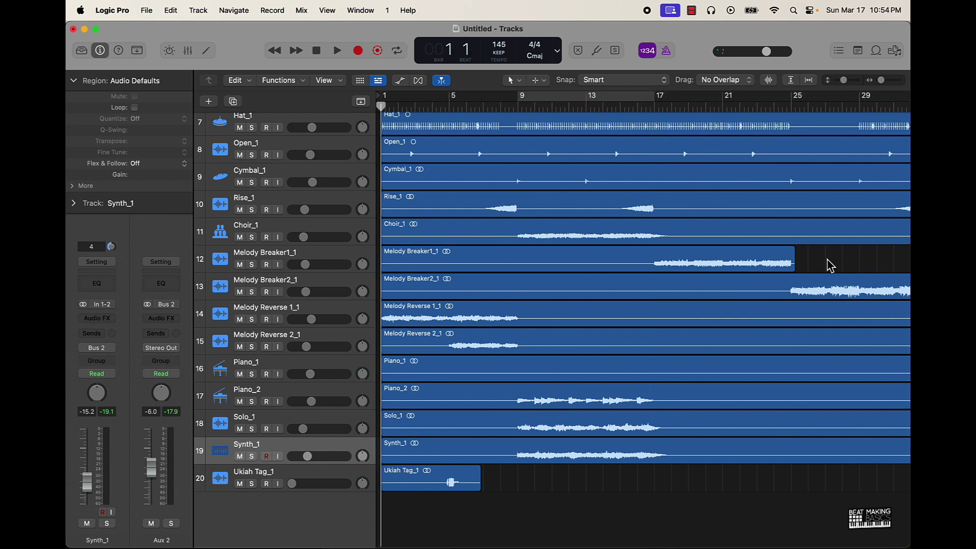